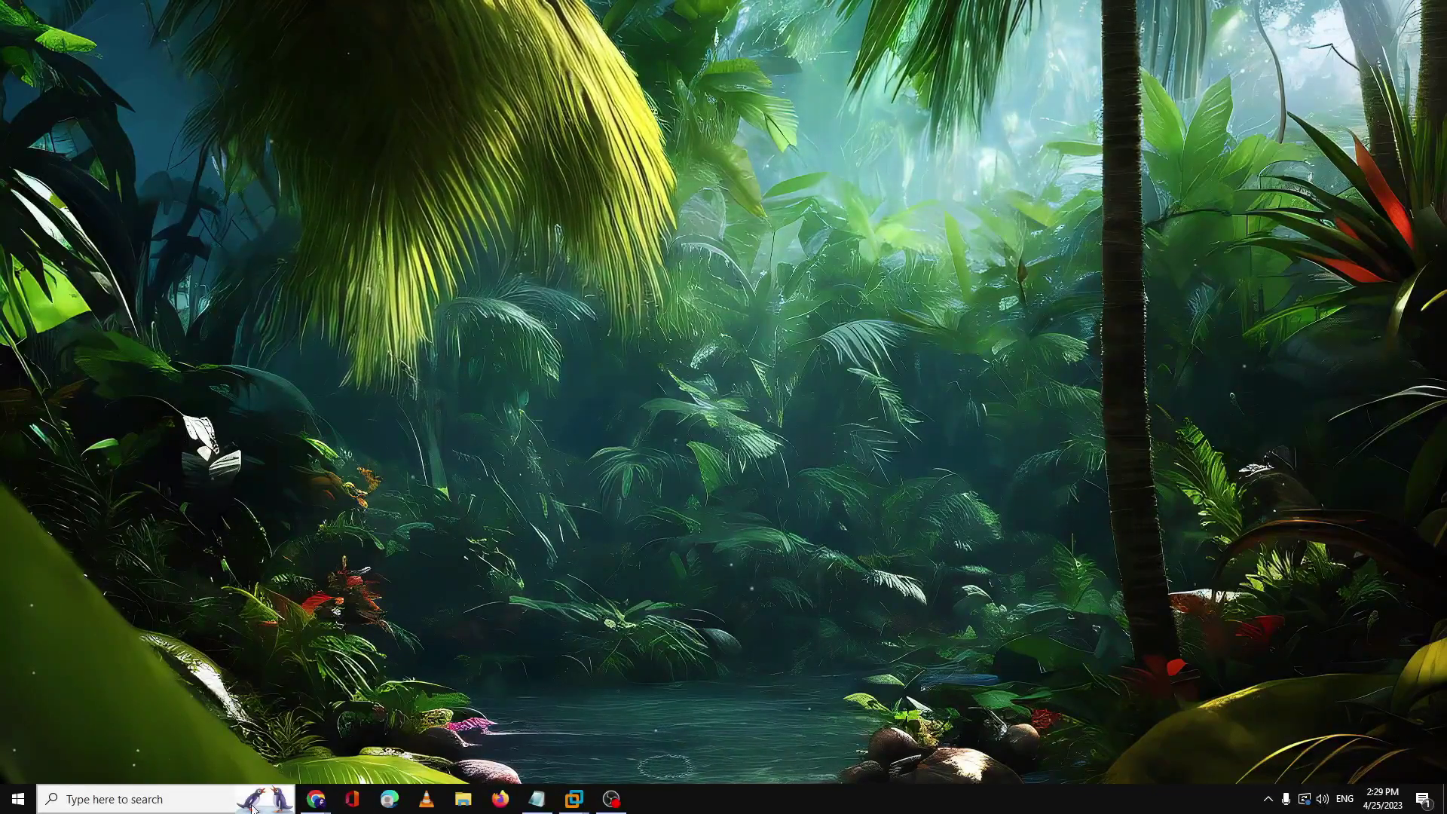
Open Control Panel from a 'contr' search and go to the Programs category in Category view.
click(213, 791)
text(c)
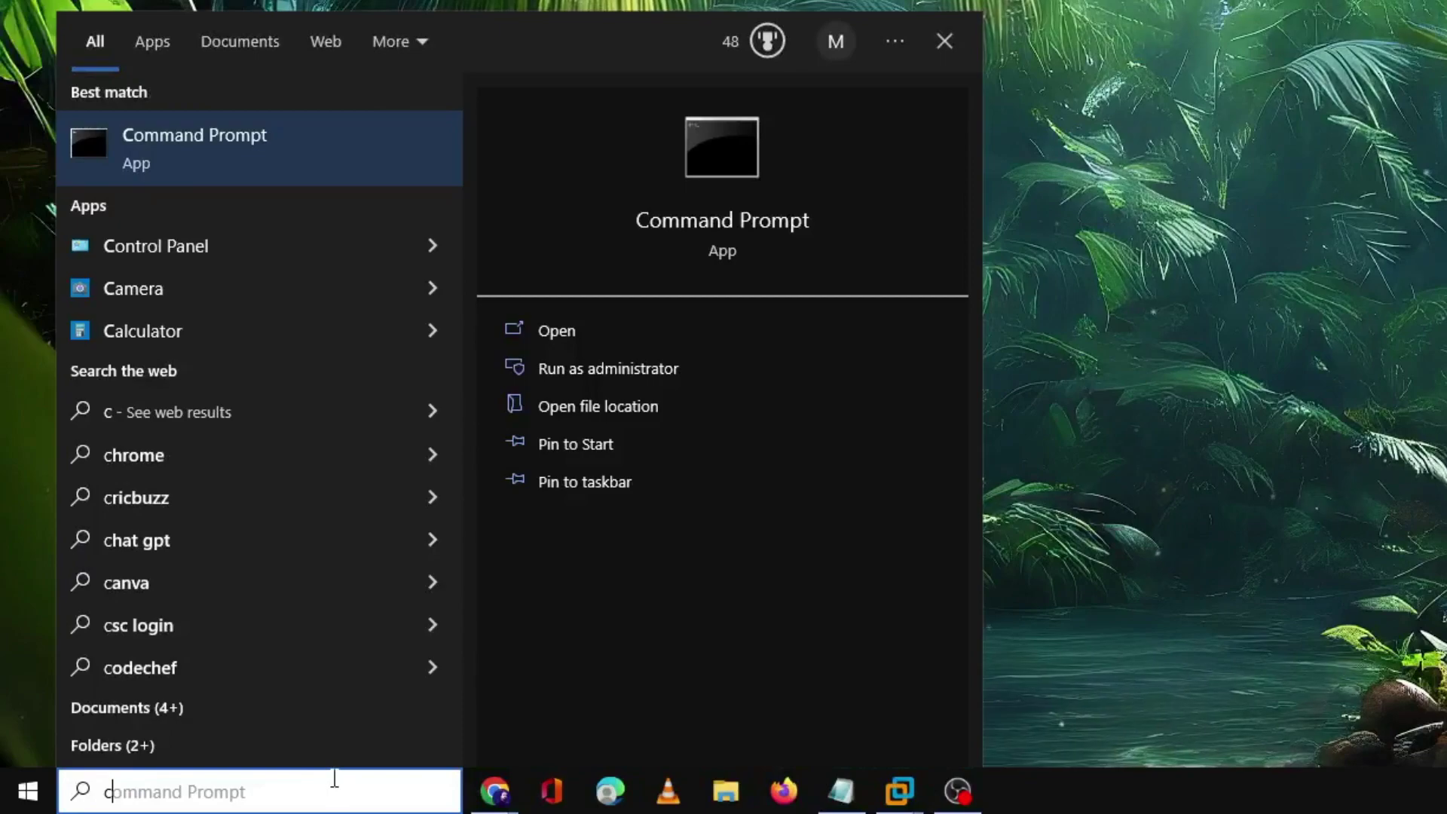
text(ontr)
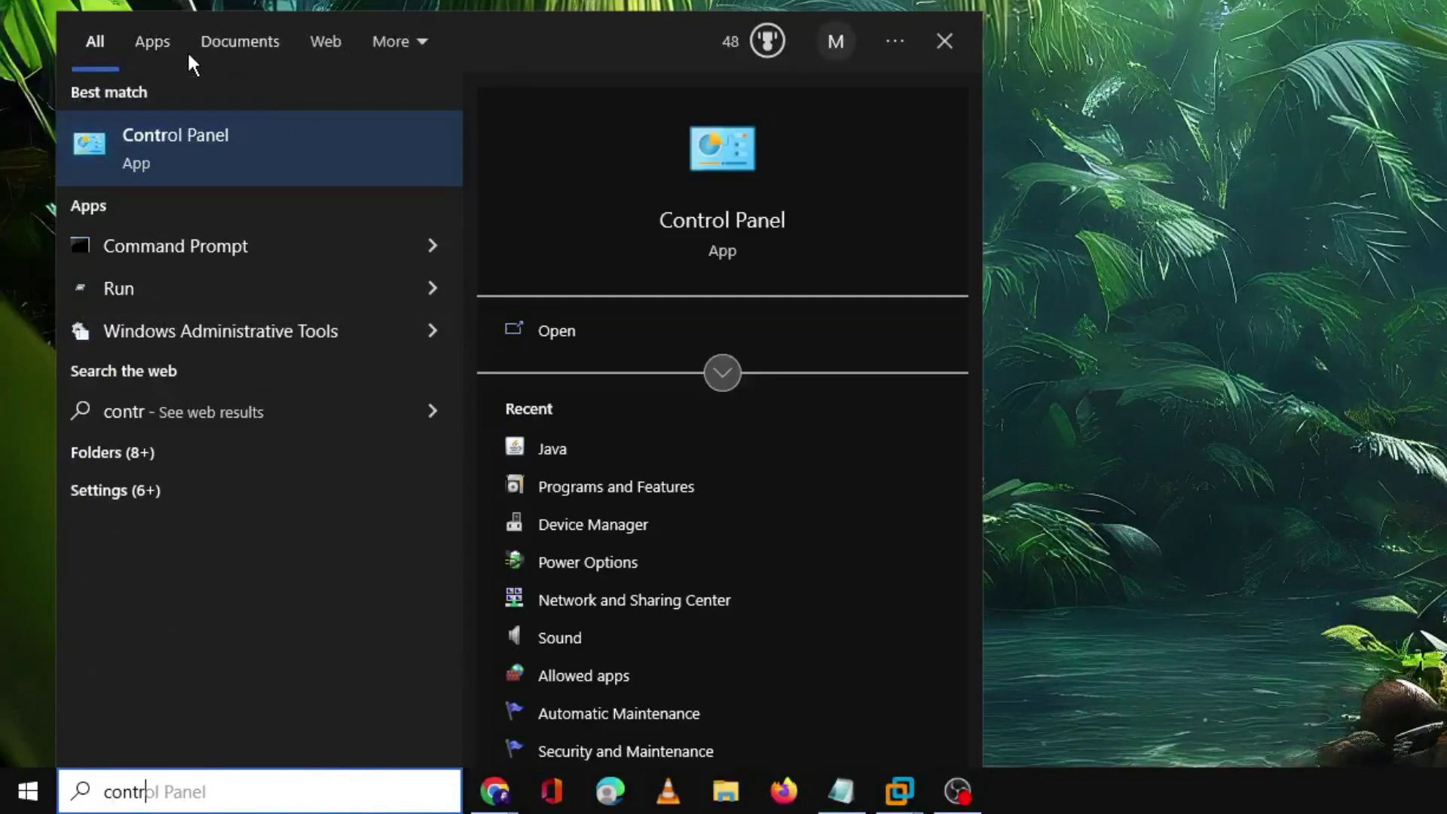
click(219, 140)
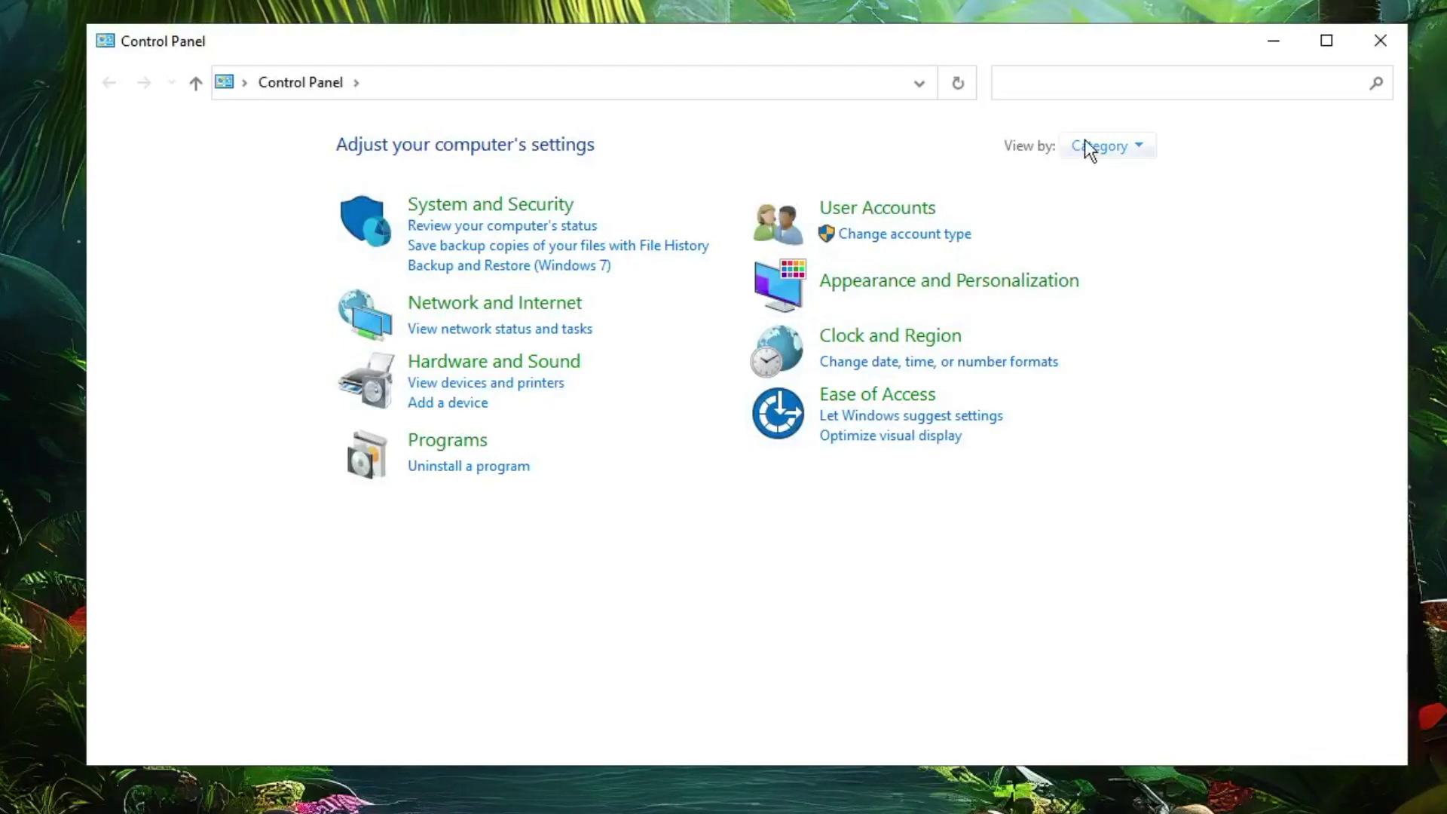
click(1143, 146)
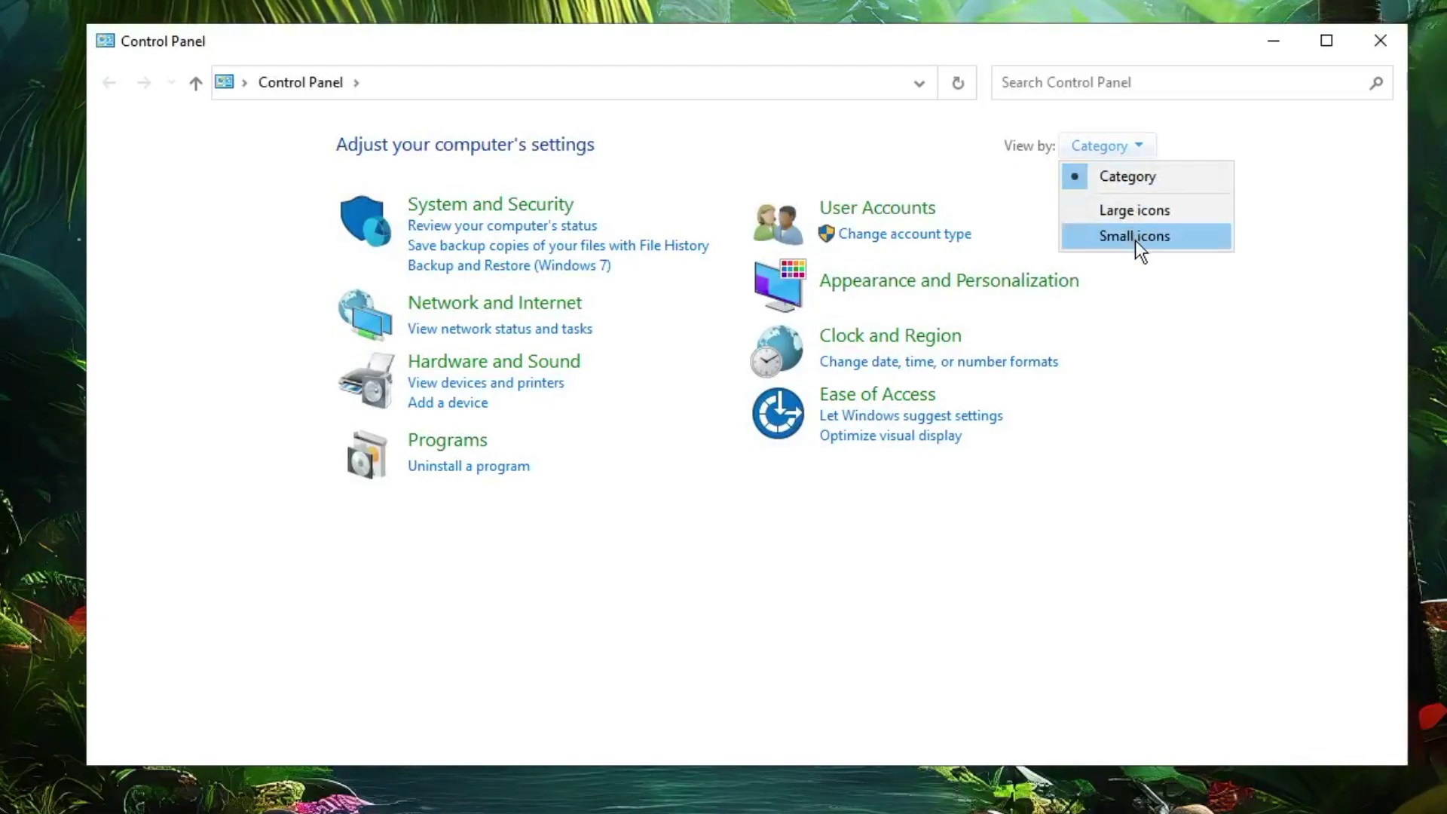
click(1126, 175)
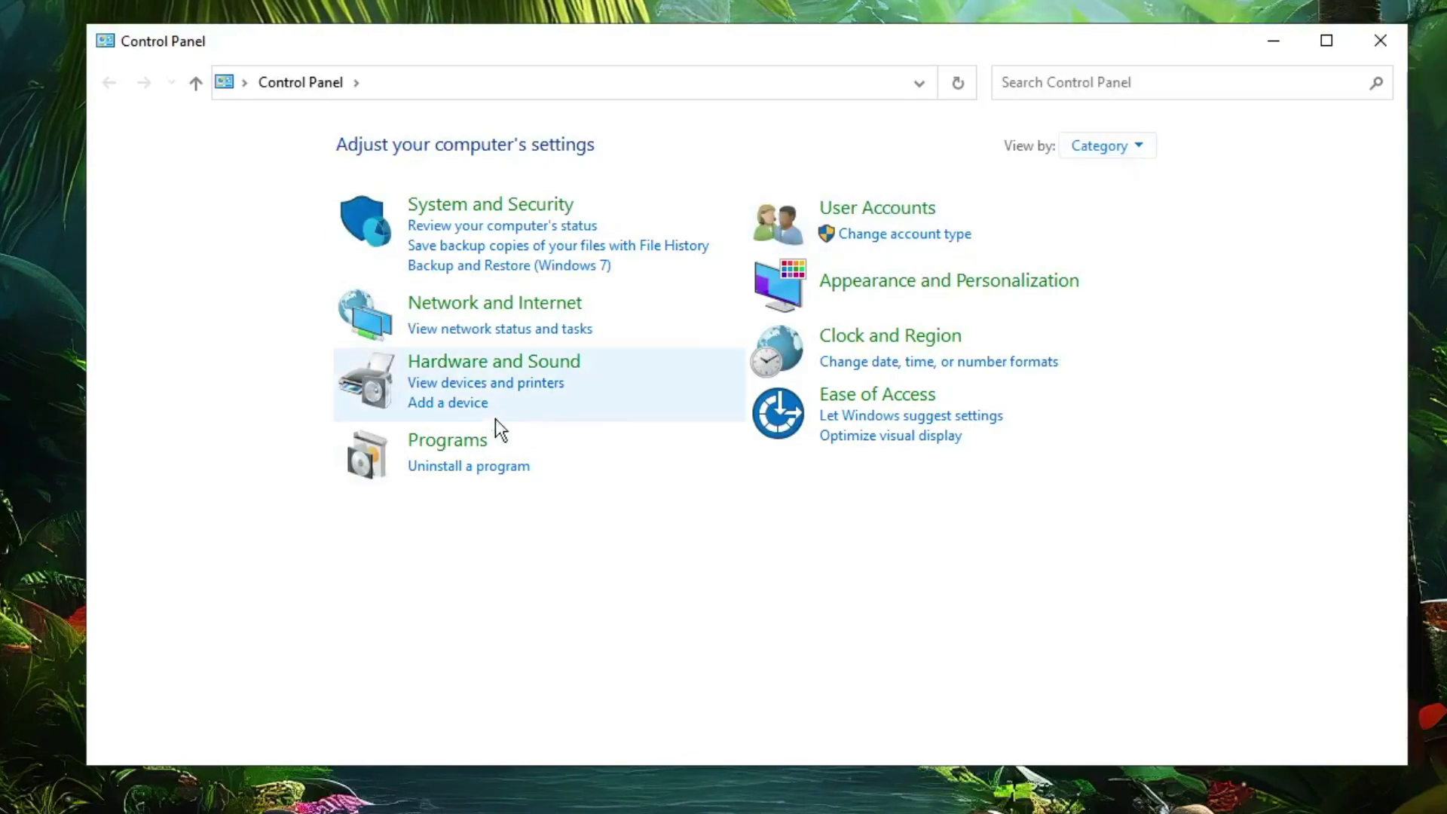
click(467, 443)
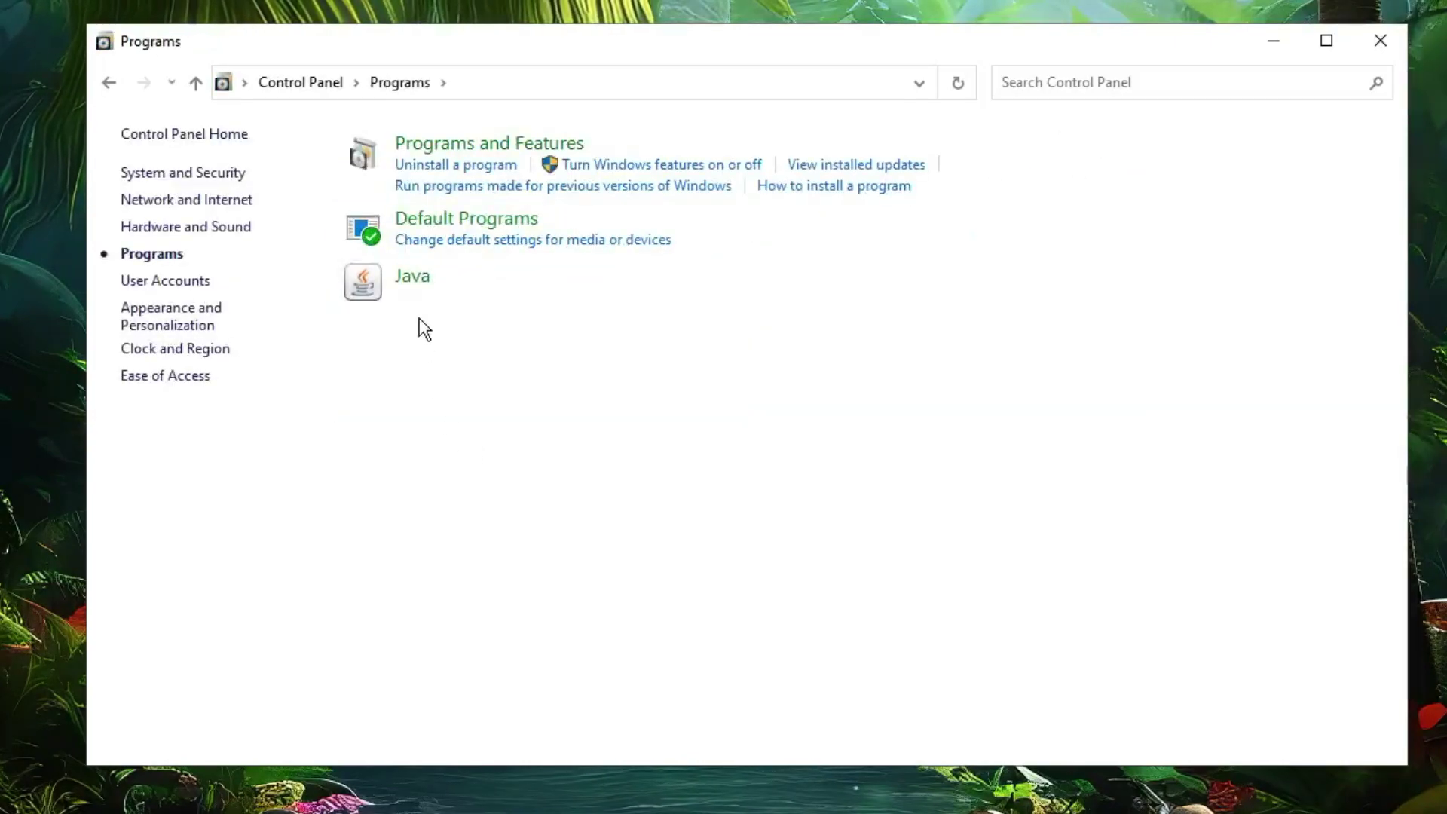
Run Java's Update Now check, confirm Java is already up to date, and close the Java settings.
click(424, 291)
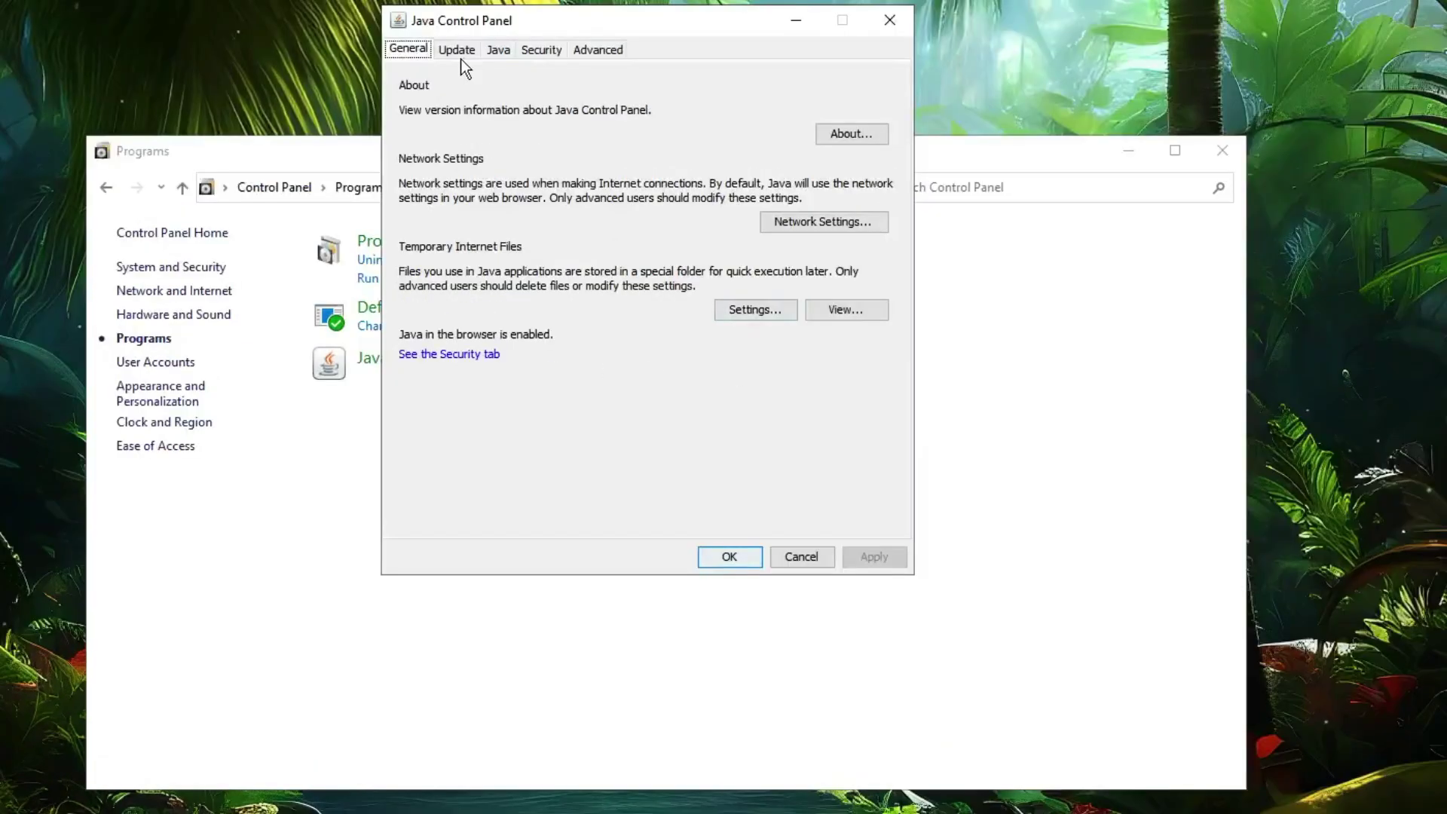
click(457, 49)
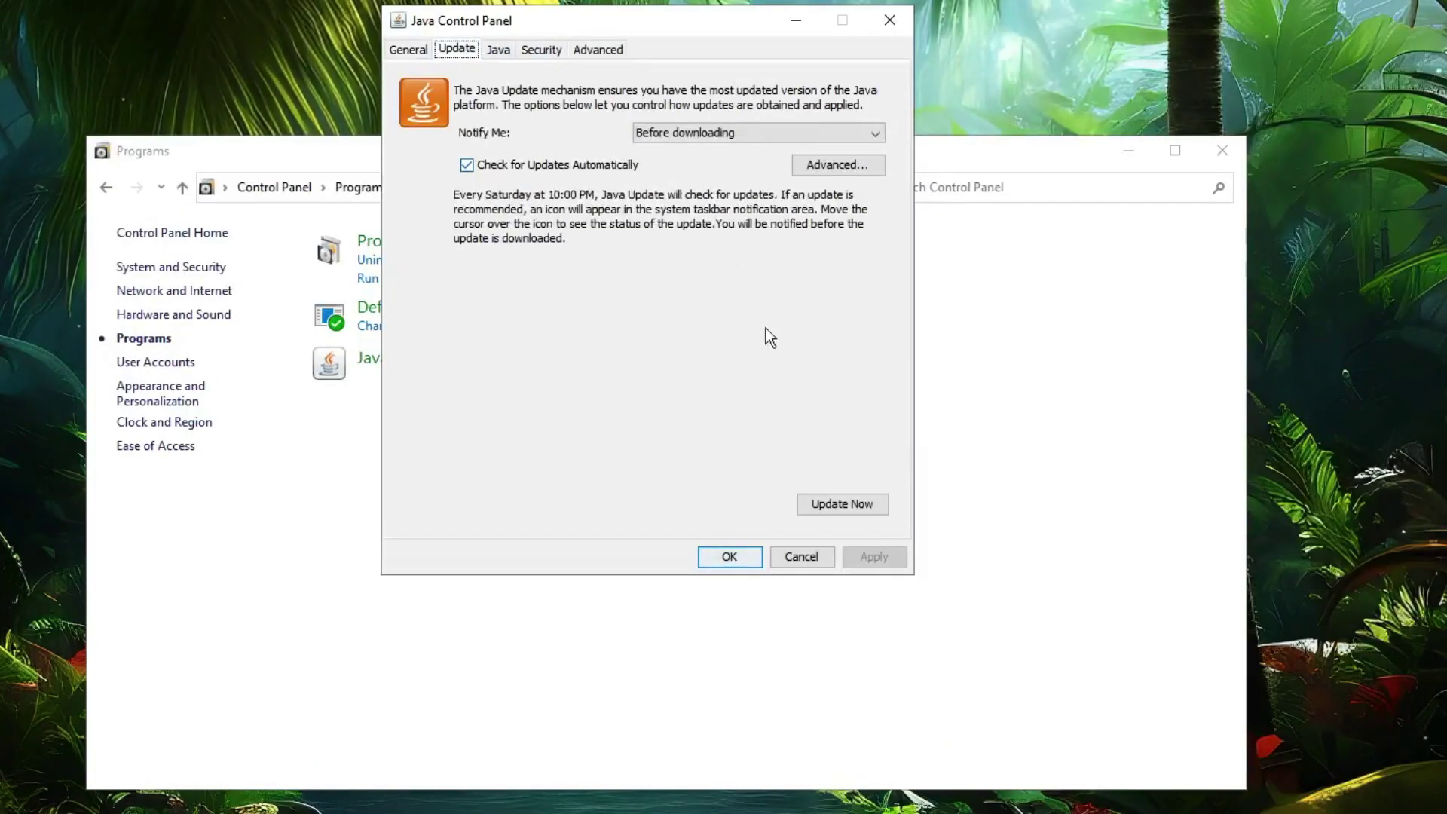
click(830, 509)
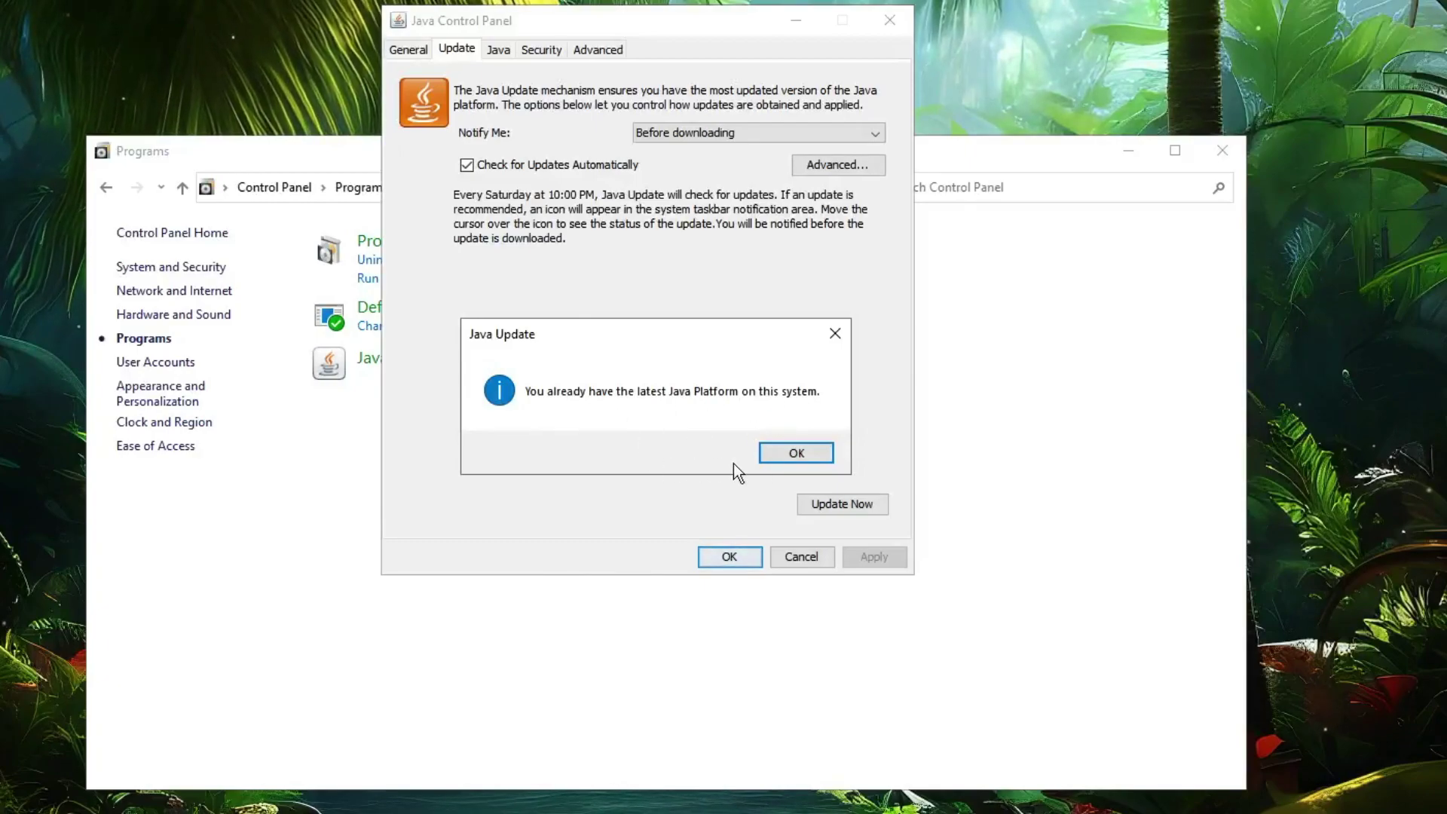
click(797, 454)
click(730, 557)
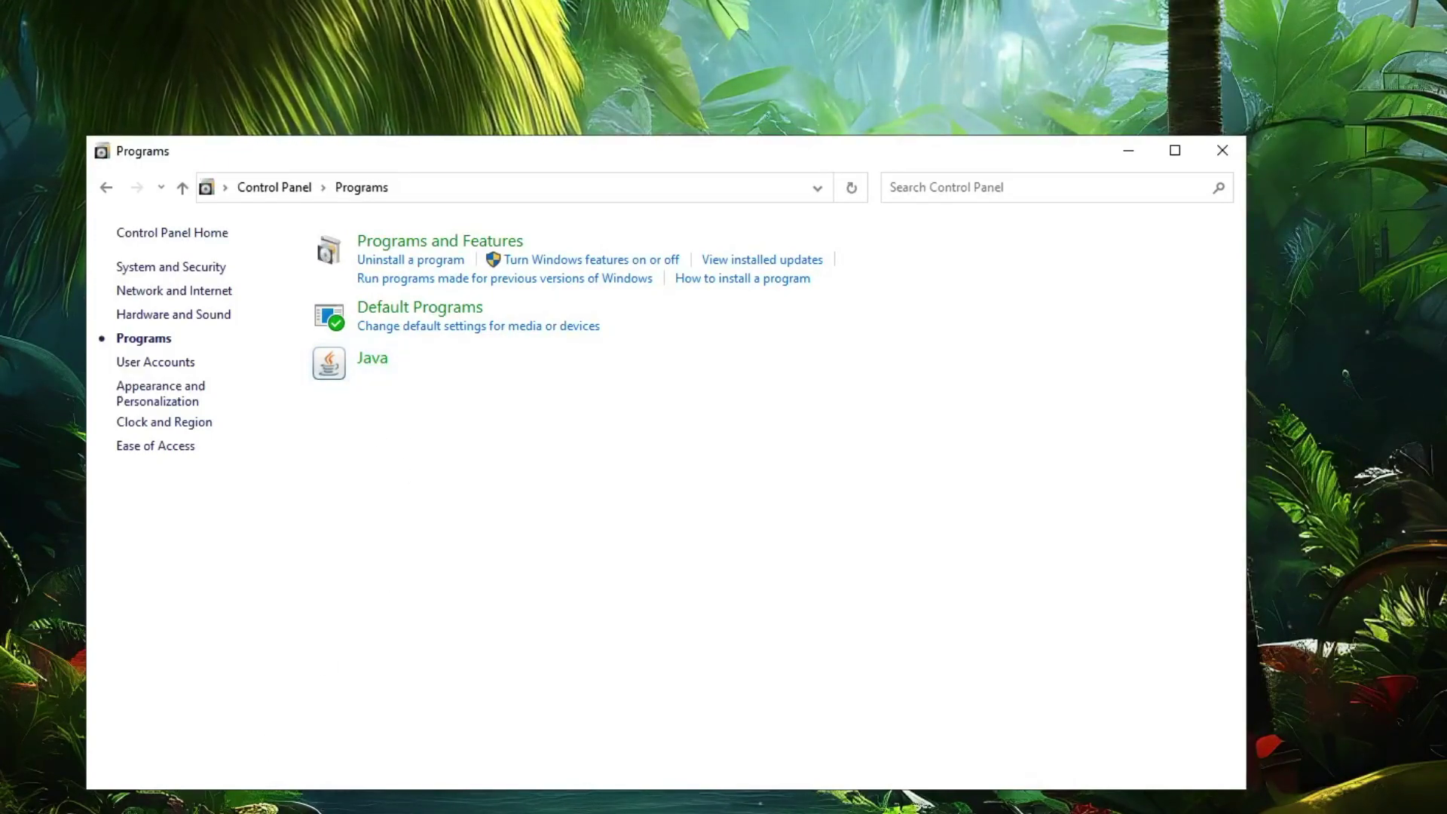
click(86, 813)
Bring up the Java | Oracle Chrome page, minimize it, and close the Control Panel Programs window.
click(238, 799)
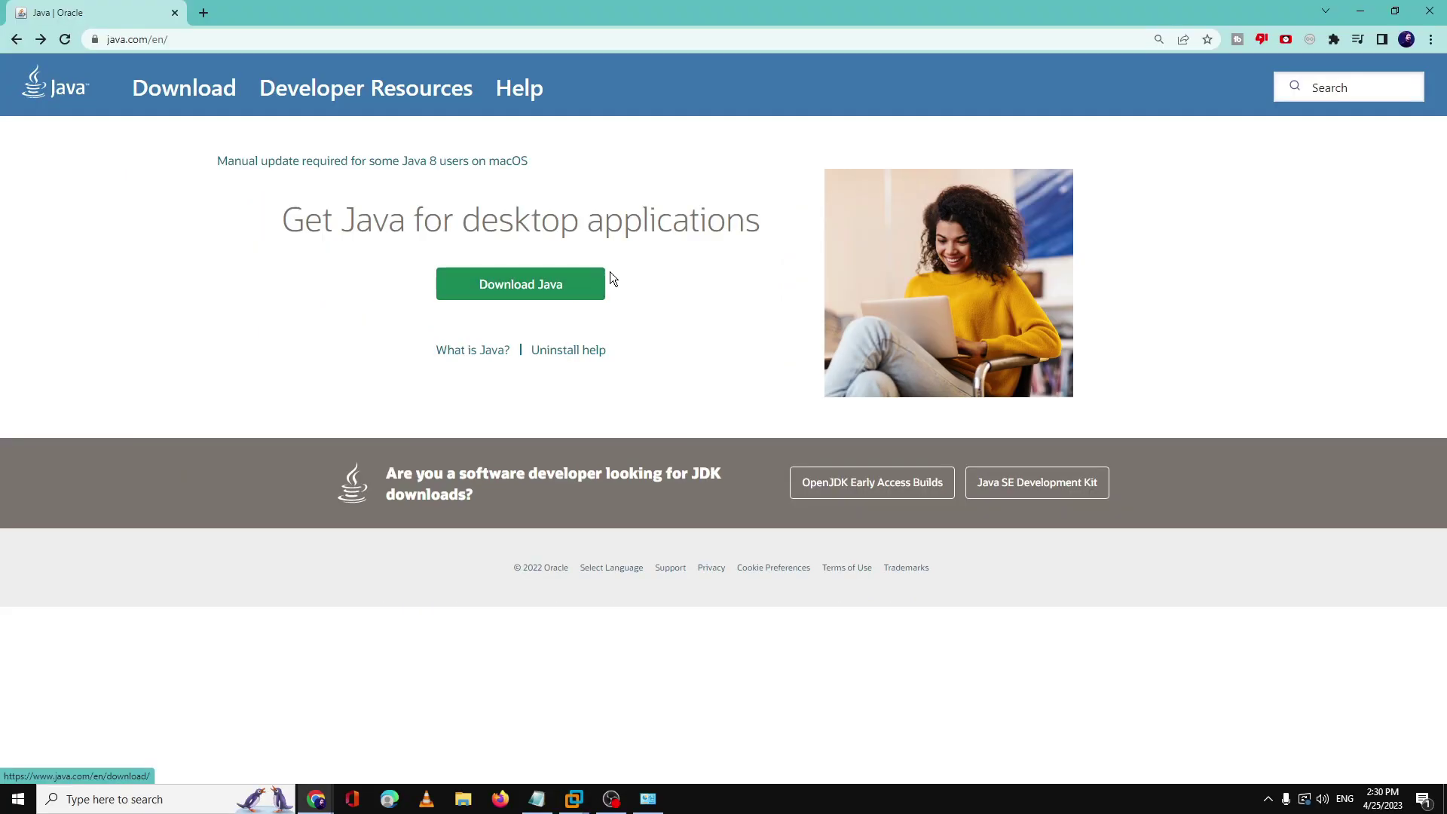
click(1366, 13)
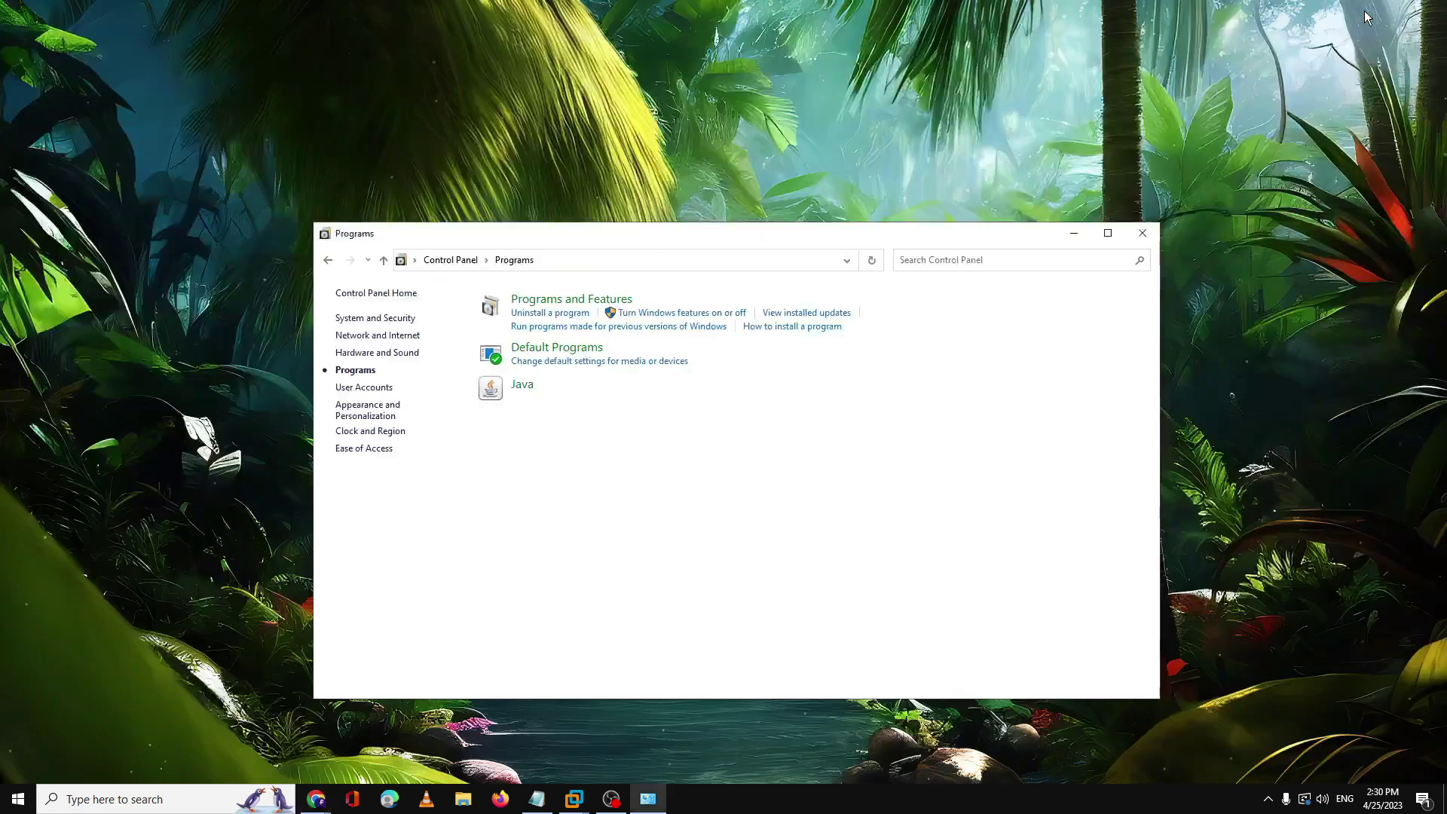
click(1143, 232)
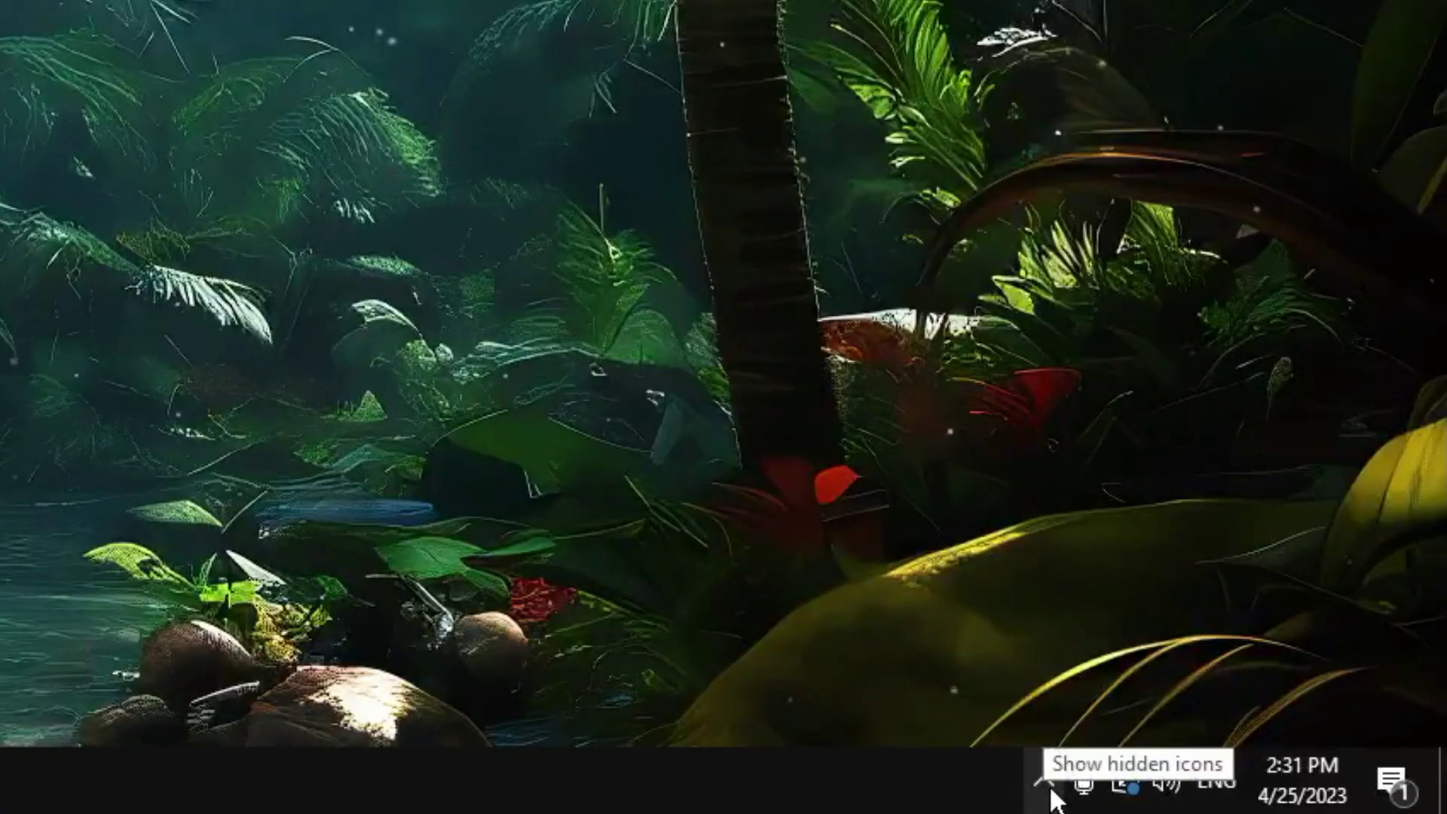
Quit Discord from its tray icon among the hidden notification-area icons.
click(1270, 799)
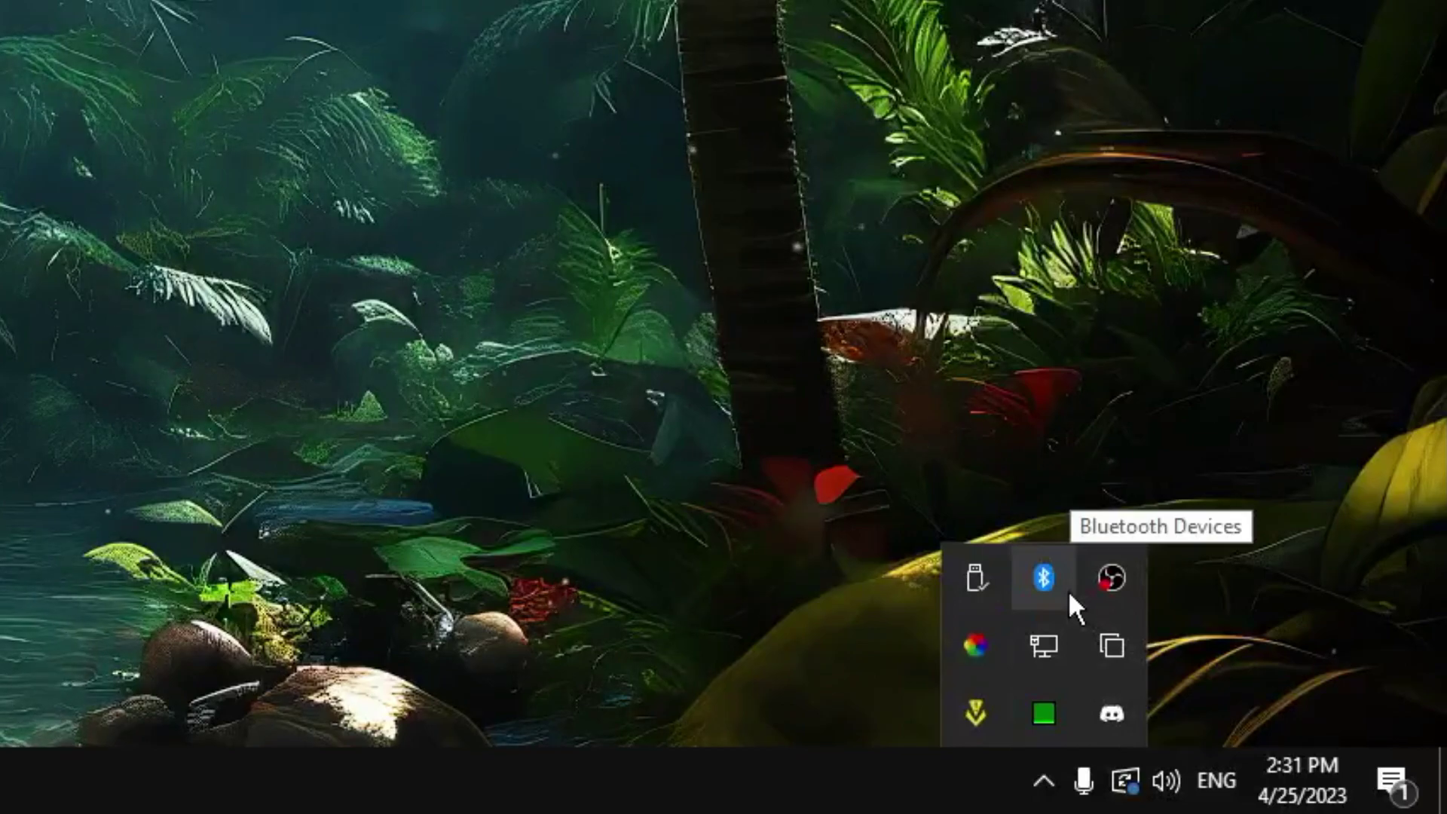
right_click(1109, 708)
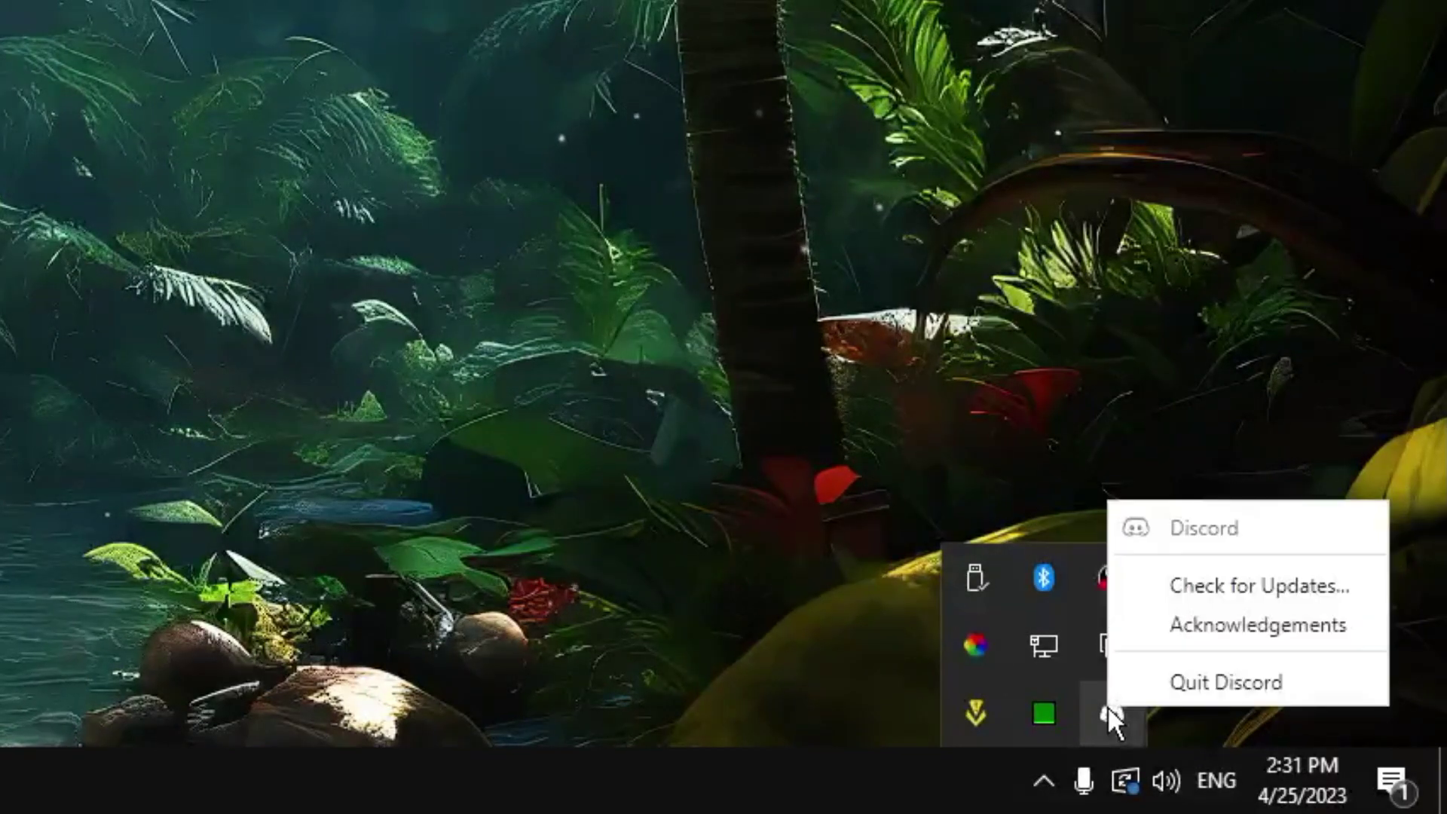
click(1201, 684)
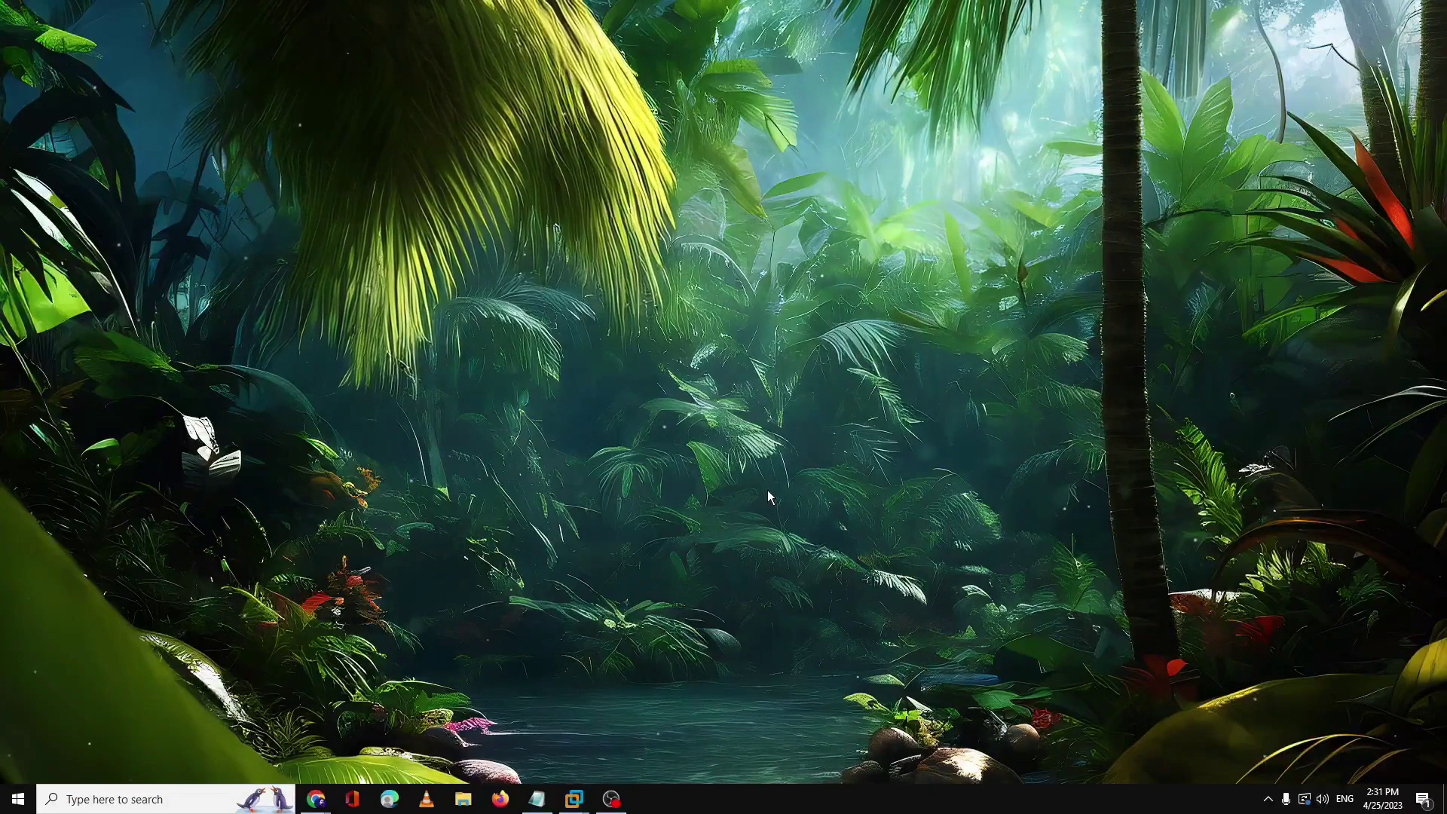
Open the firewall's allowed apps list, locate javaw, and unlock the list with Change settings.
click(258, 784)
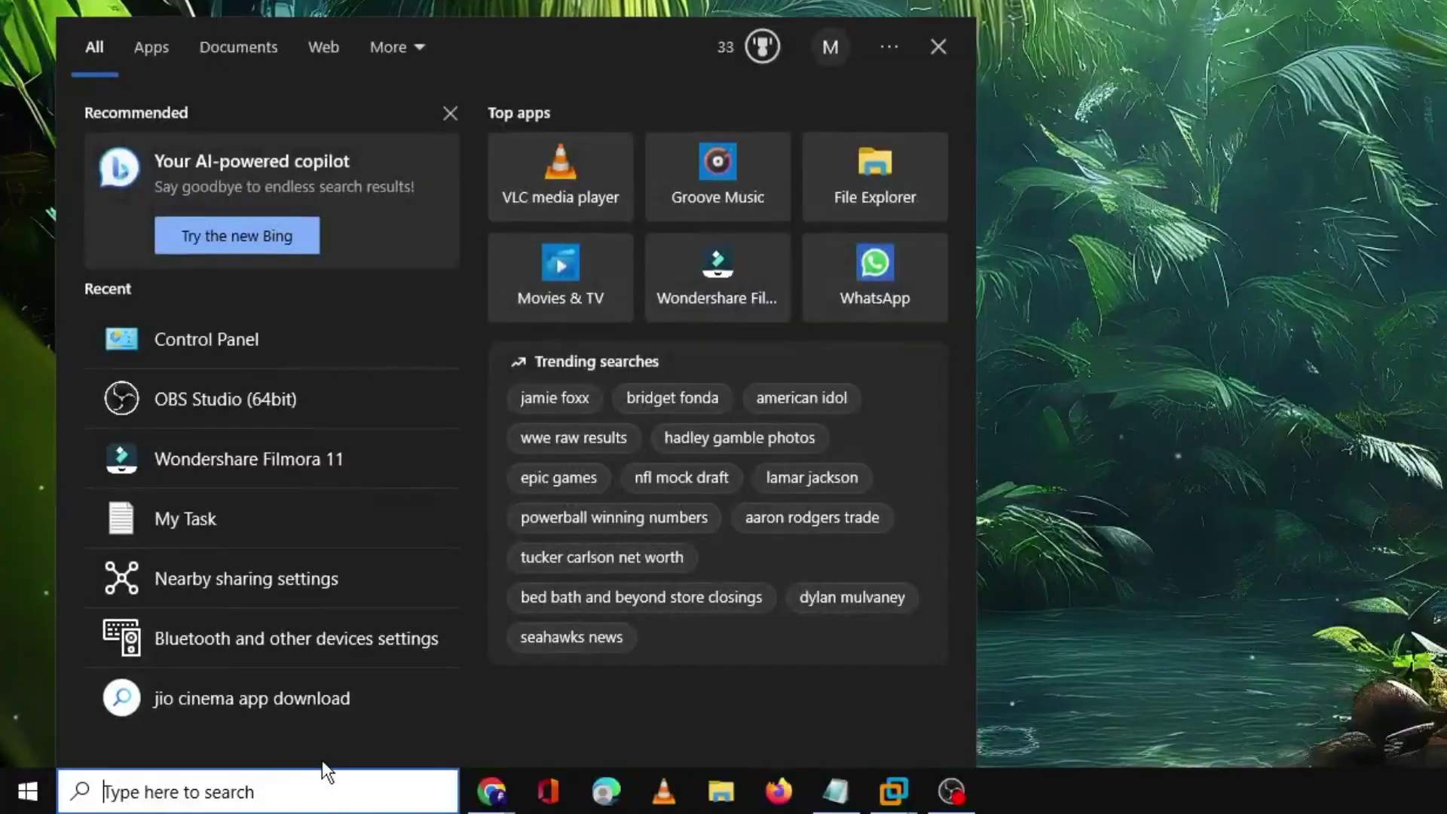
text(allow)
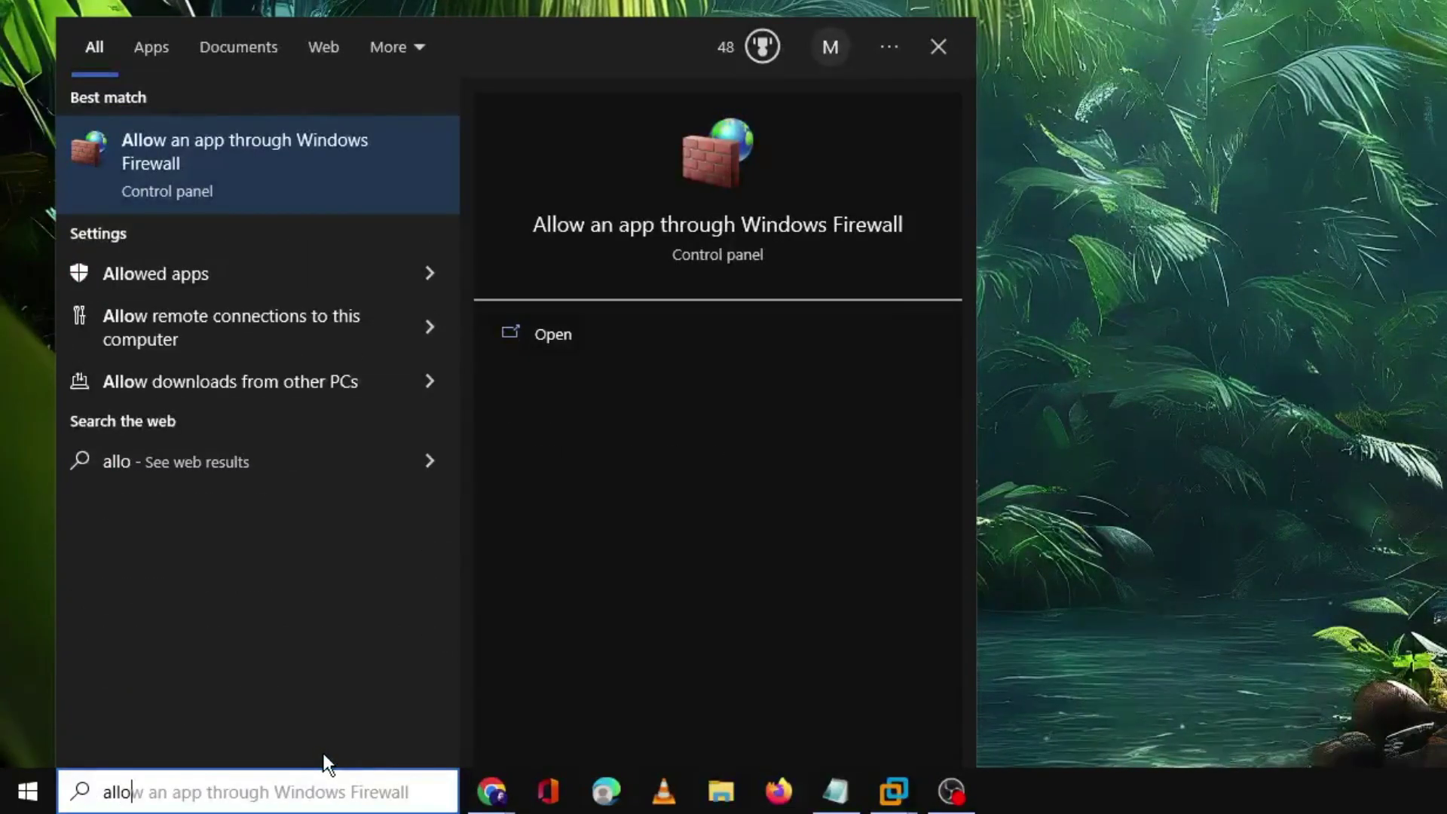
click(351, 169)
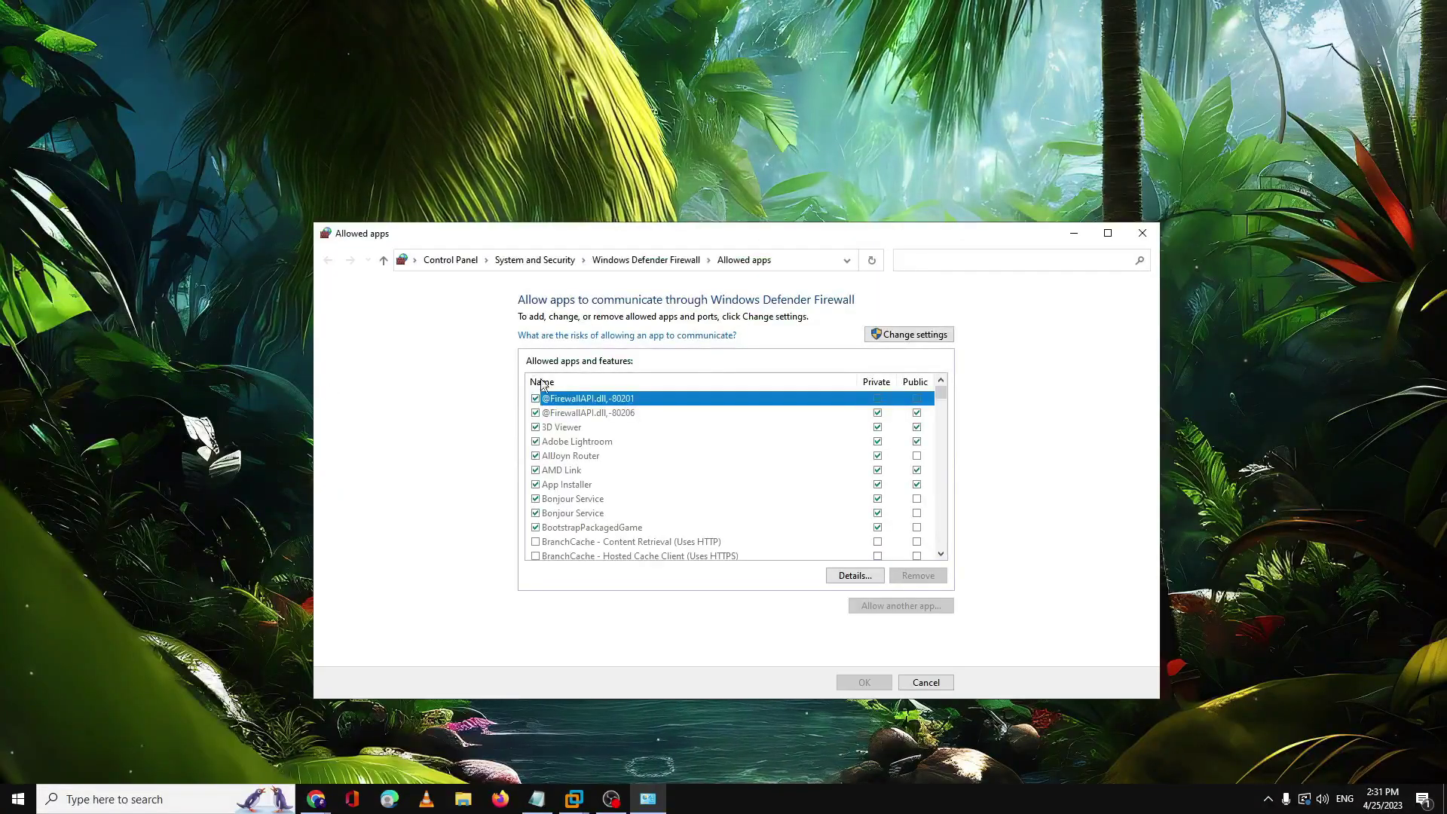
click(575, 455)
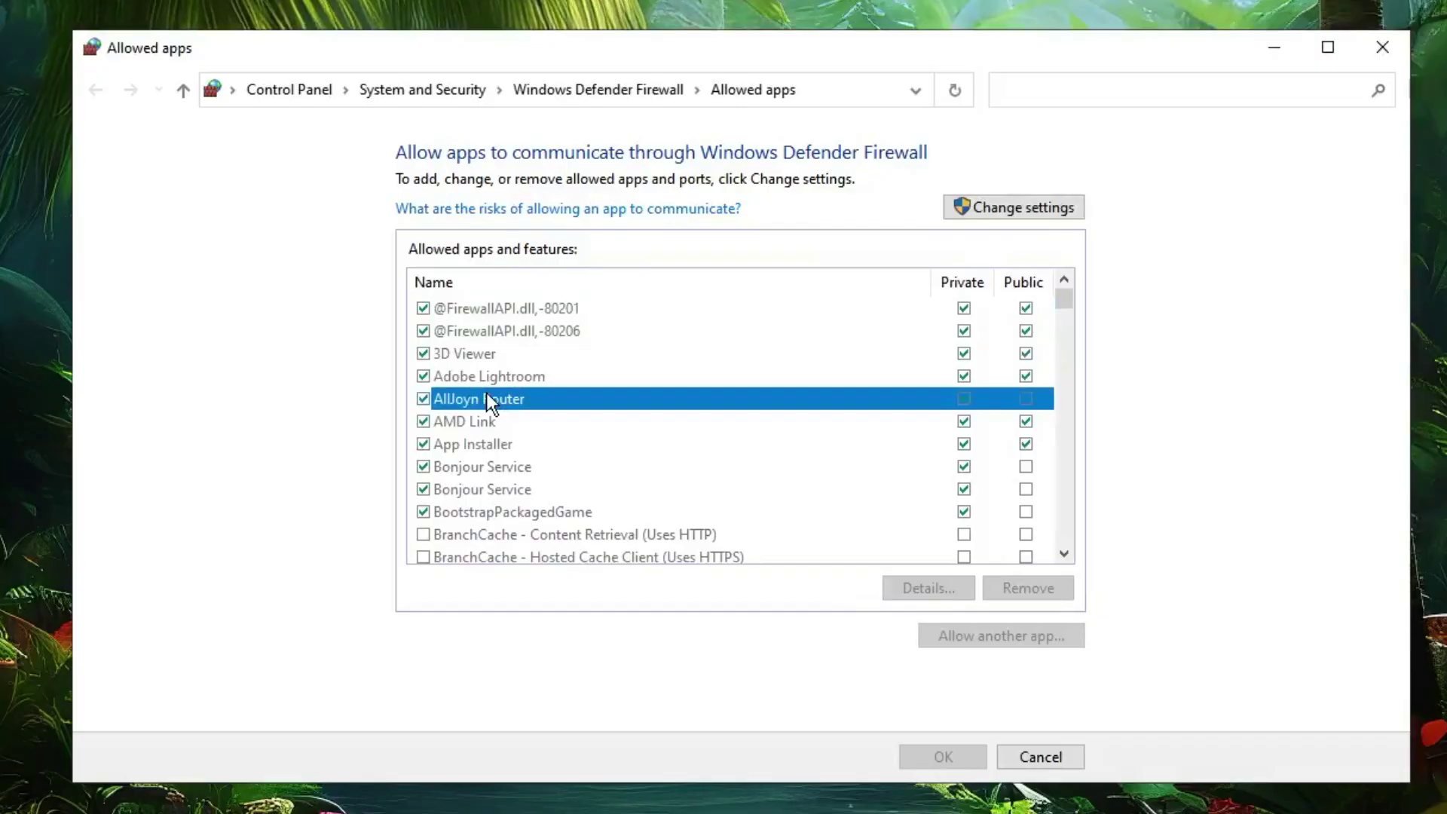
key(j)
scroll(487, 377, up, 1)
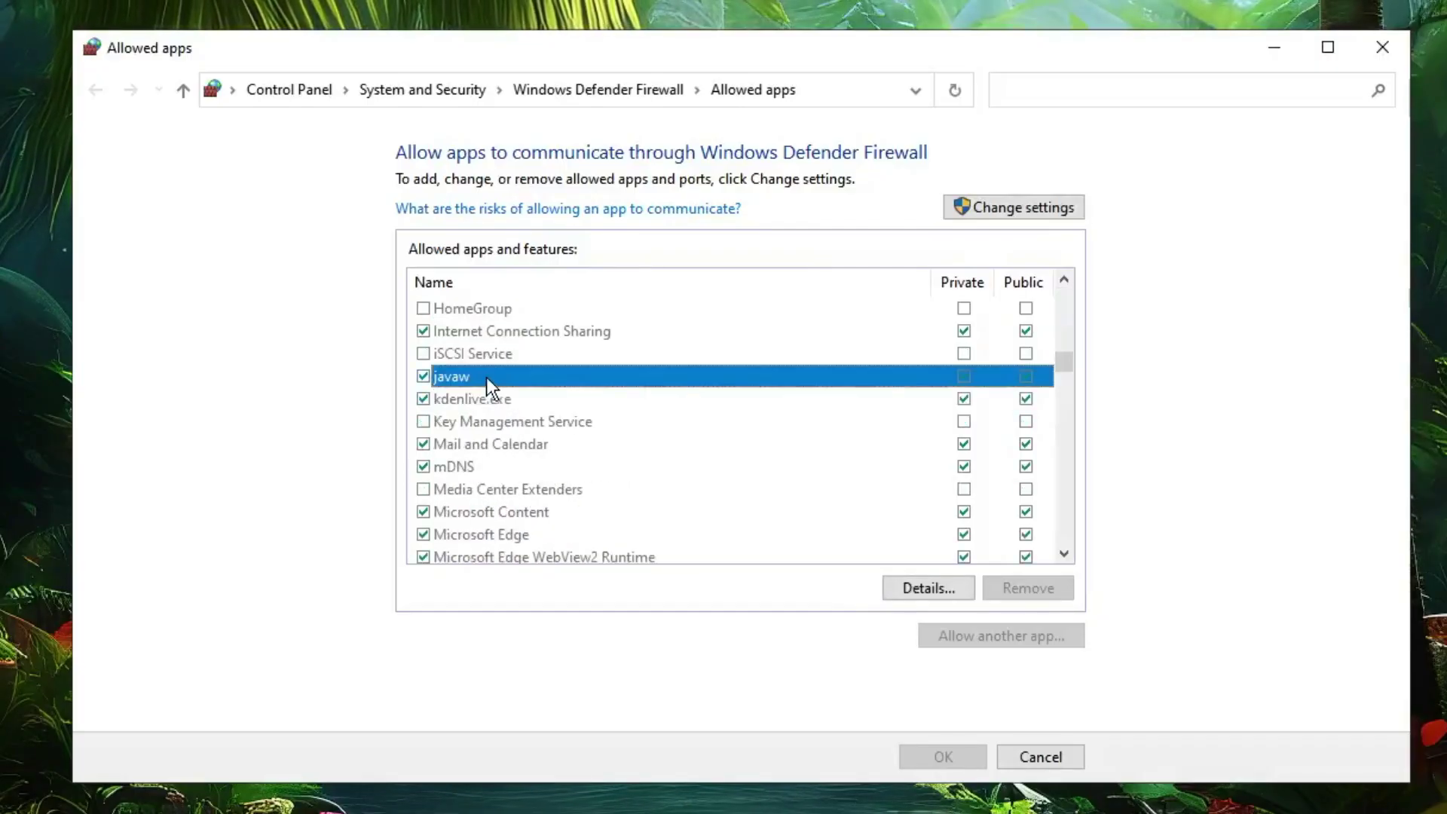
click(1014, 208)
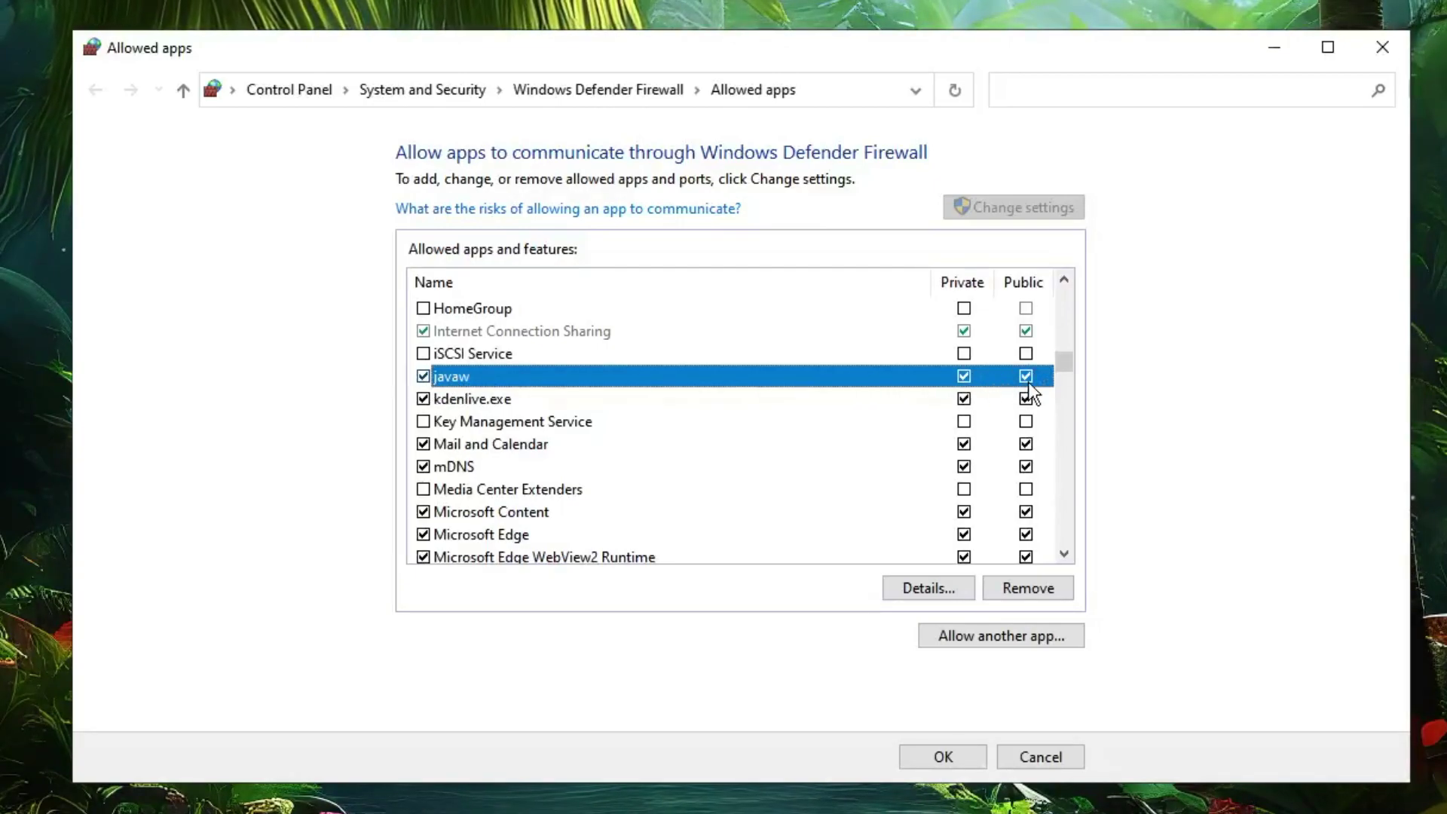
Allow javaw and TLauncher on Private and Public networks and save with OK.
click(540, 468)
key(Down)
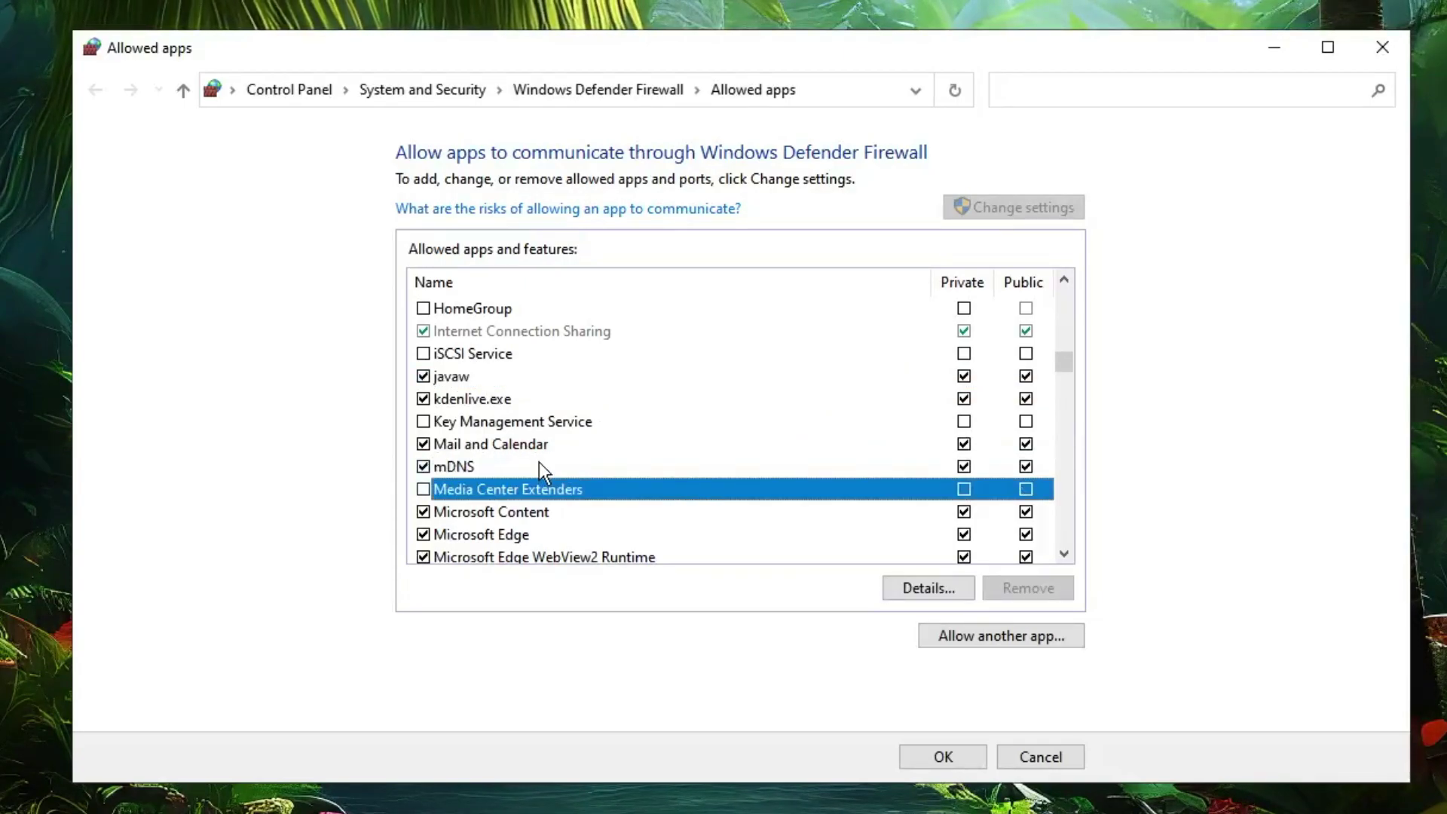
scroll(539, 463, down, 12)
click(539, 466)
scroll(550, 411, up, 2)
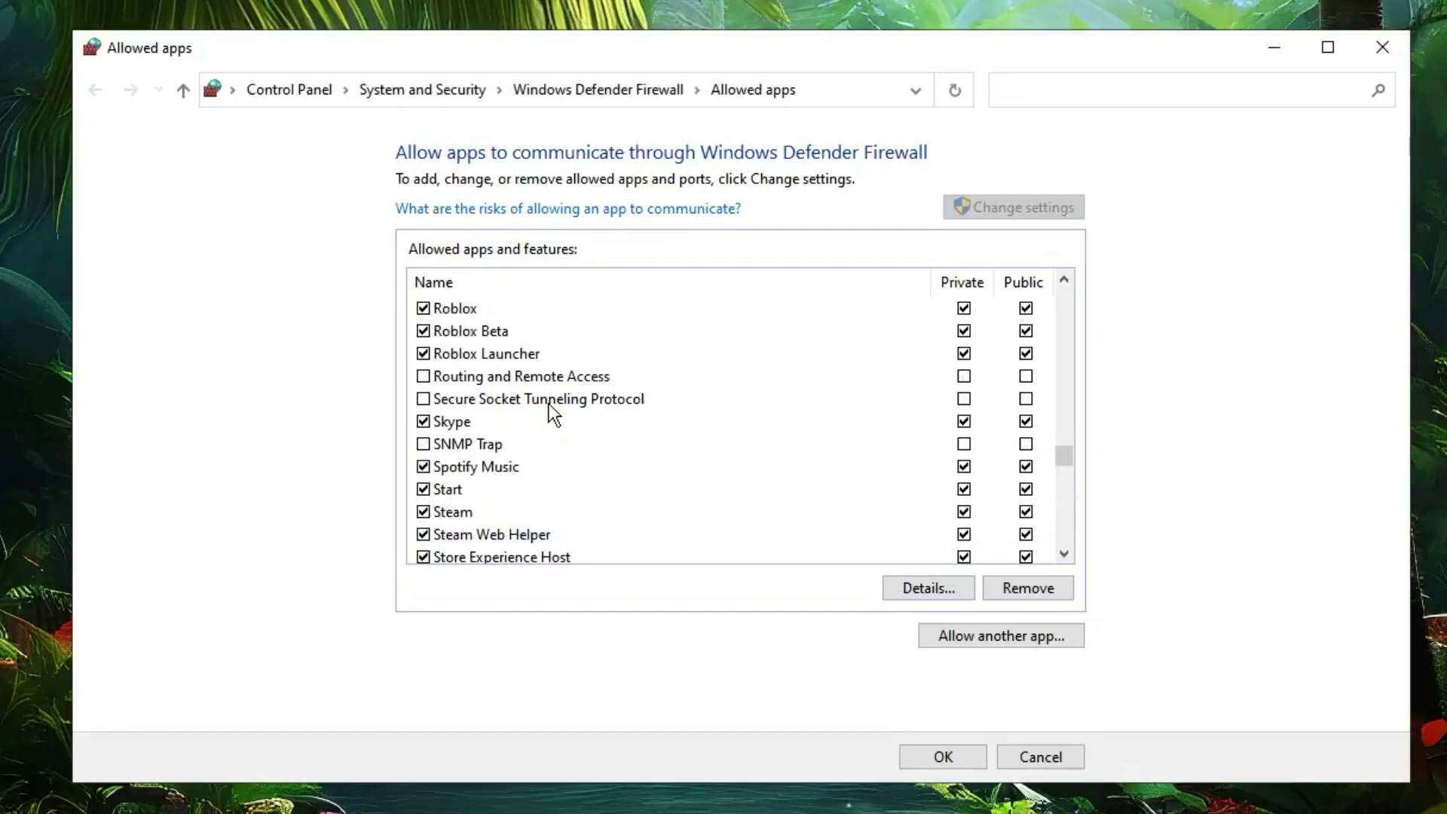
scroll(550, 411, down, 2)
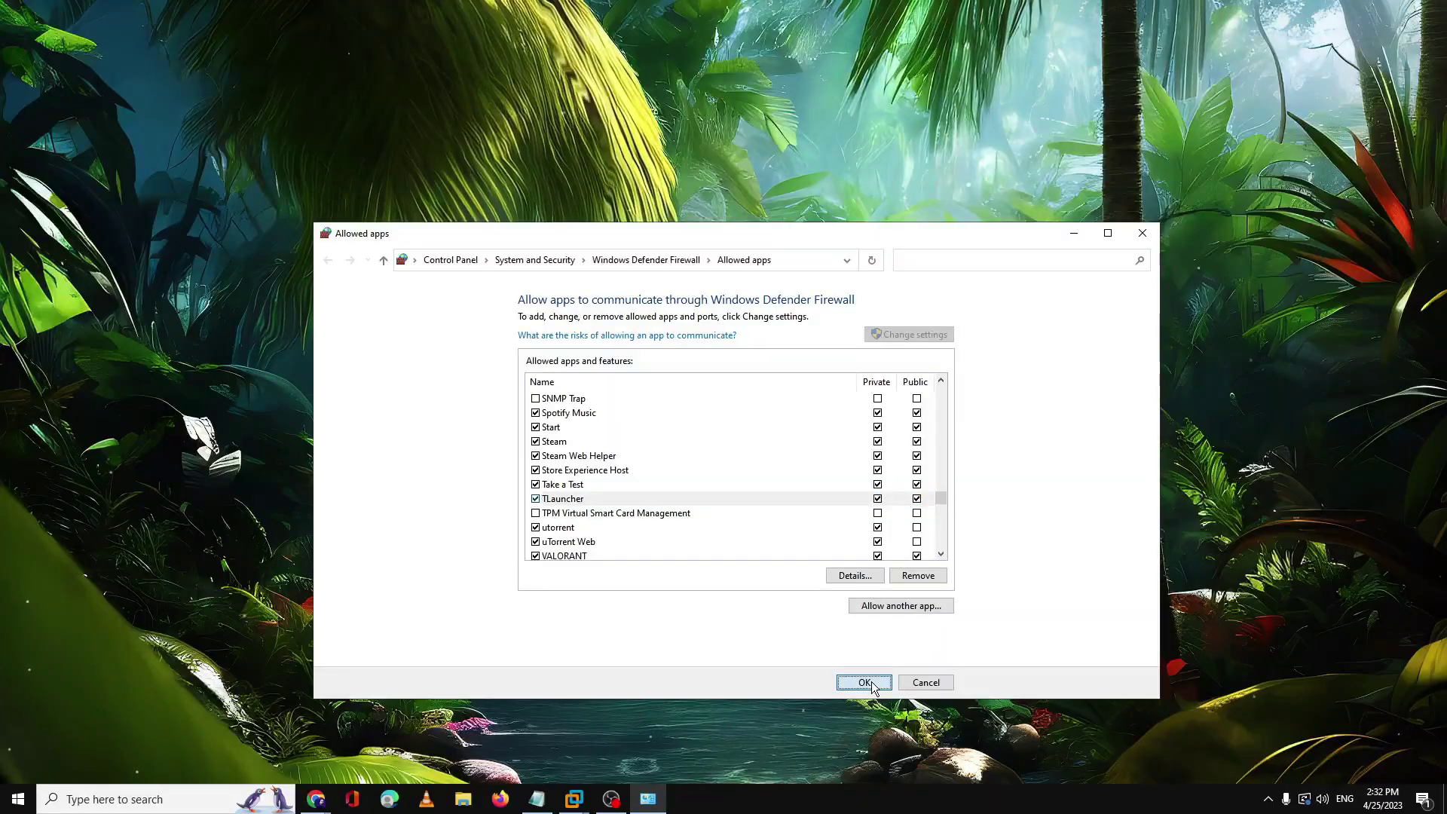
click(952, 758)
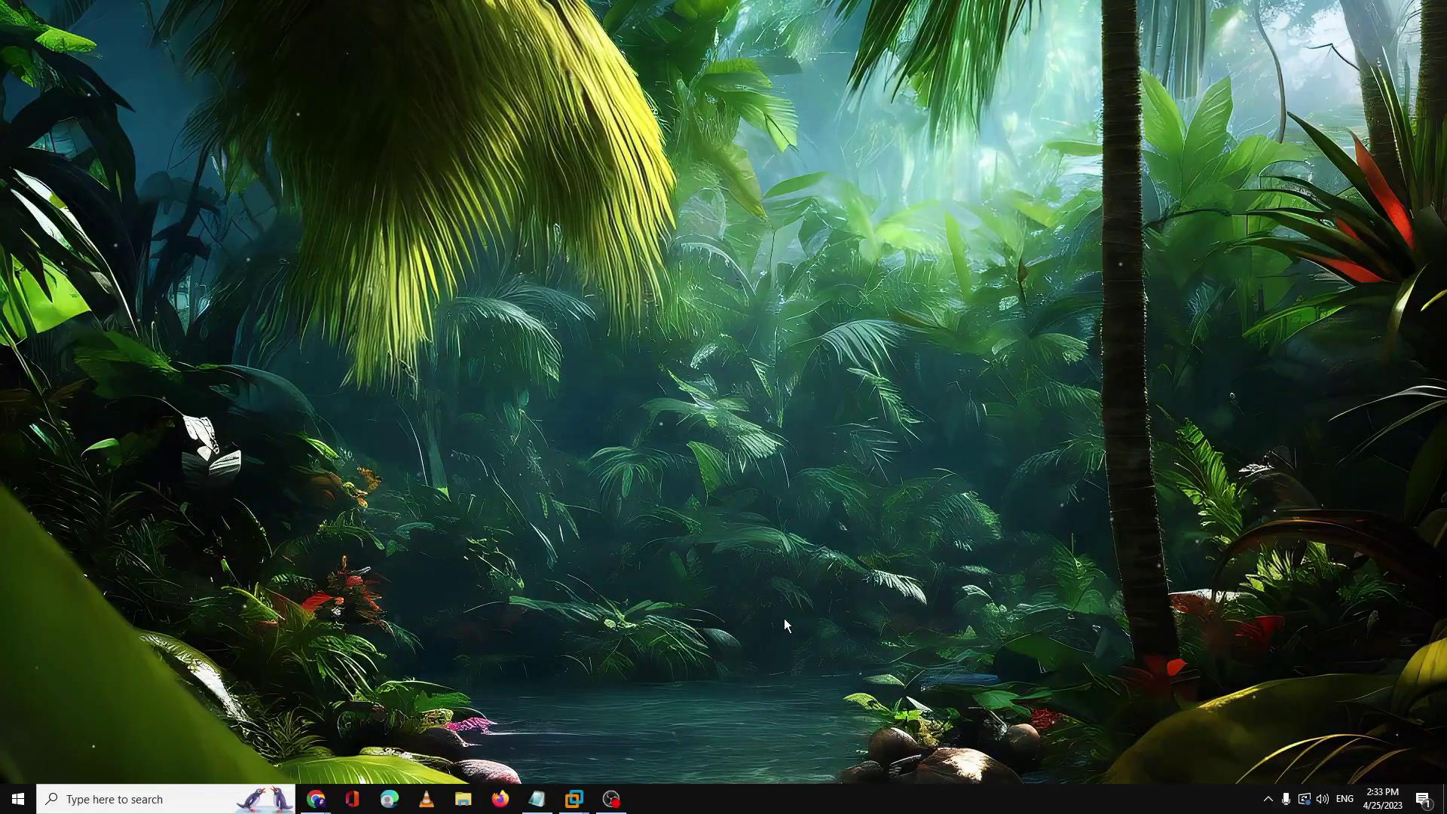
Open Windows Defender Firewall from search and launch its Advanced settings console.
click(168, 805)
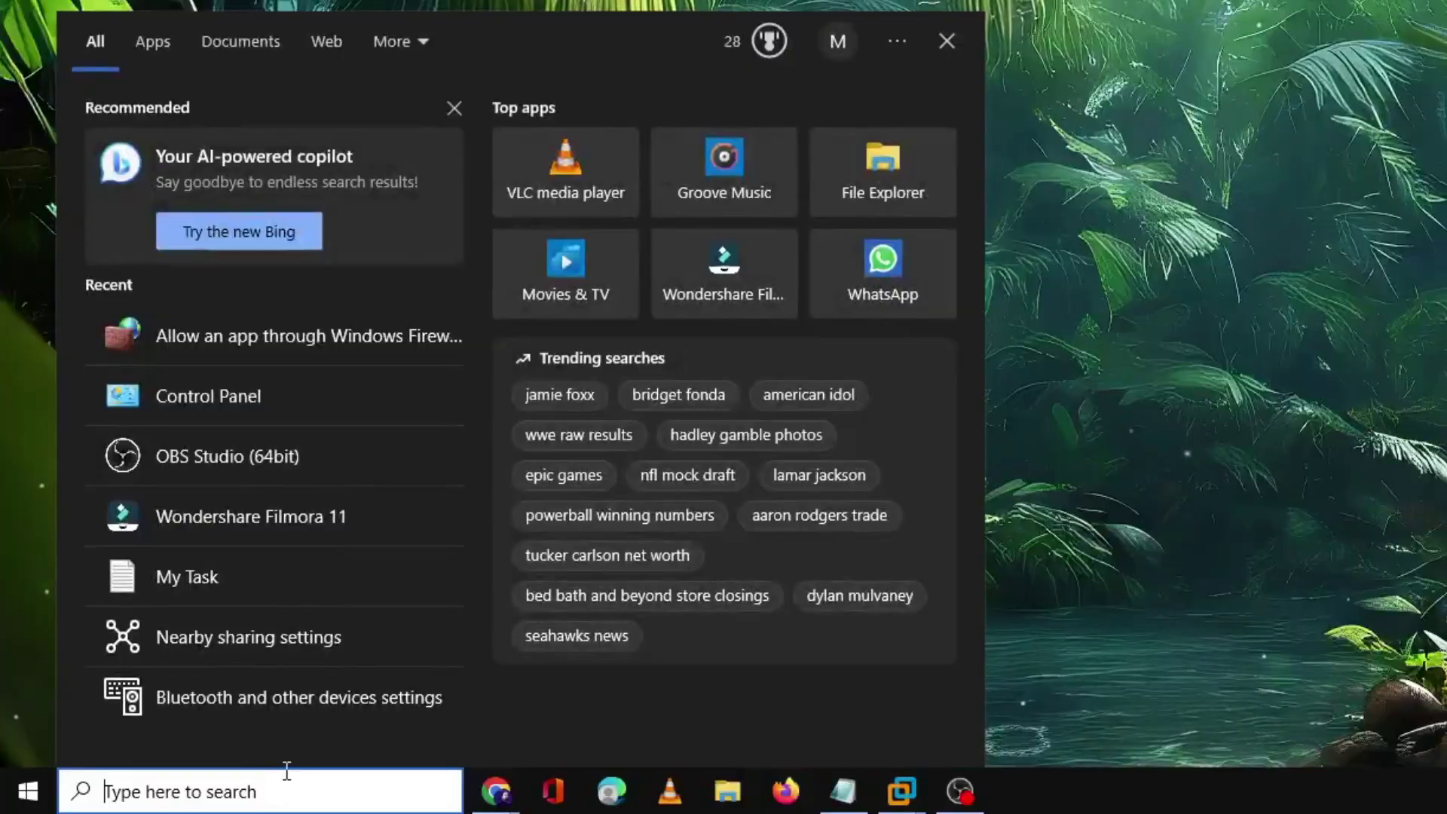
text(w)
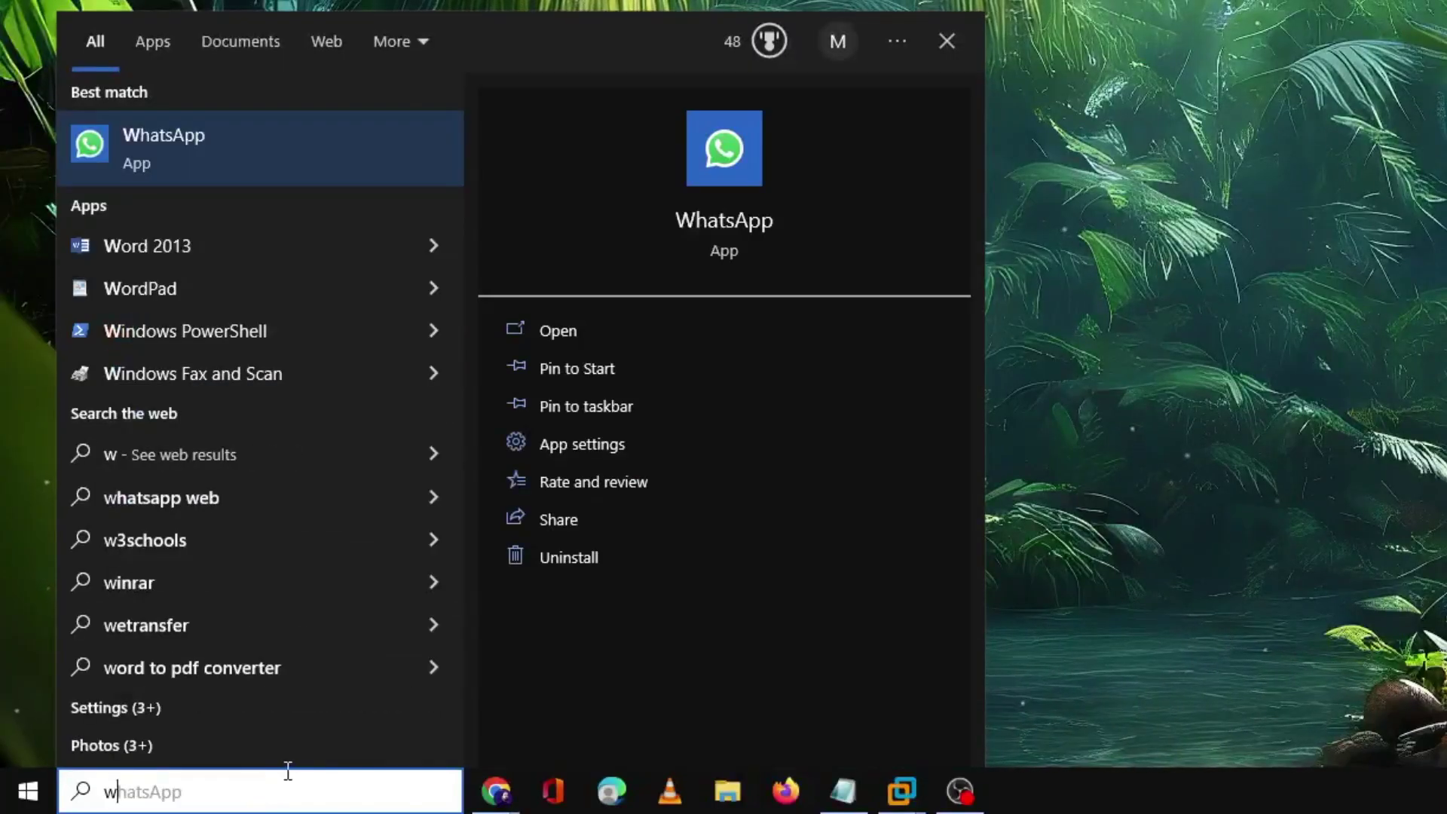
text(irwa)
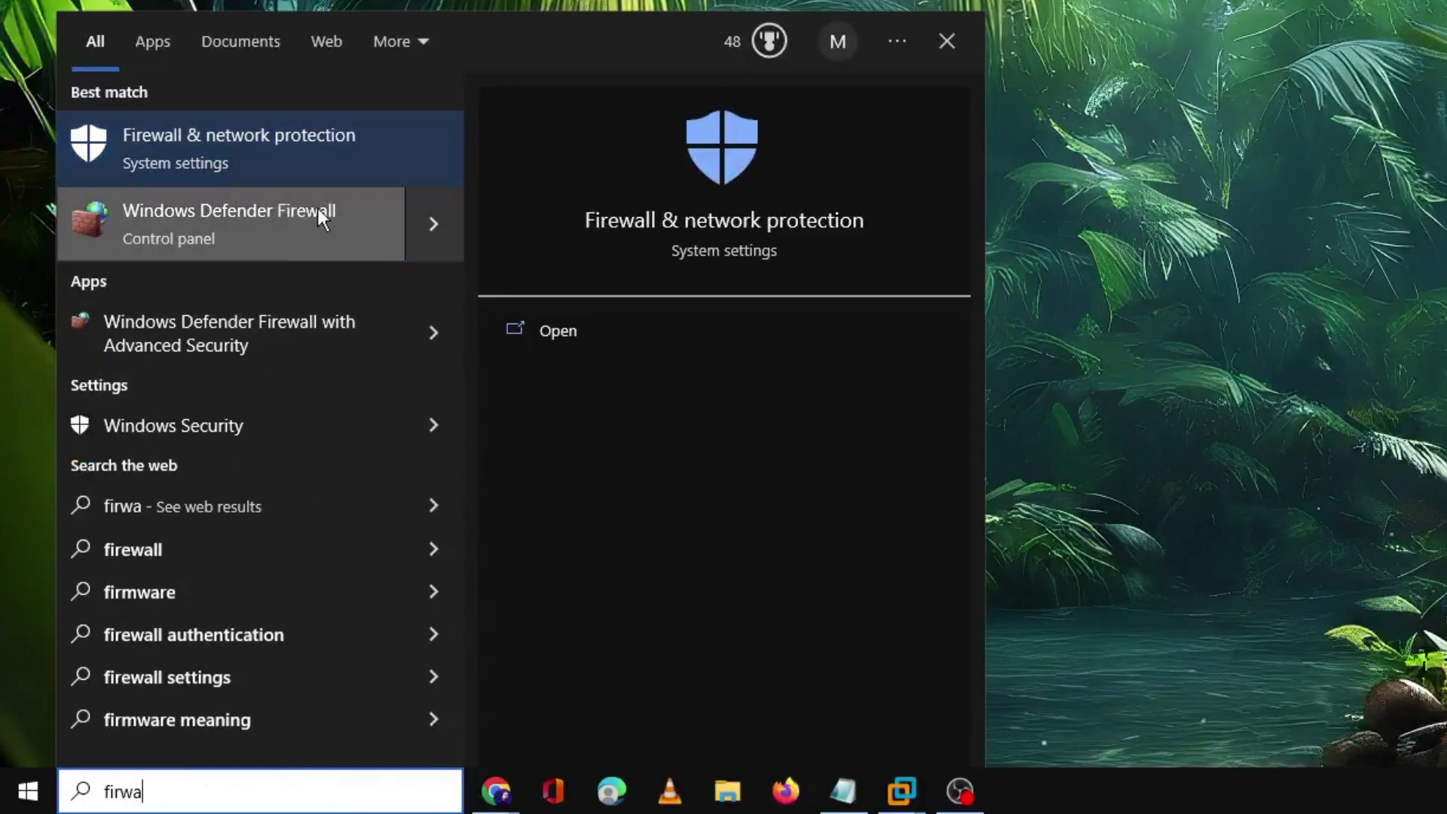
click(273, 232)
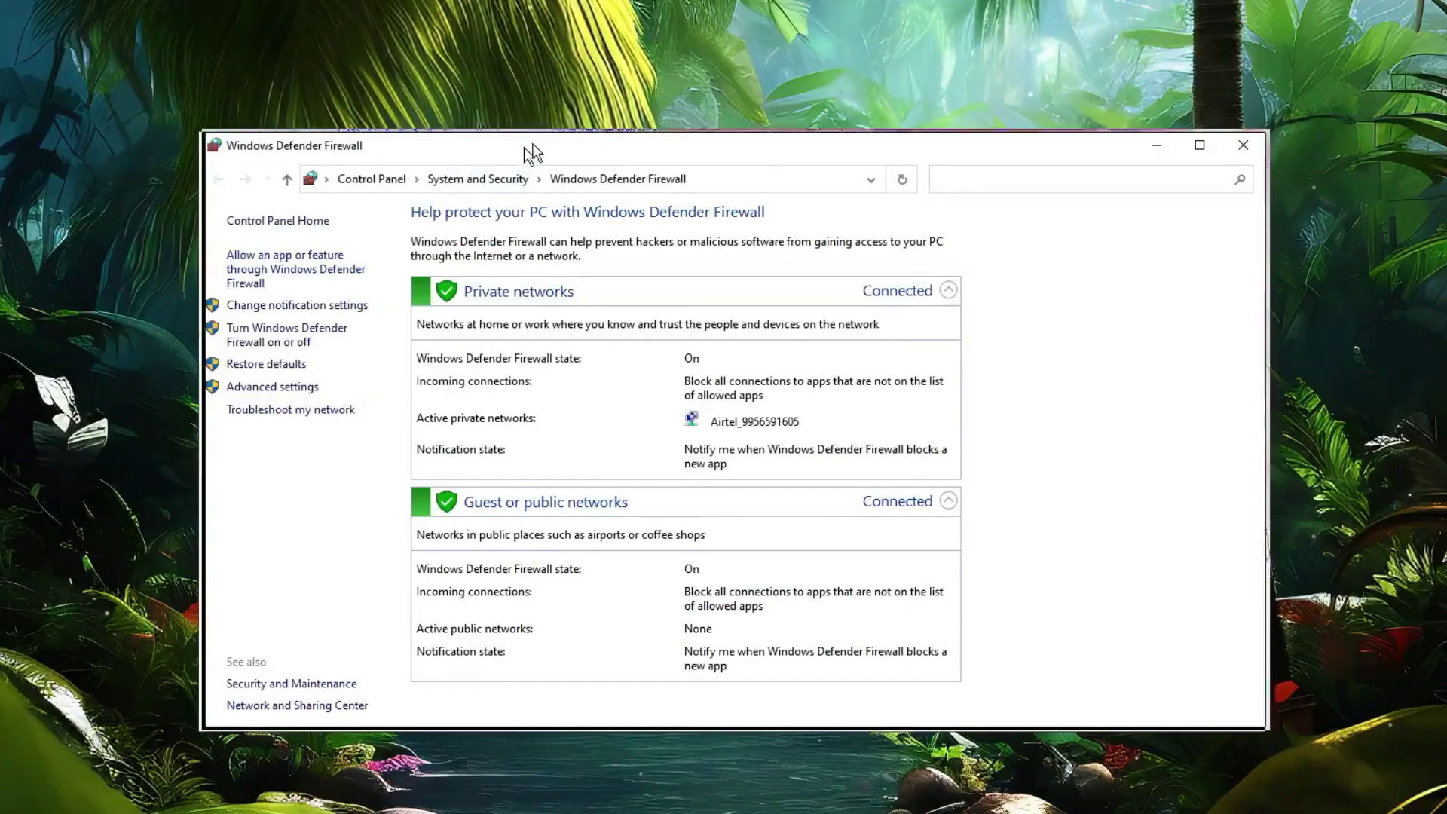
drag(523, 147, 608, 95)
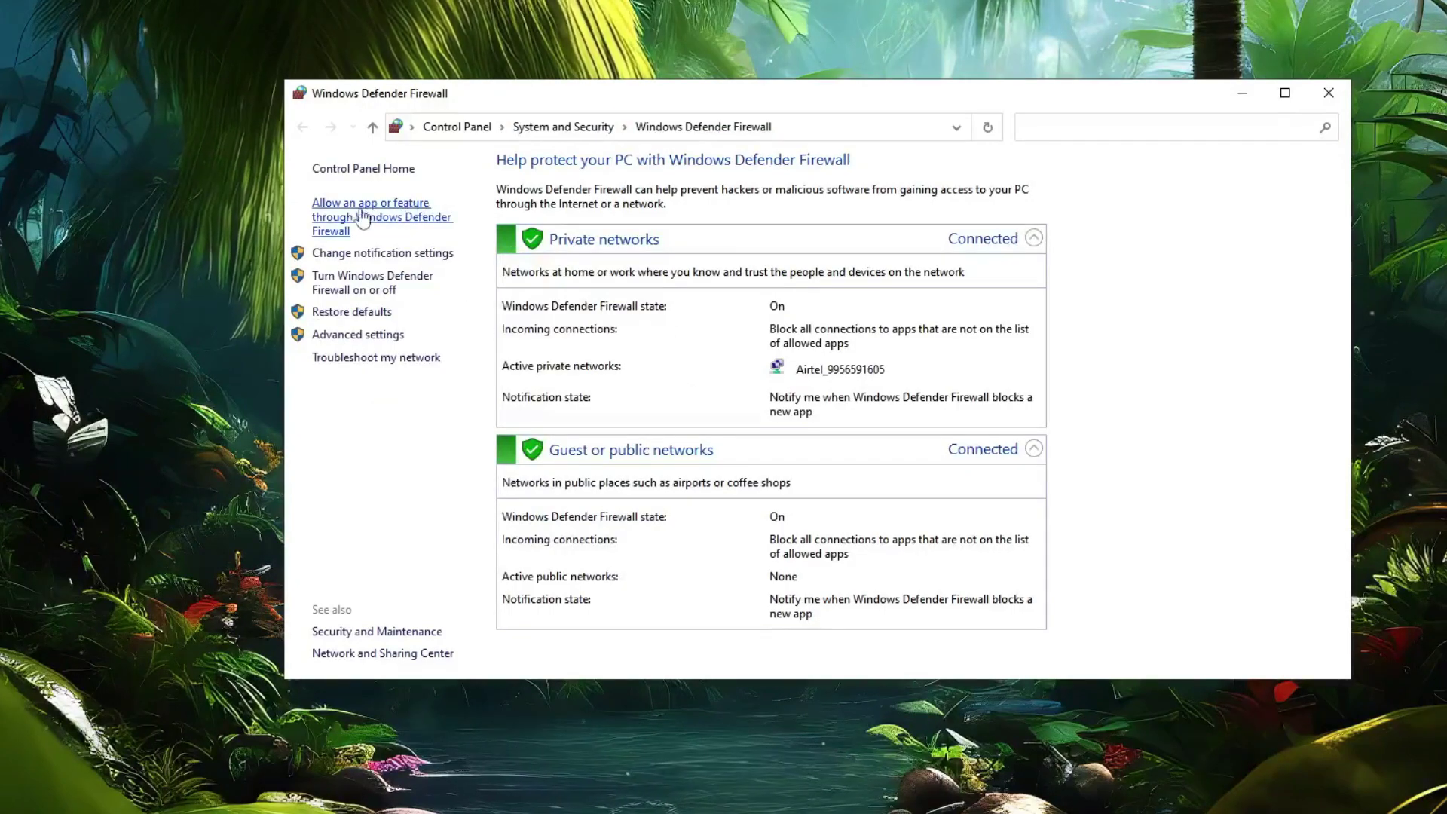
click(360, 337)
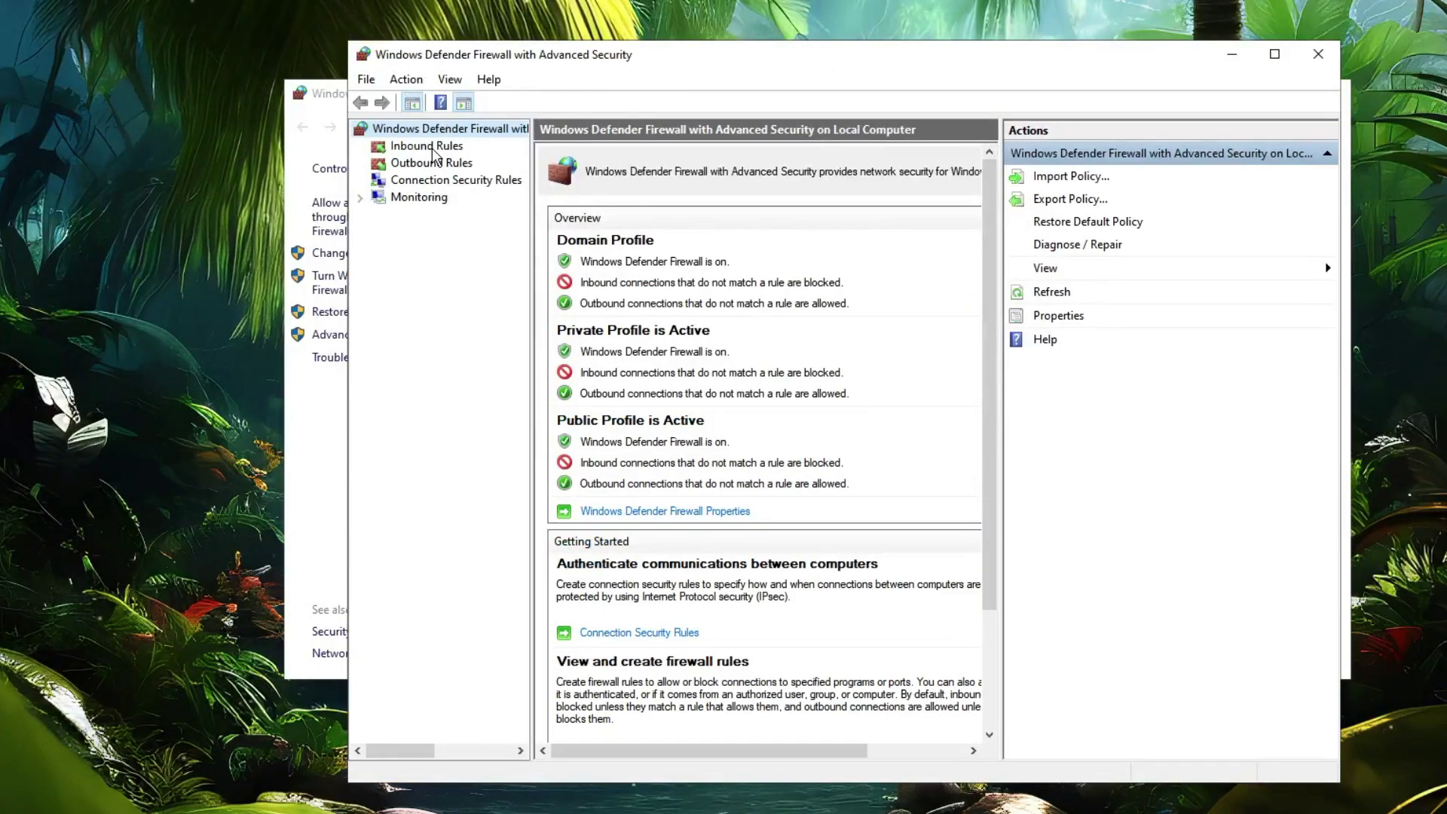
Create inbound rule '25565' allowing TCP local port 25565 on all profiles.
click(423, 148)
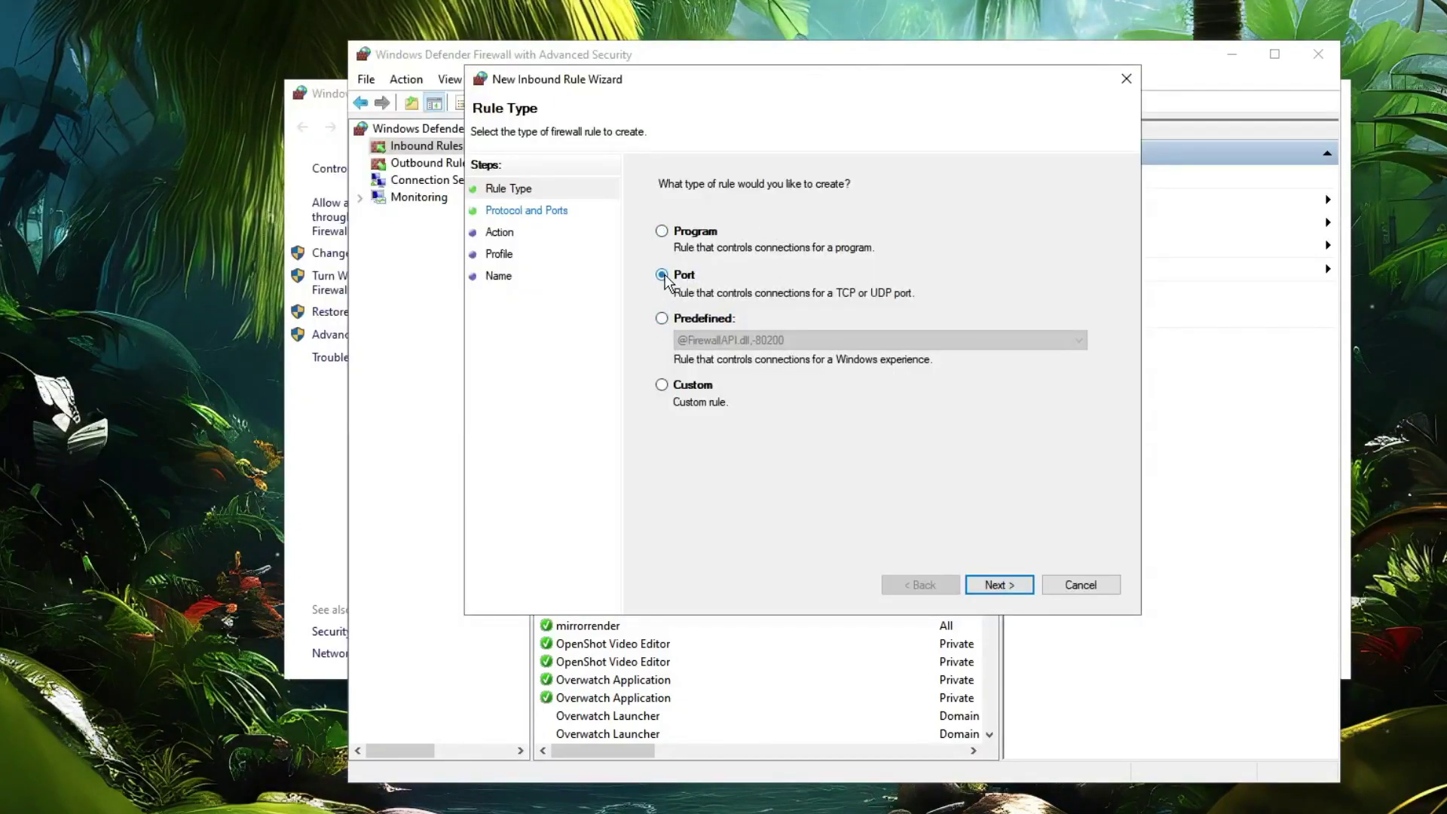
click(994, 594)
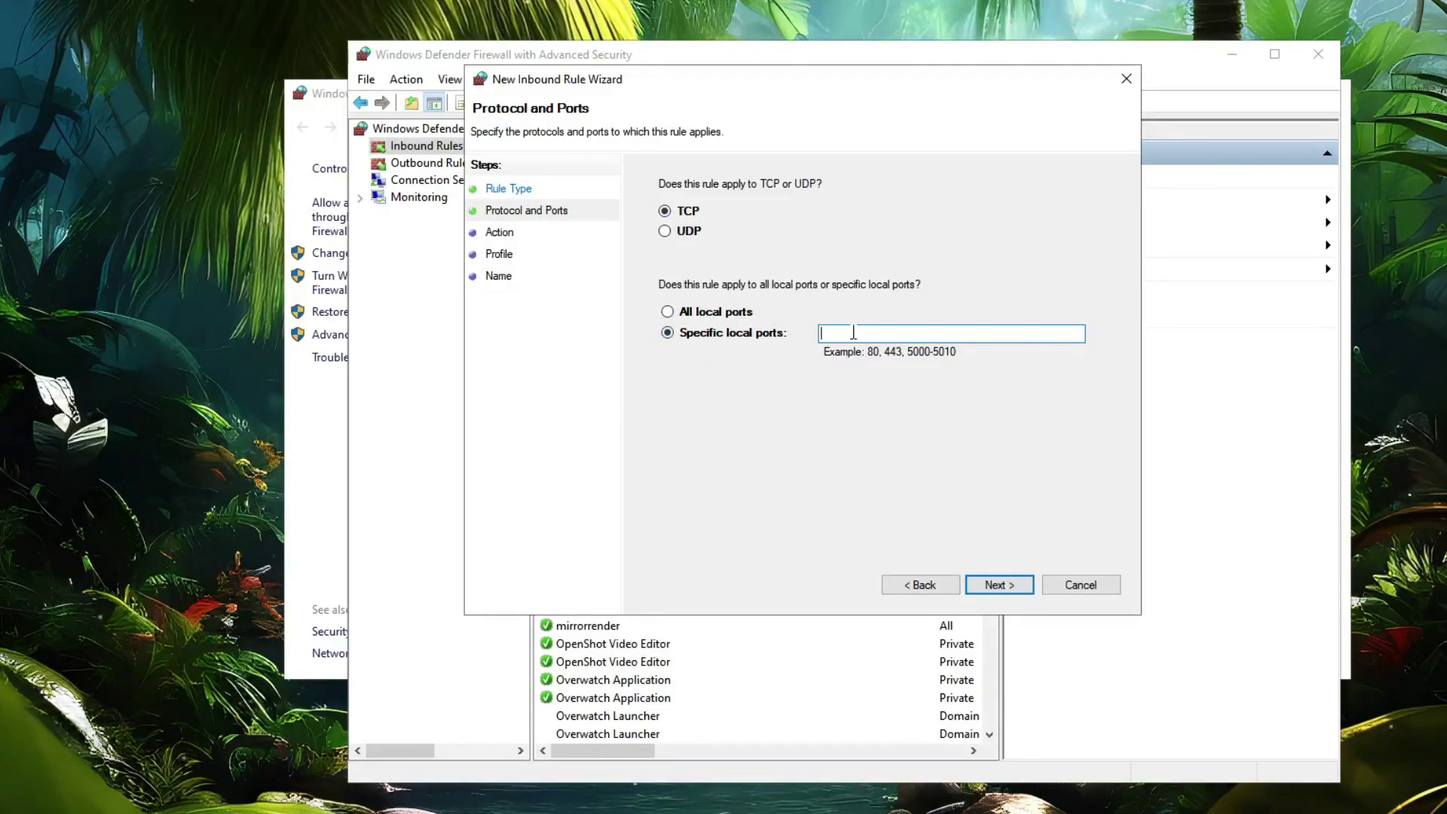
text(25565)
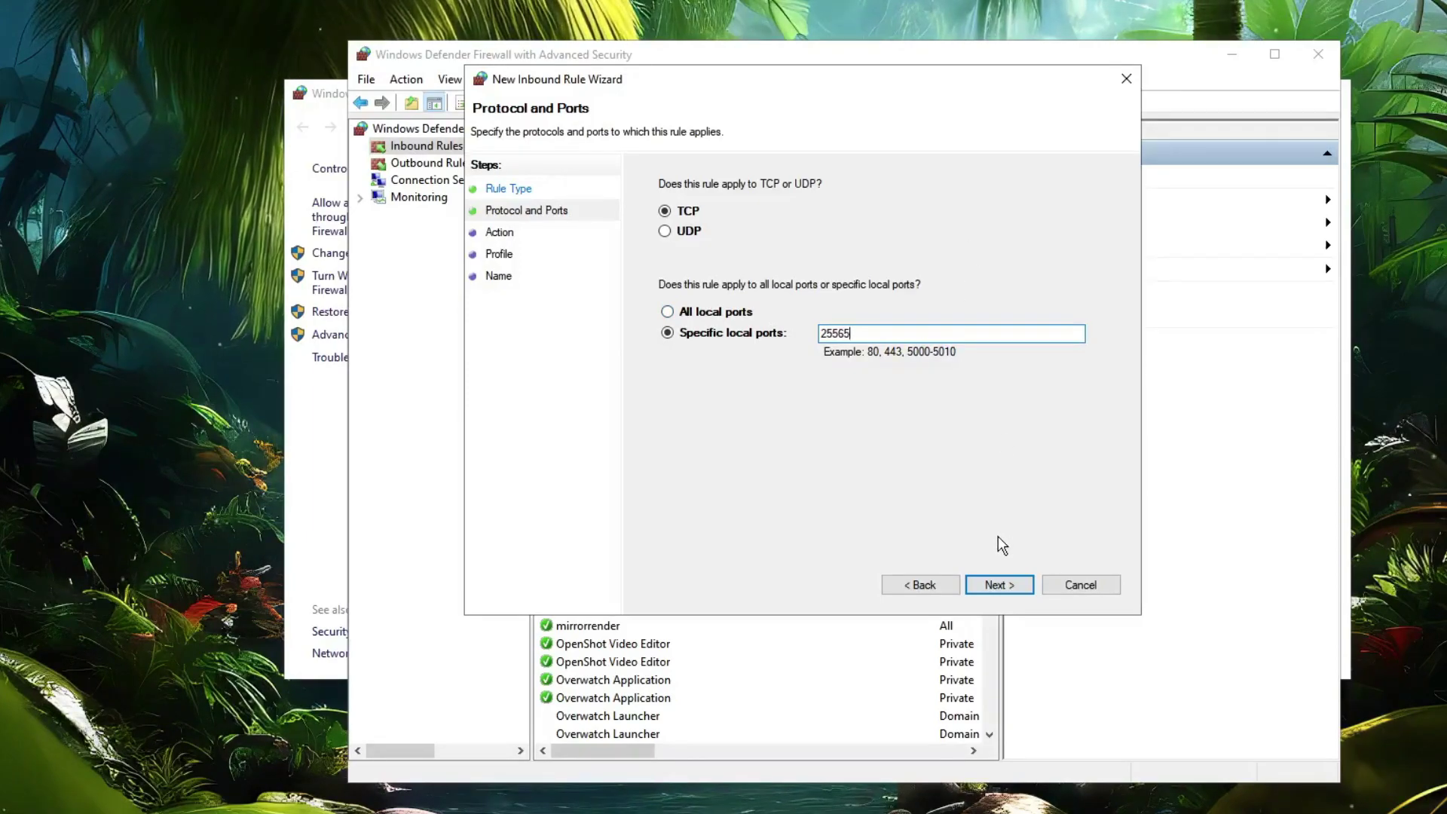
click(993, 586)
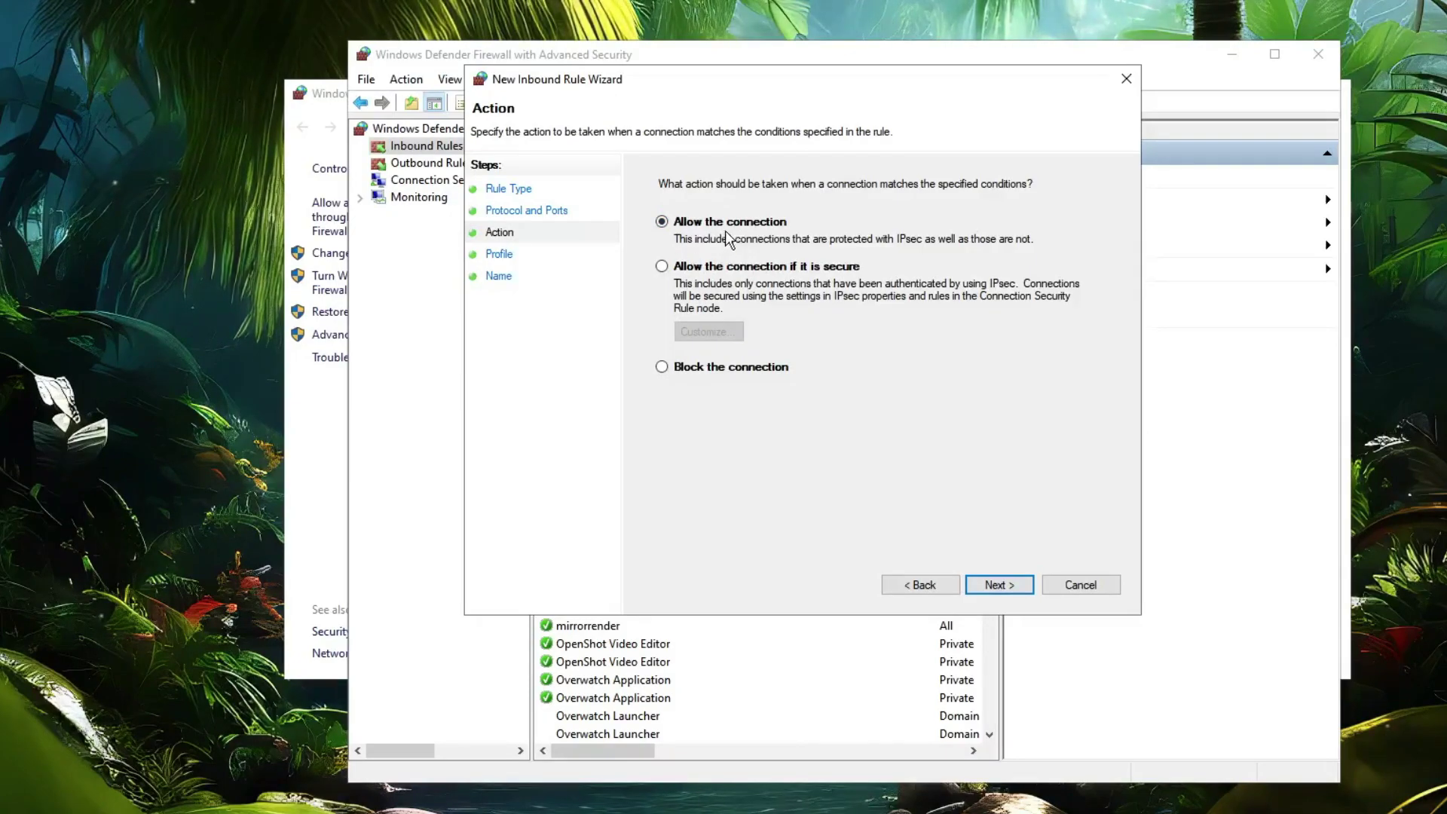
click(1000, 585)
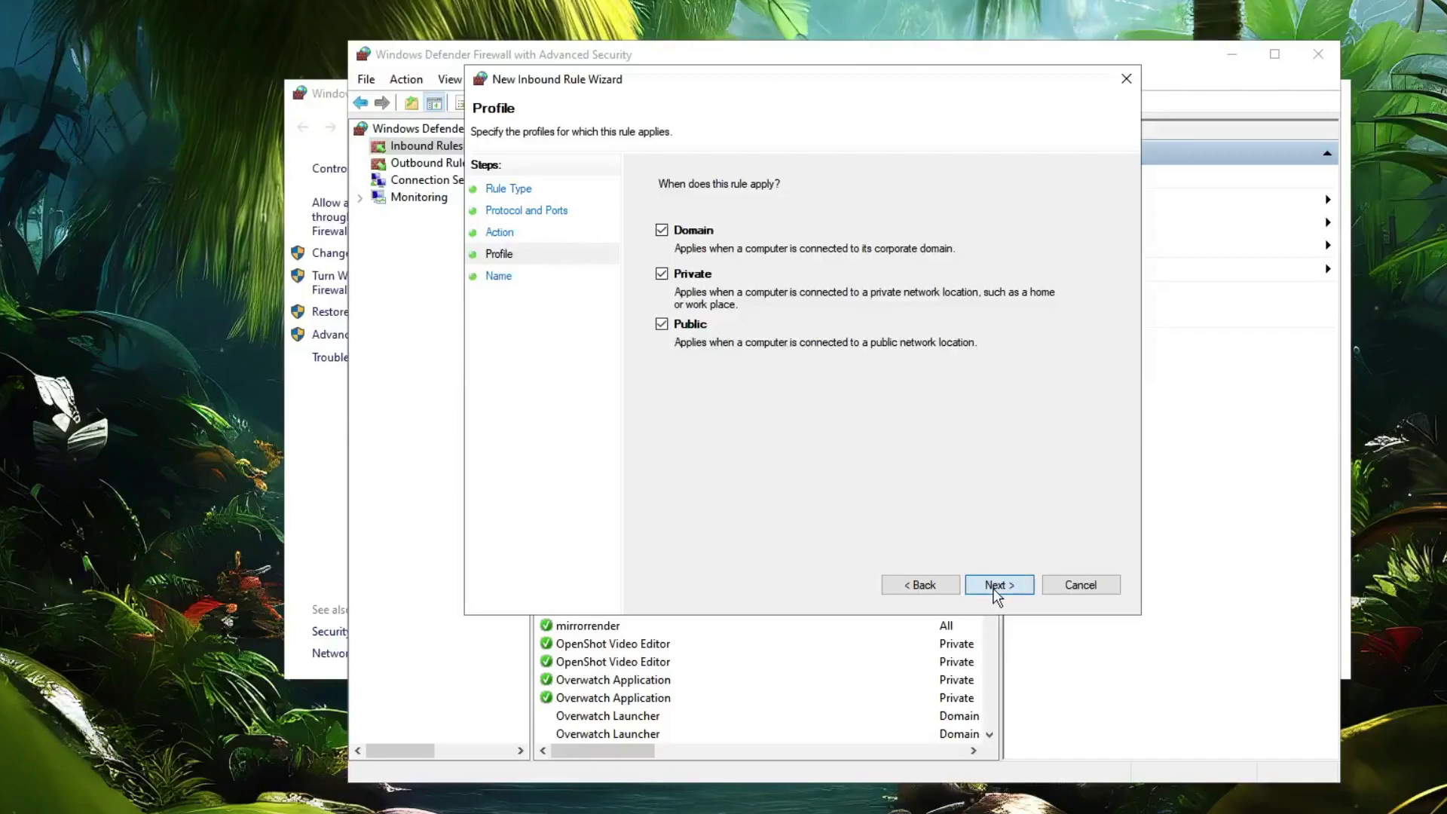
click(998, 586)
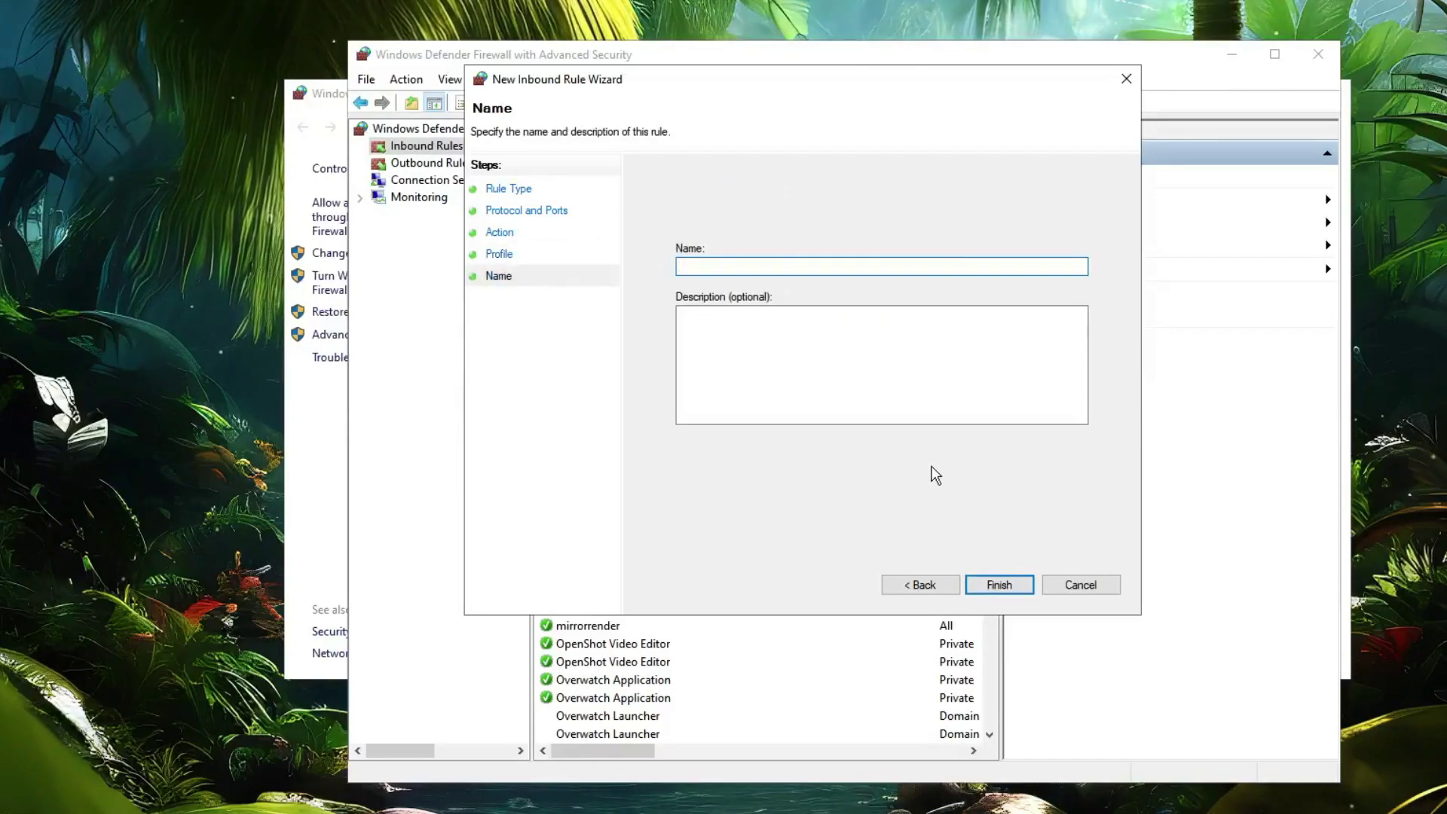
text(25565)
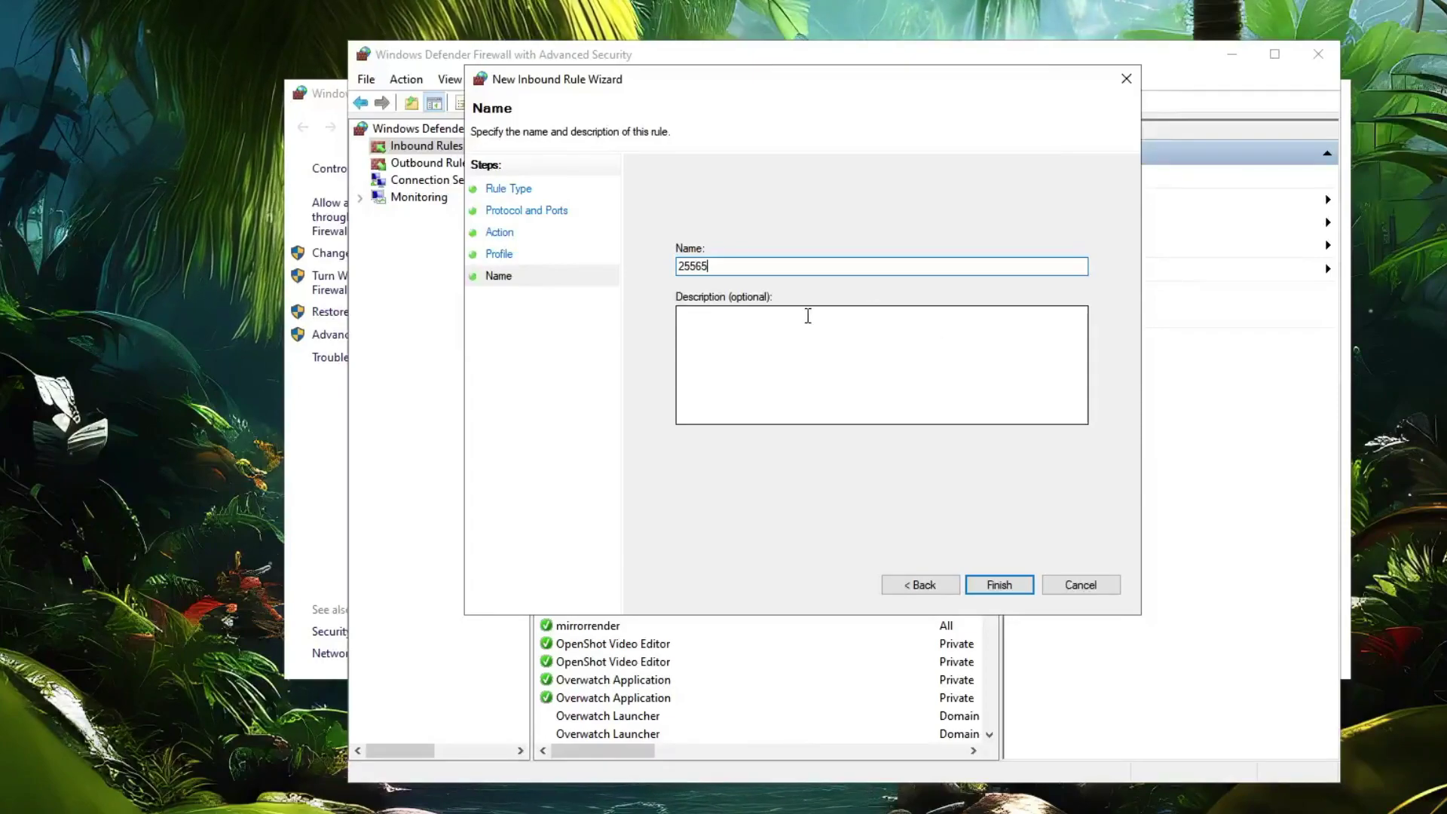
click(801, 325)
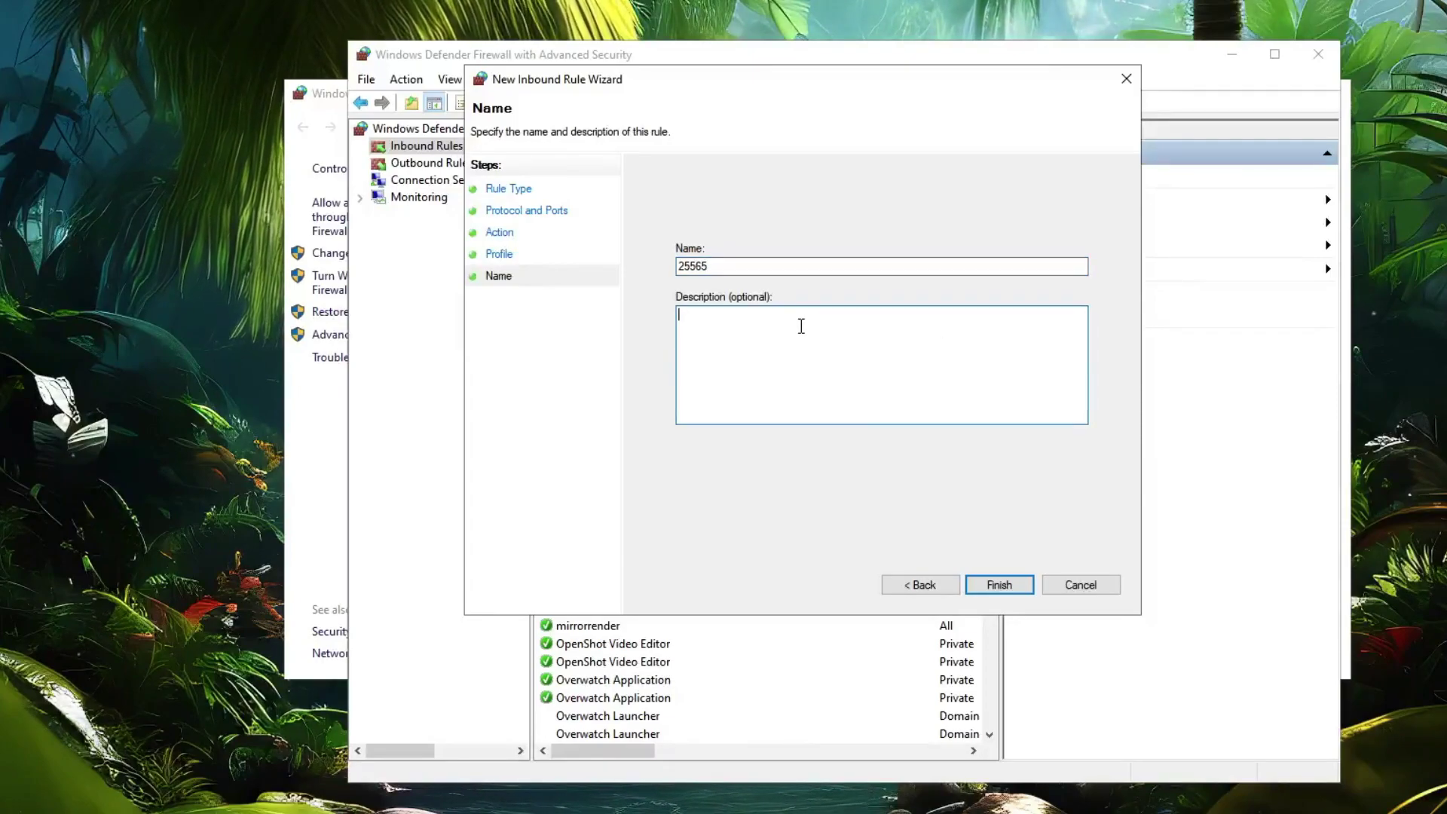
click(992, 591)
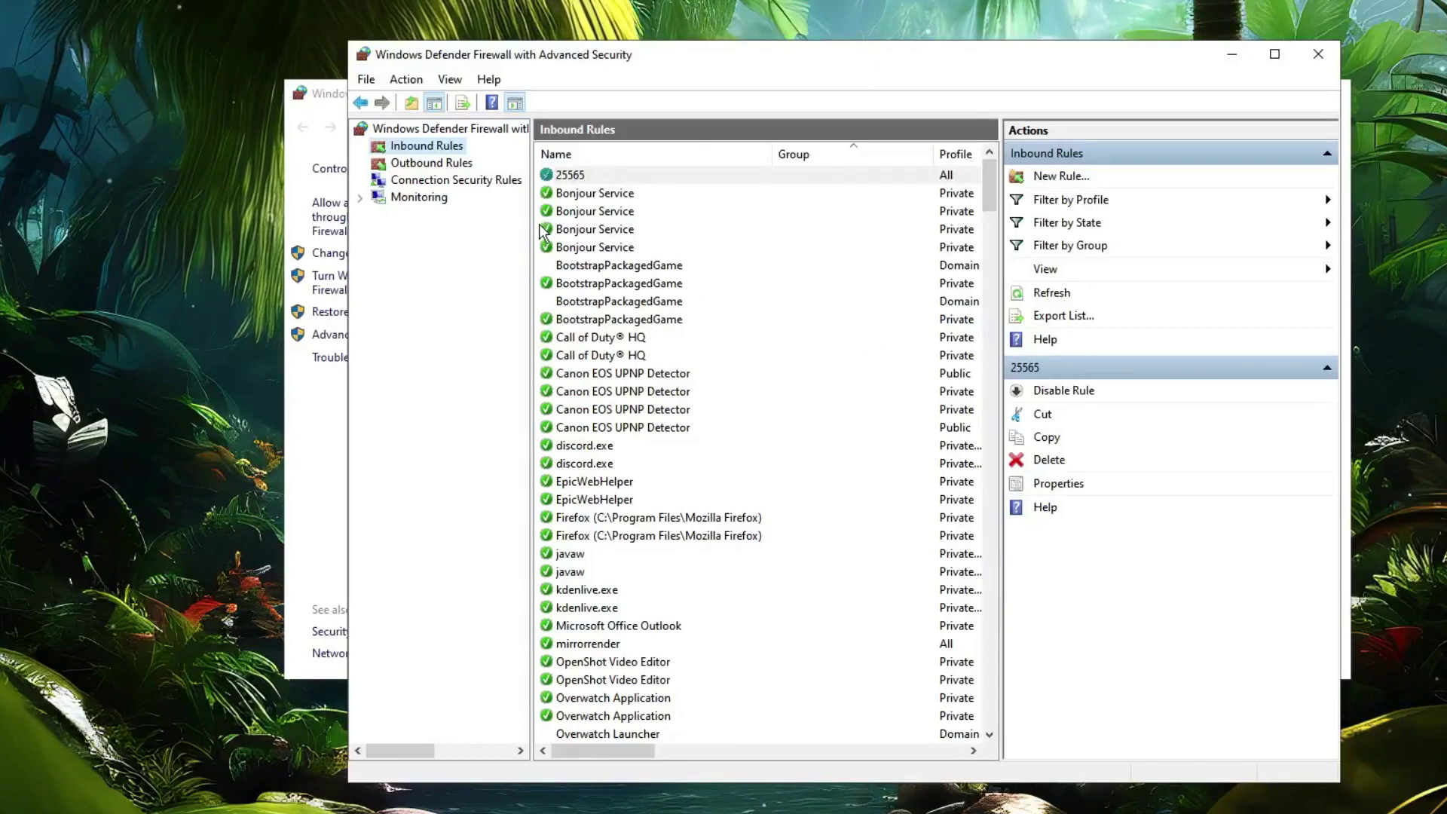
Create outbound rule '25565 out' allowing TCP port 25565 on all profiles.
click(431, 164)
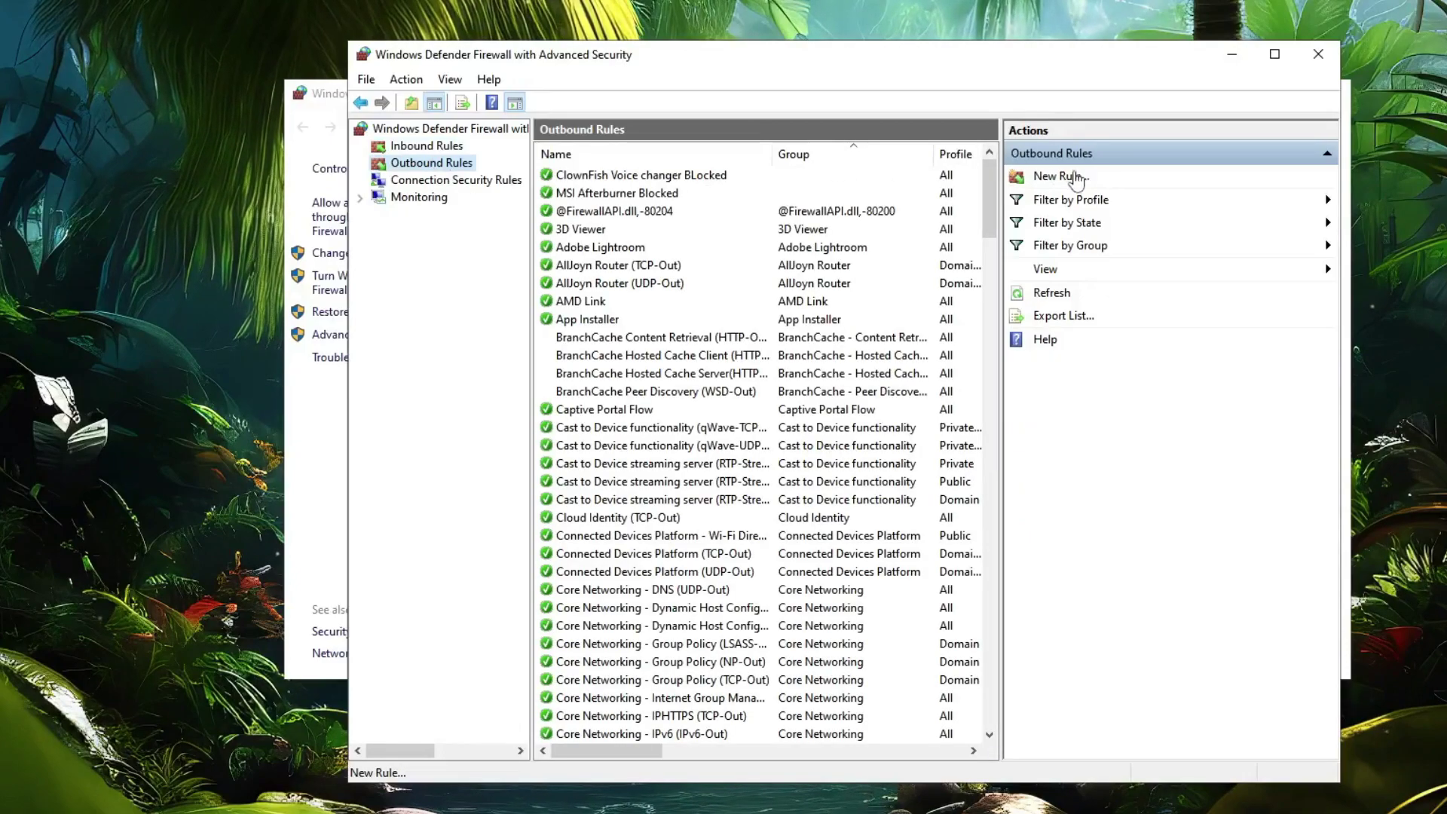
click(1067, 179)
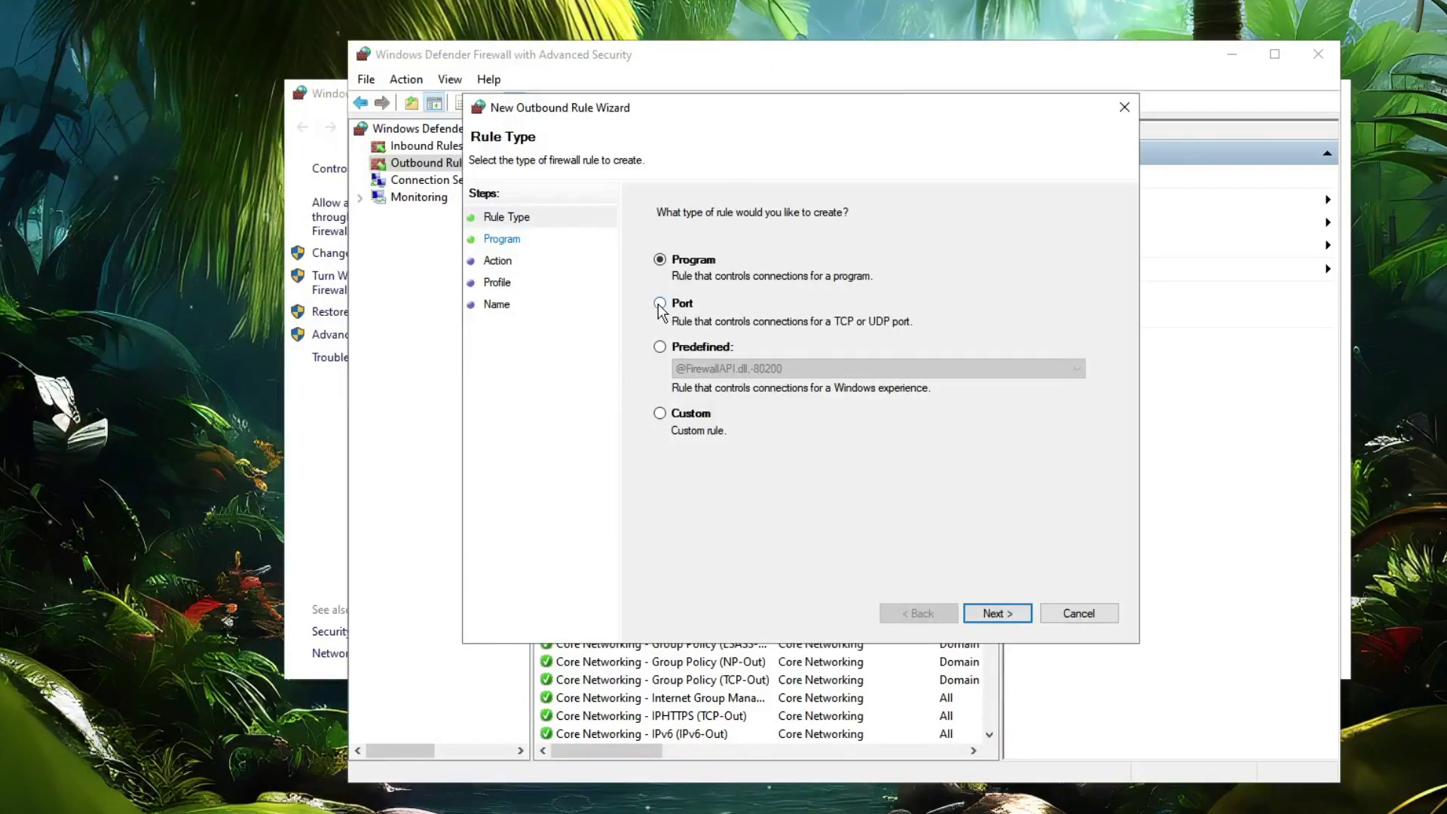
click(660, 304)
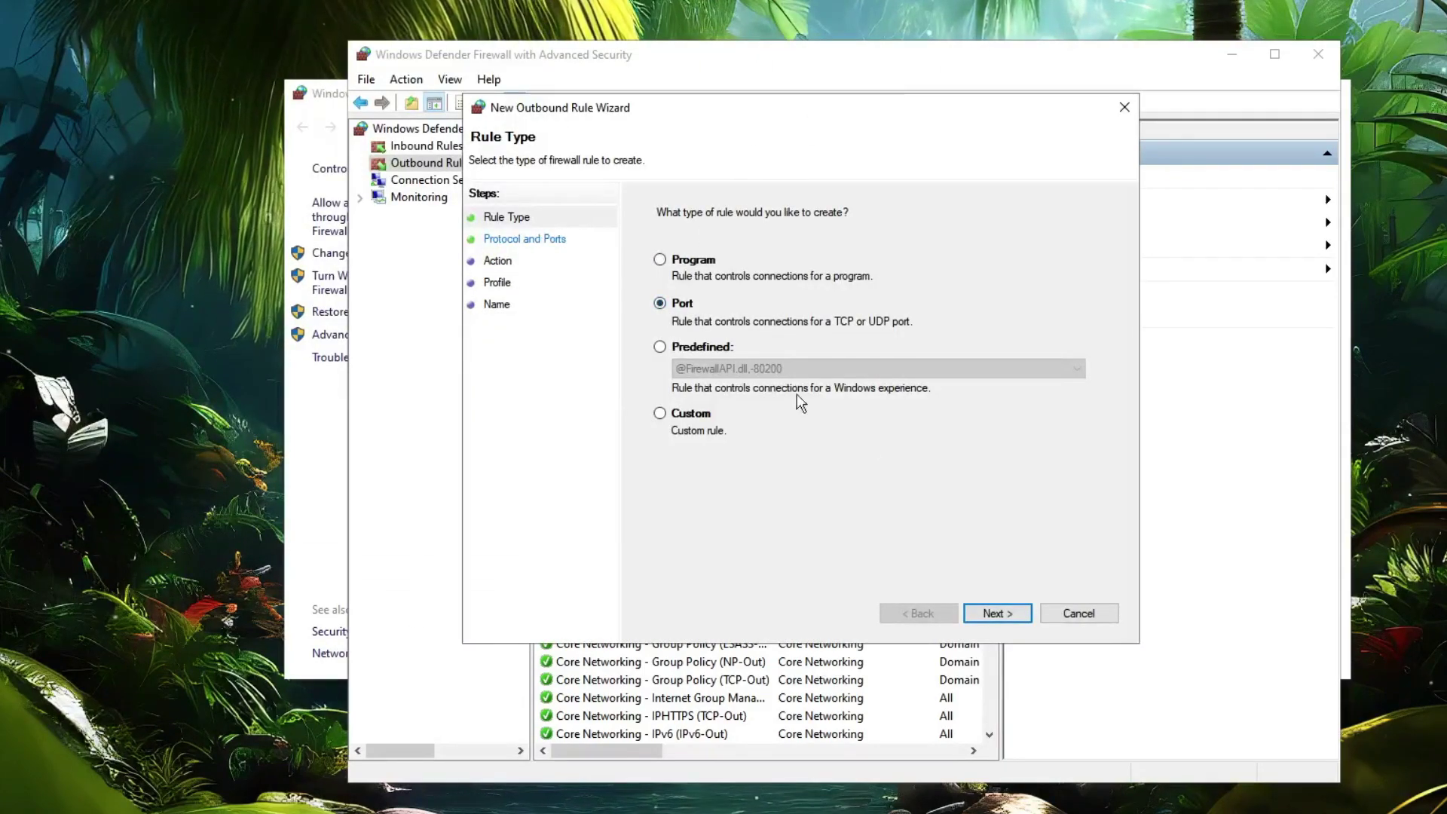
click(997, 614)
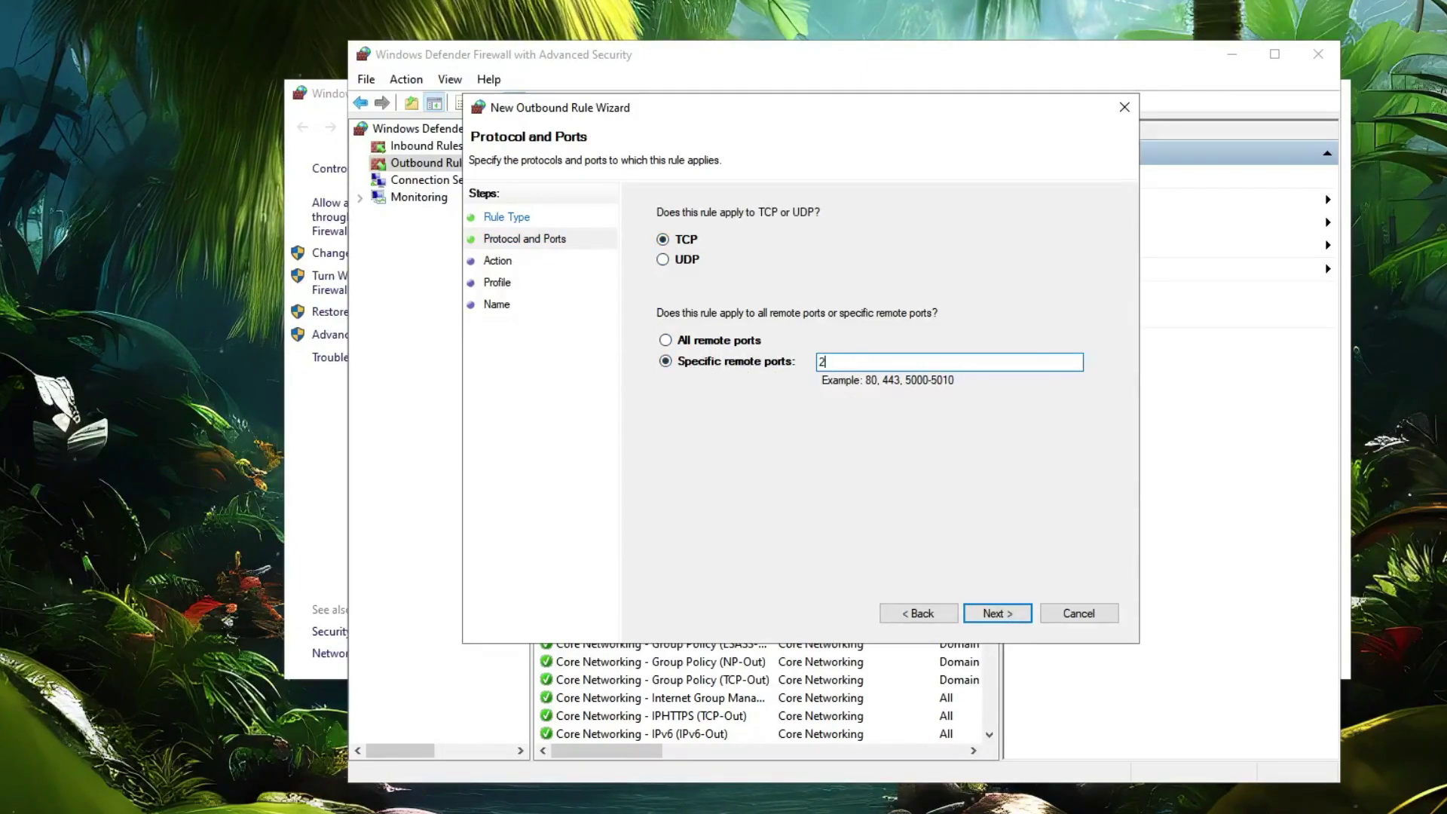
click(999, 613)
click(661, 251)
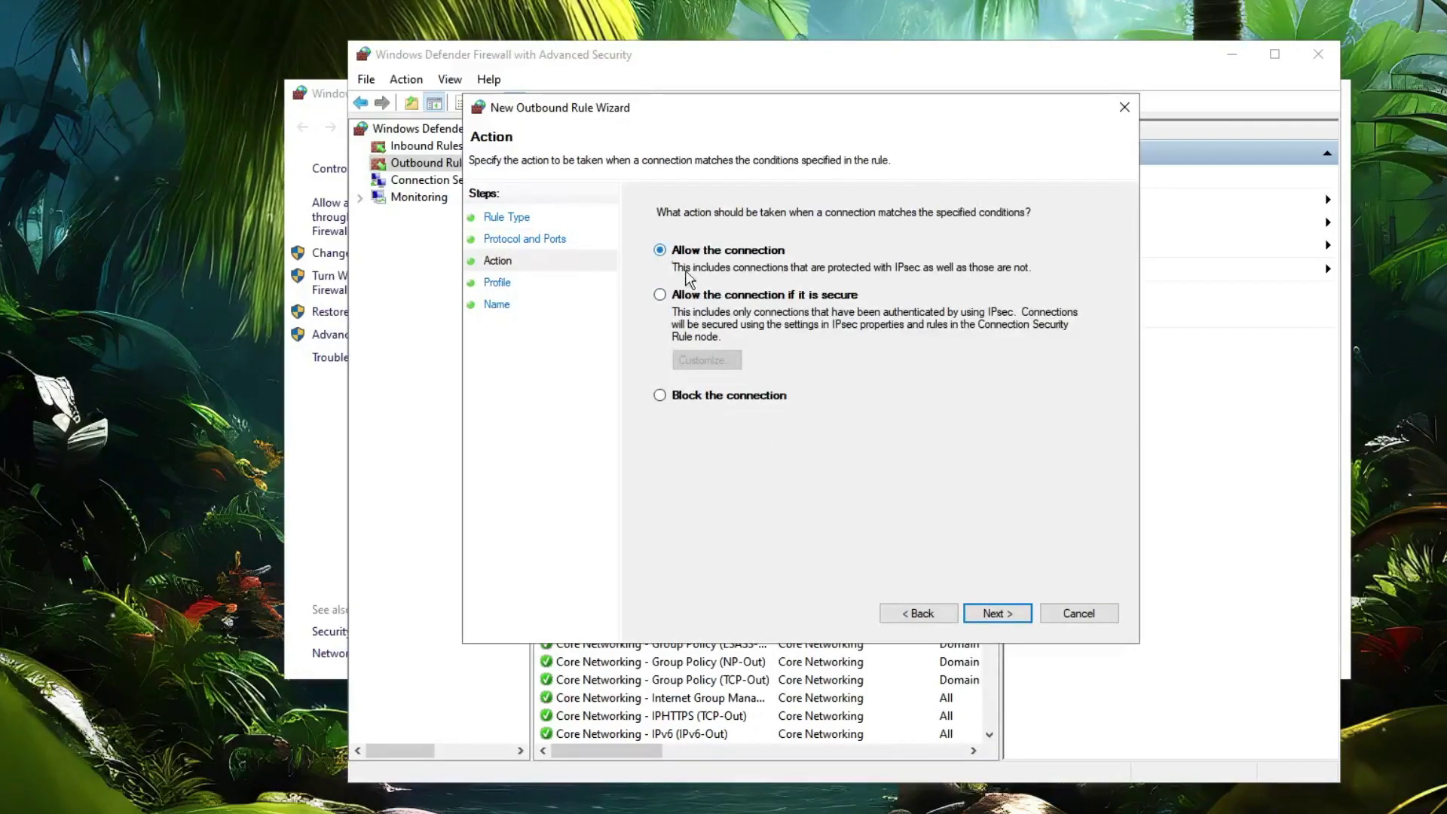
click(992, 610)
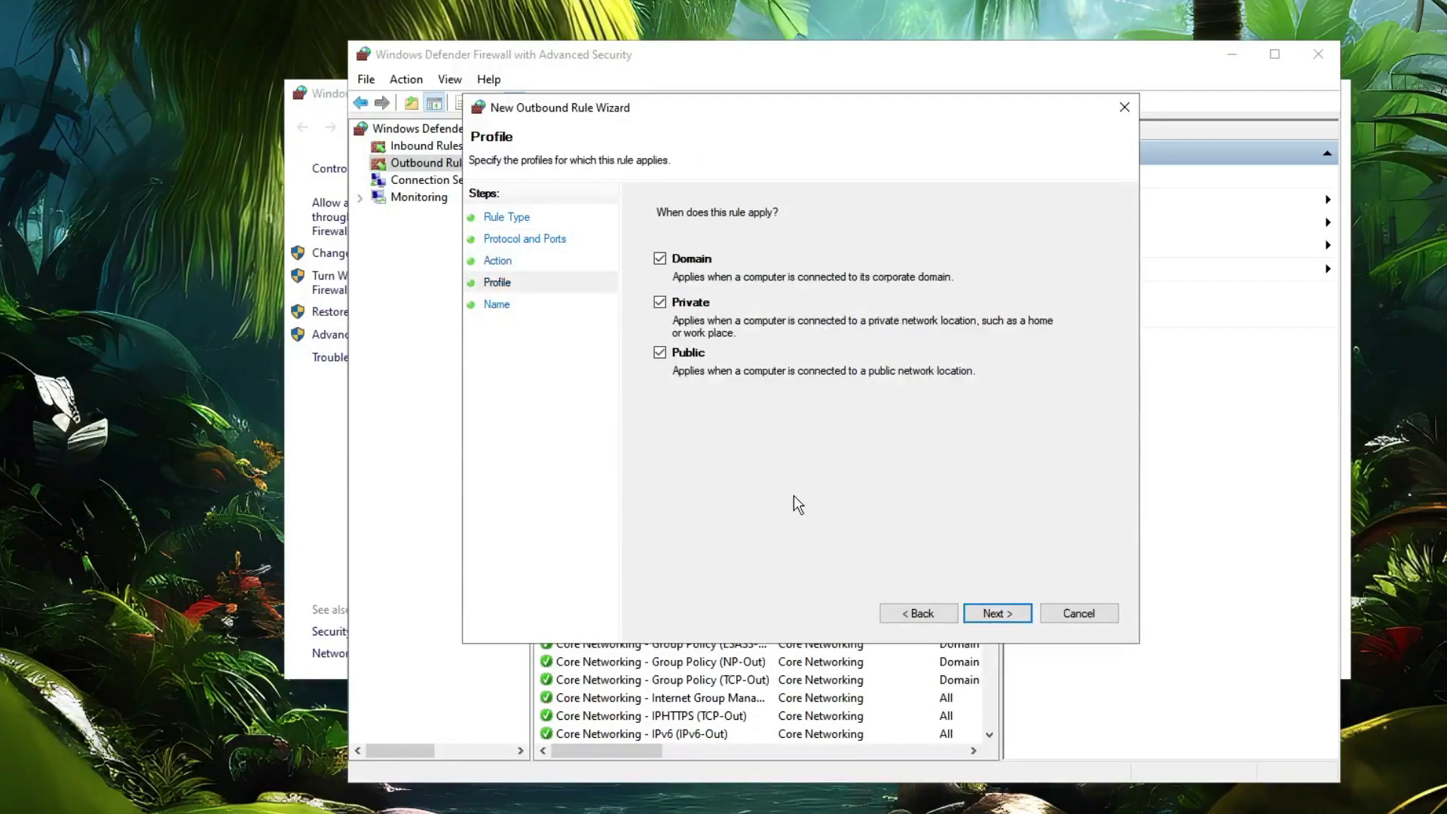
click(1002, 617)
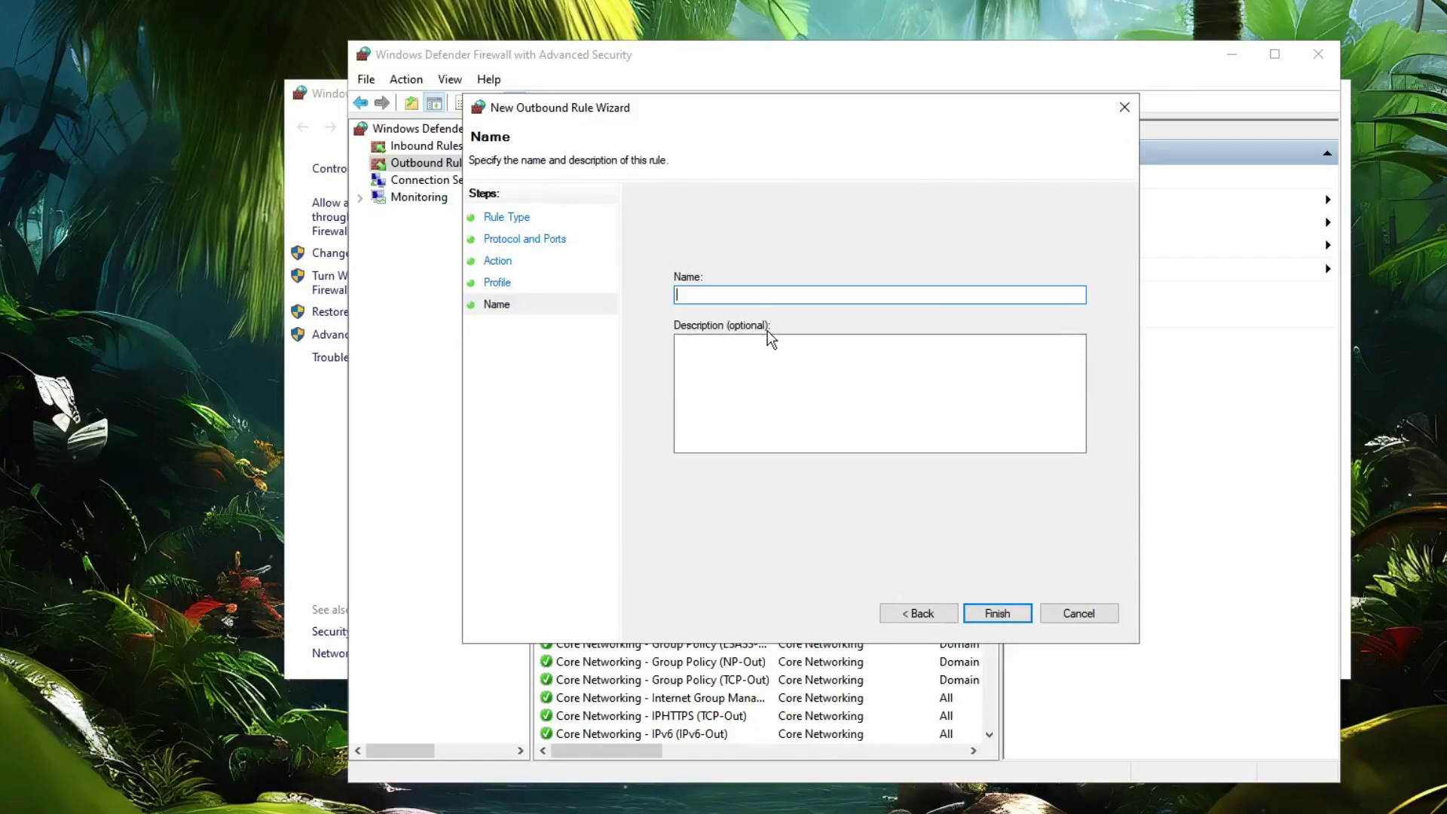
text(25)
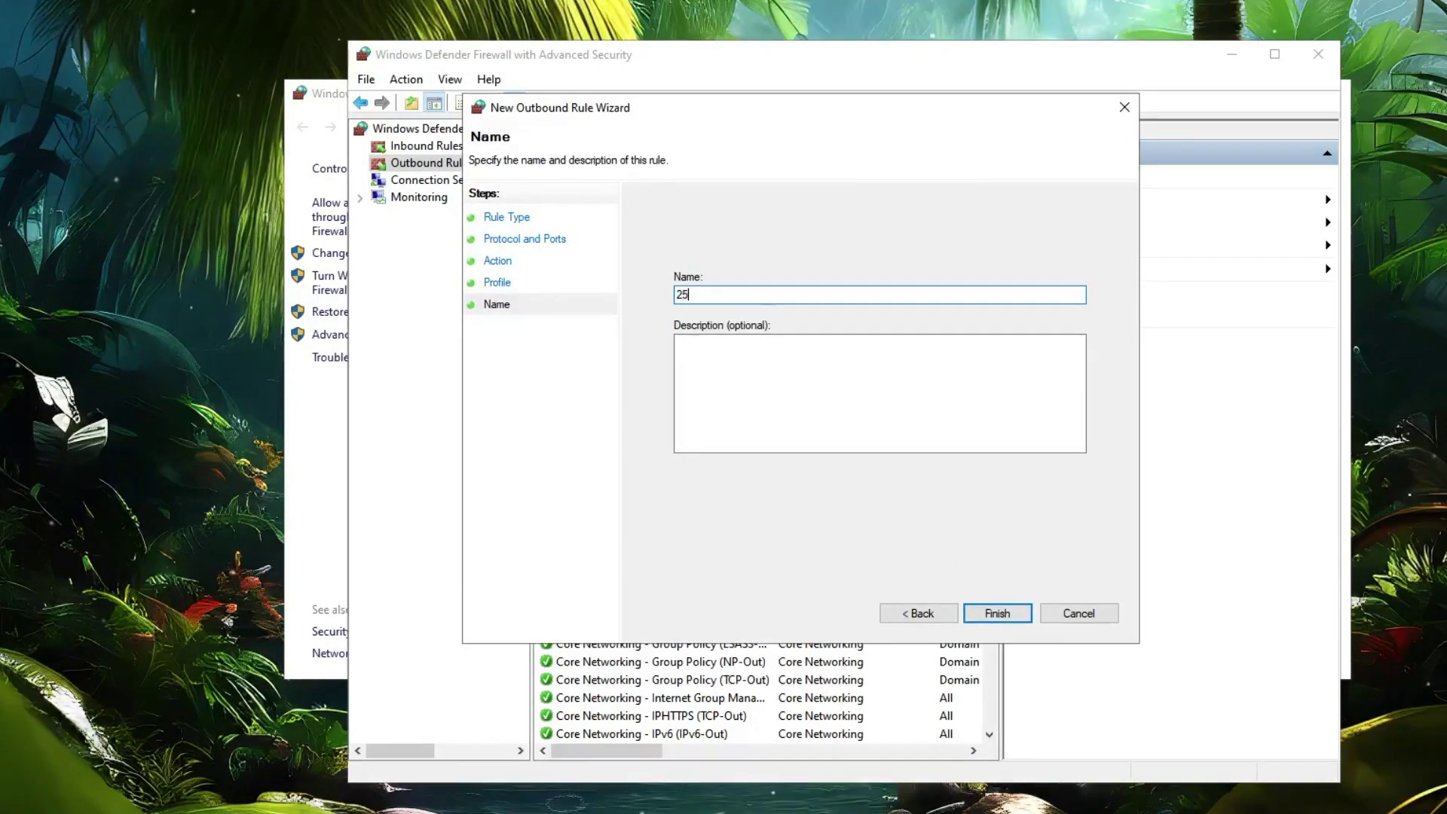
text(565 )
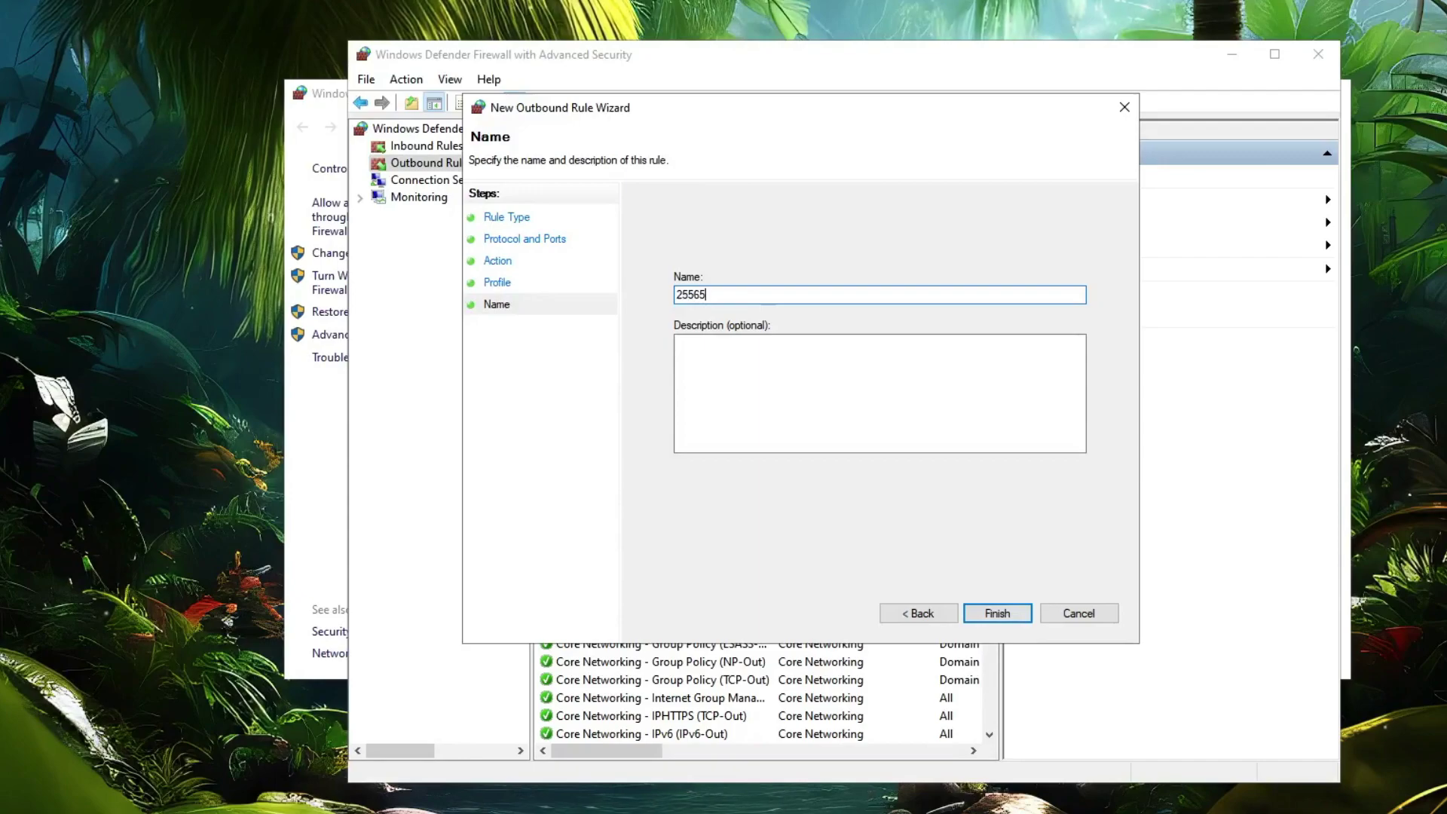
text(ouy)
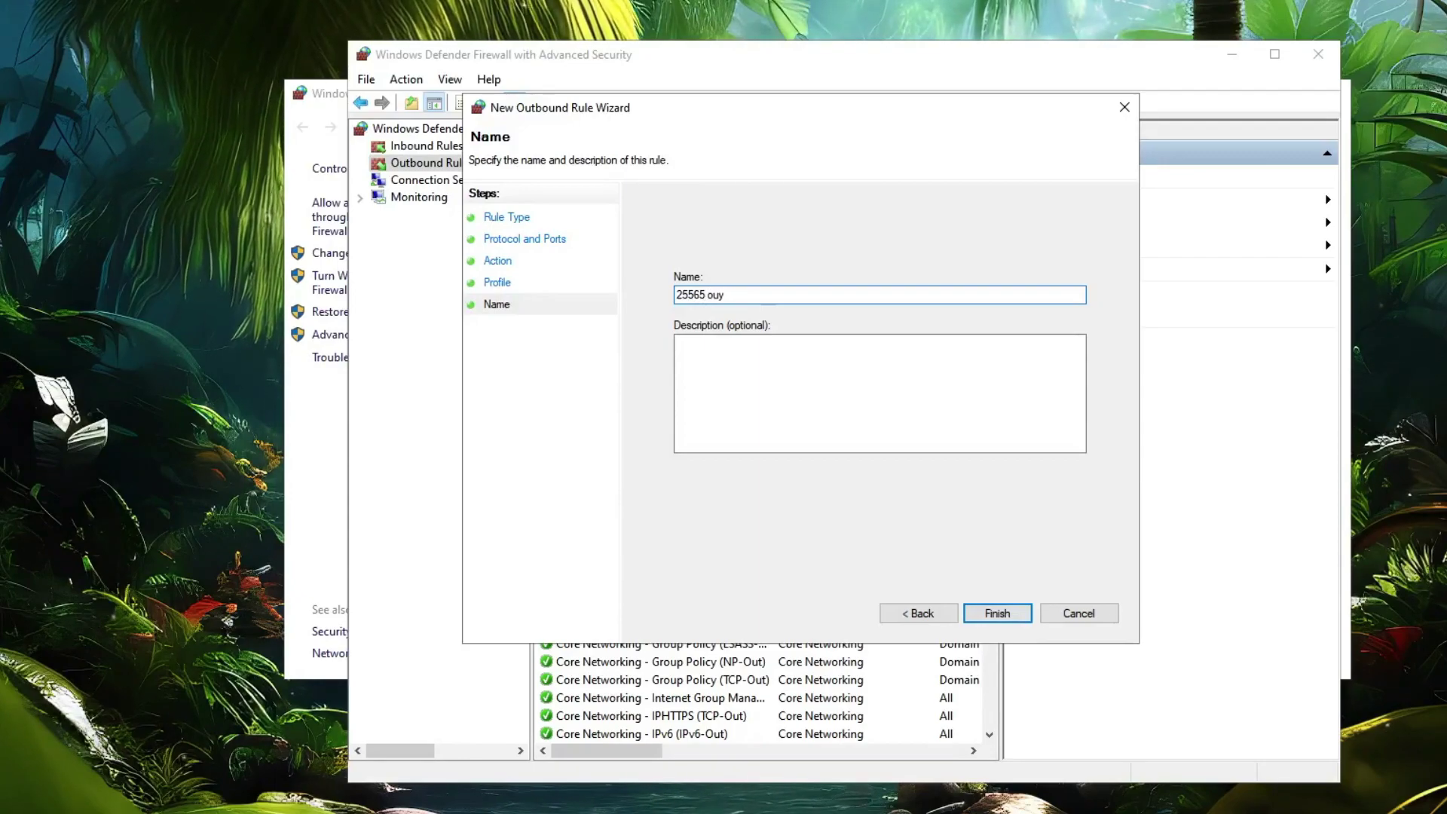
key(BackSpace)
text(t)
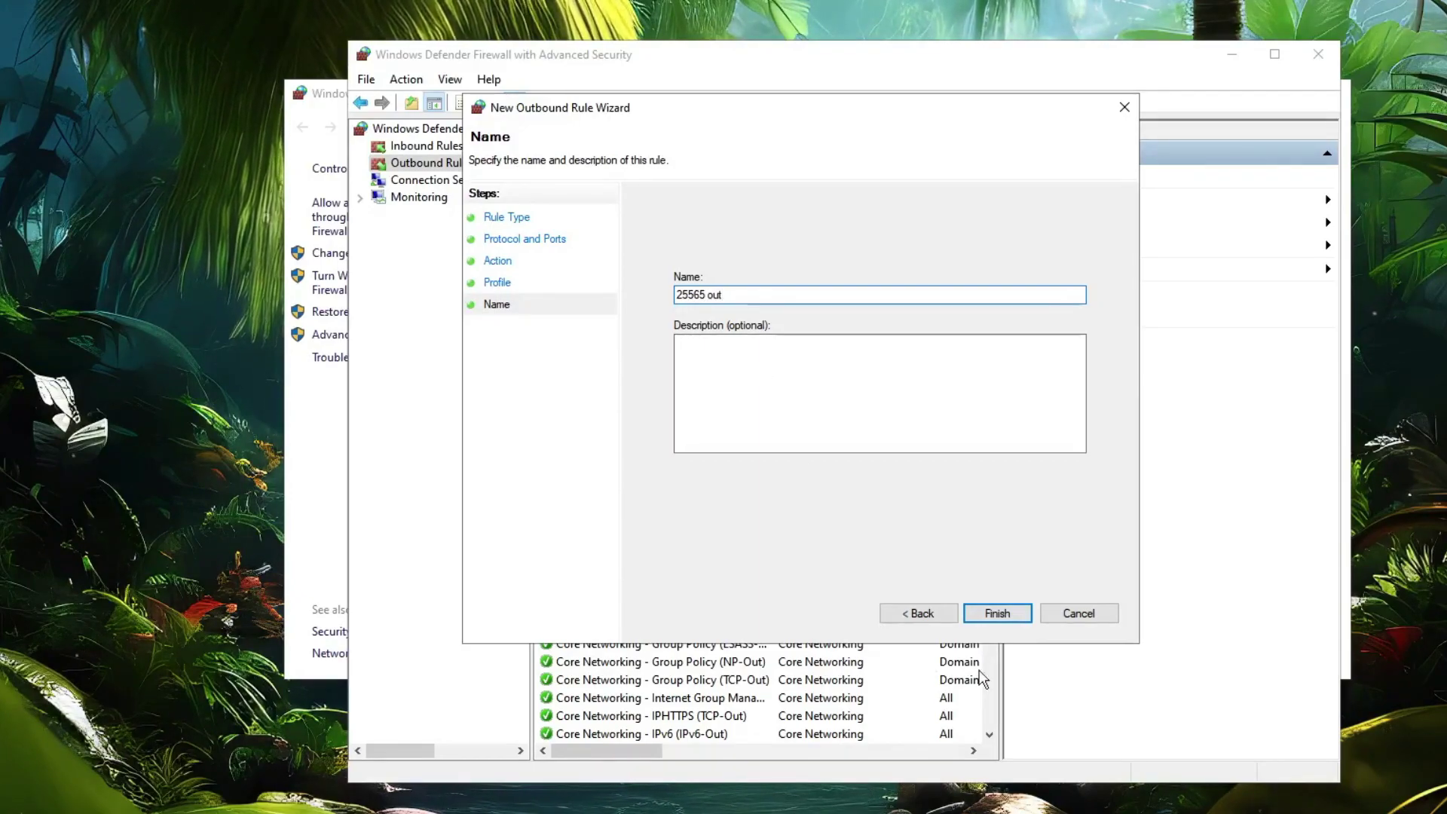
click(996, 613)
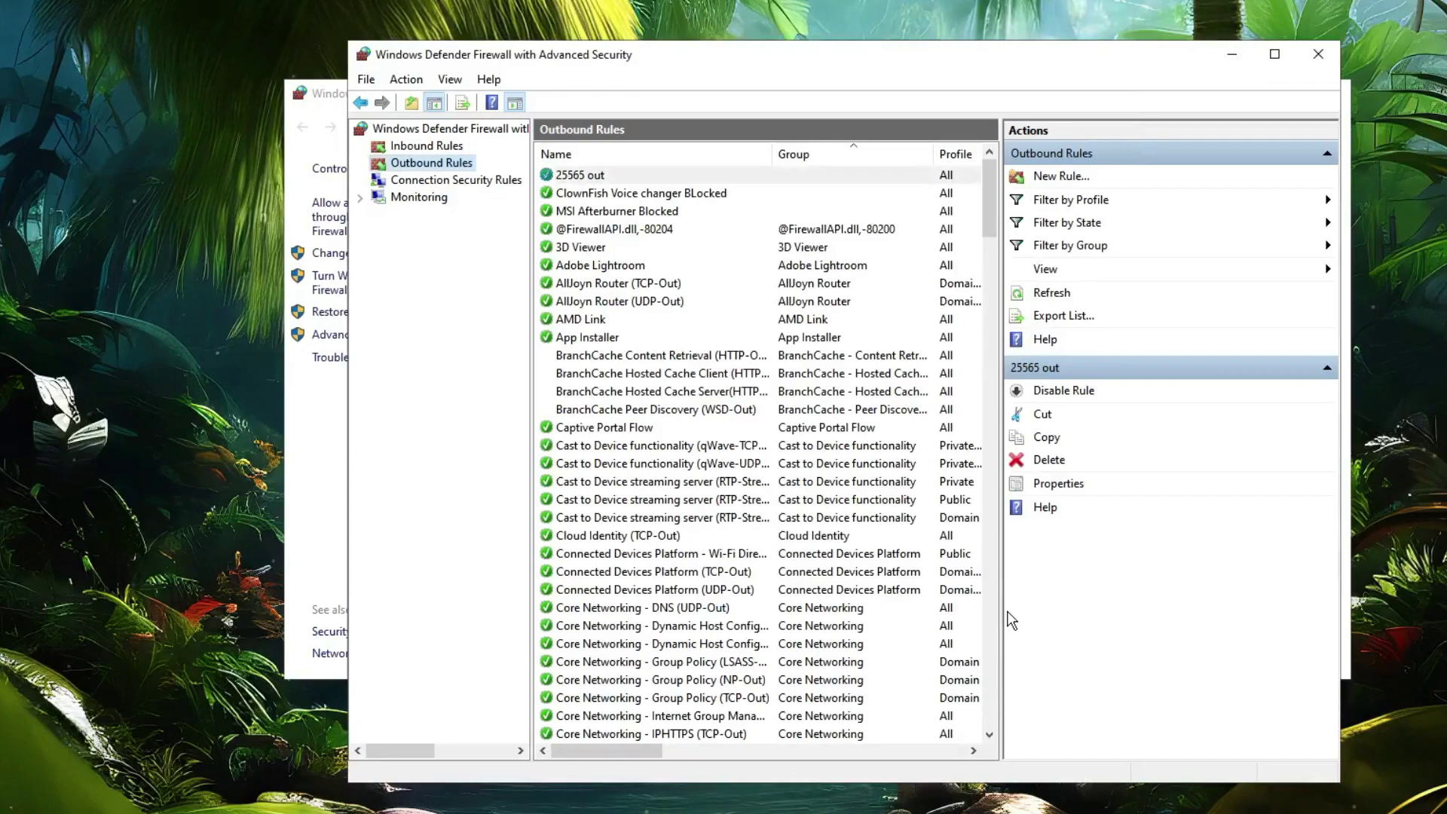
Close both firewall windows and launch Command Prompt as administrator.
click(1314, 63)
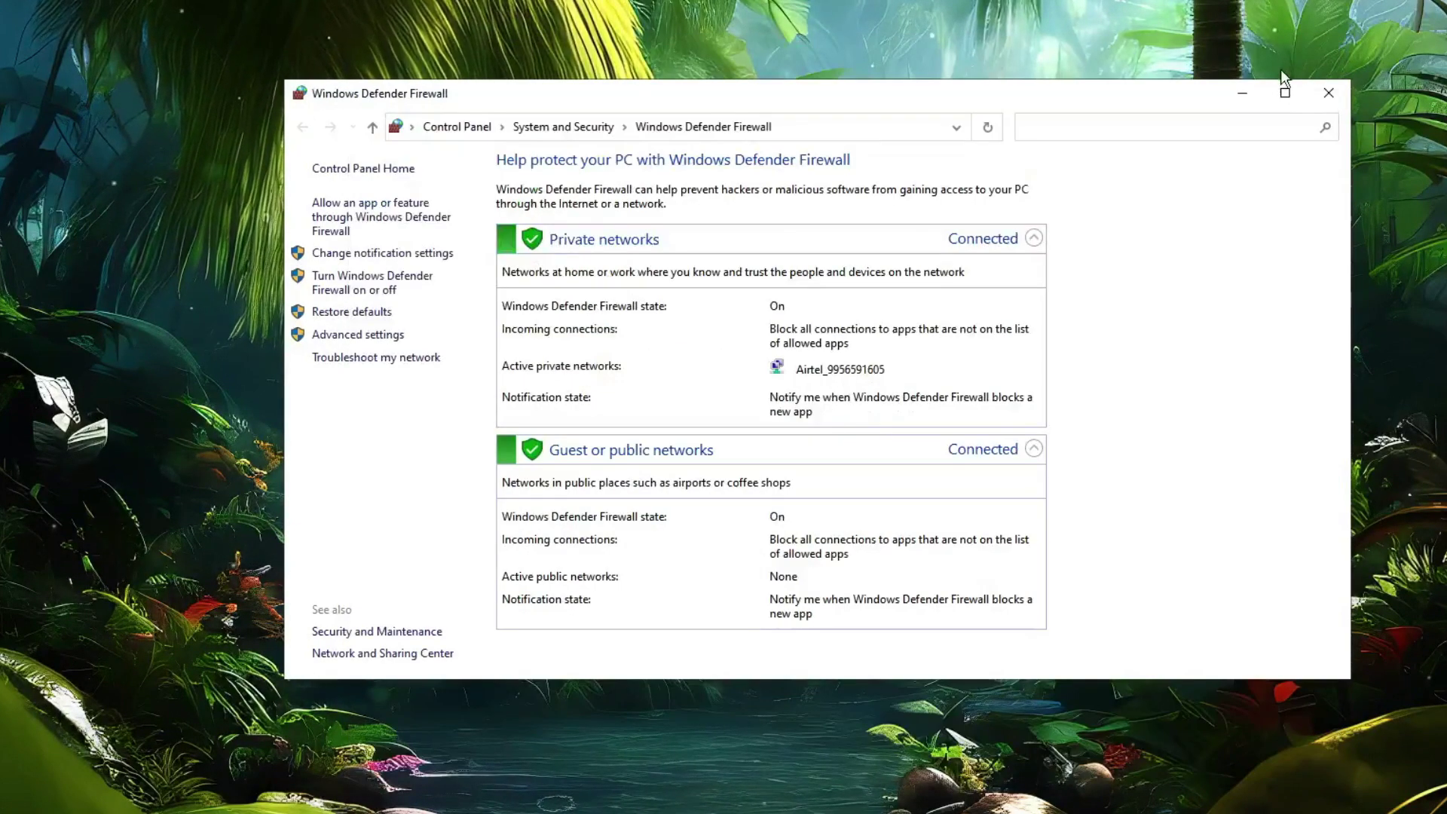
click(1326, 93)
click(113, 792)
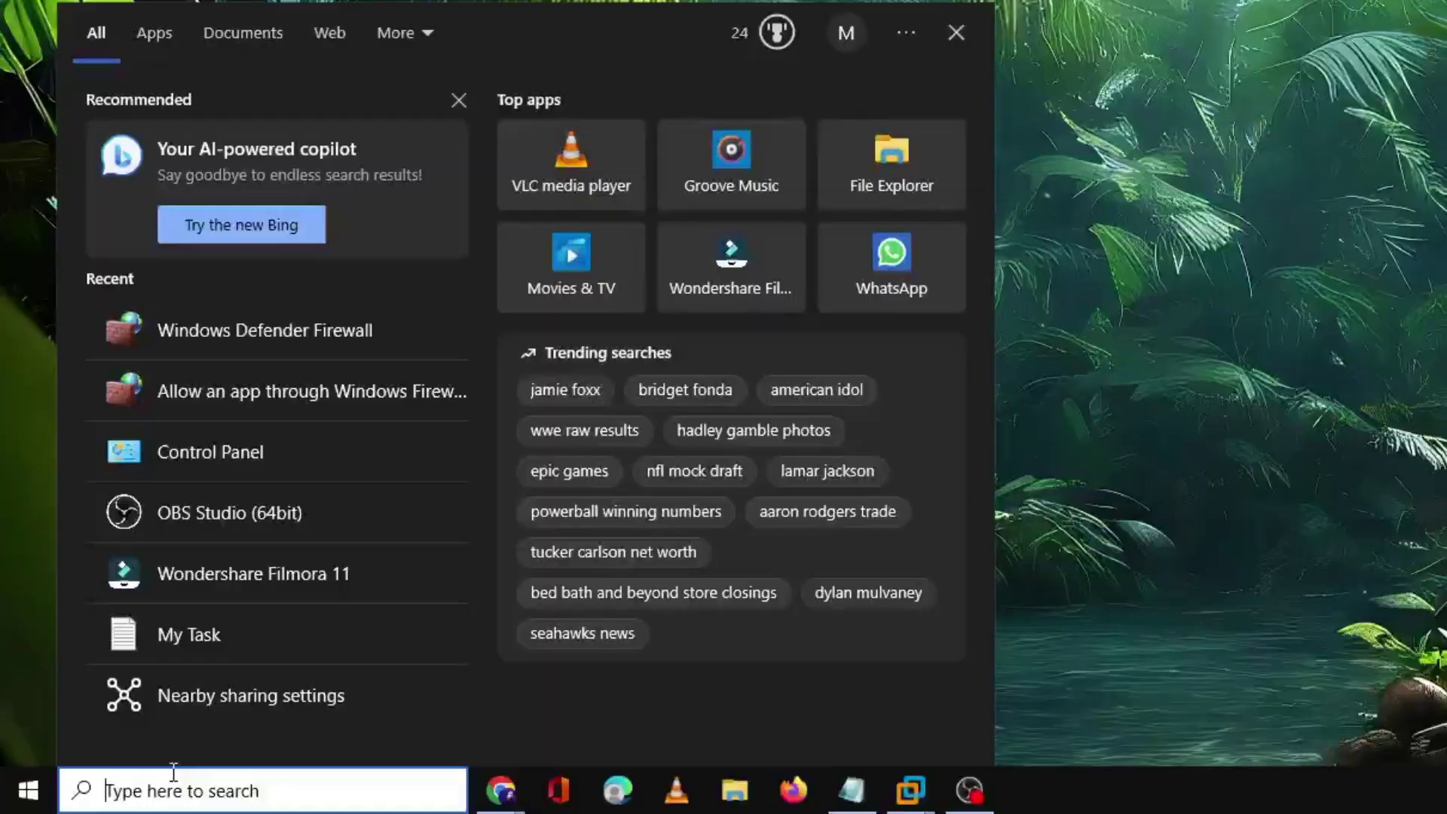
text(cmd)
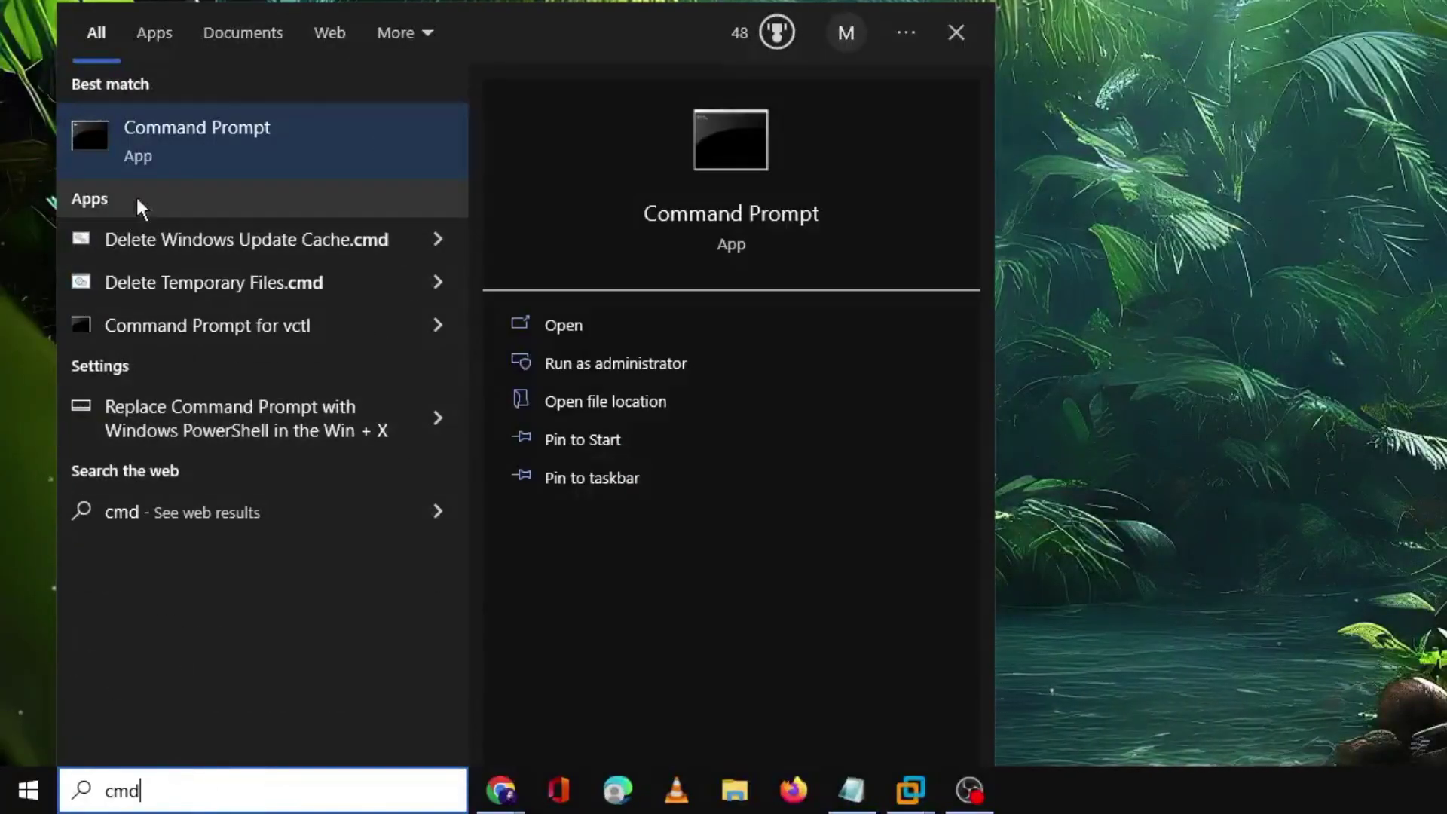
right_click(229, 136)
click(311, 161)
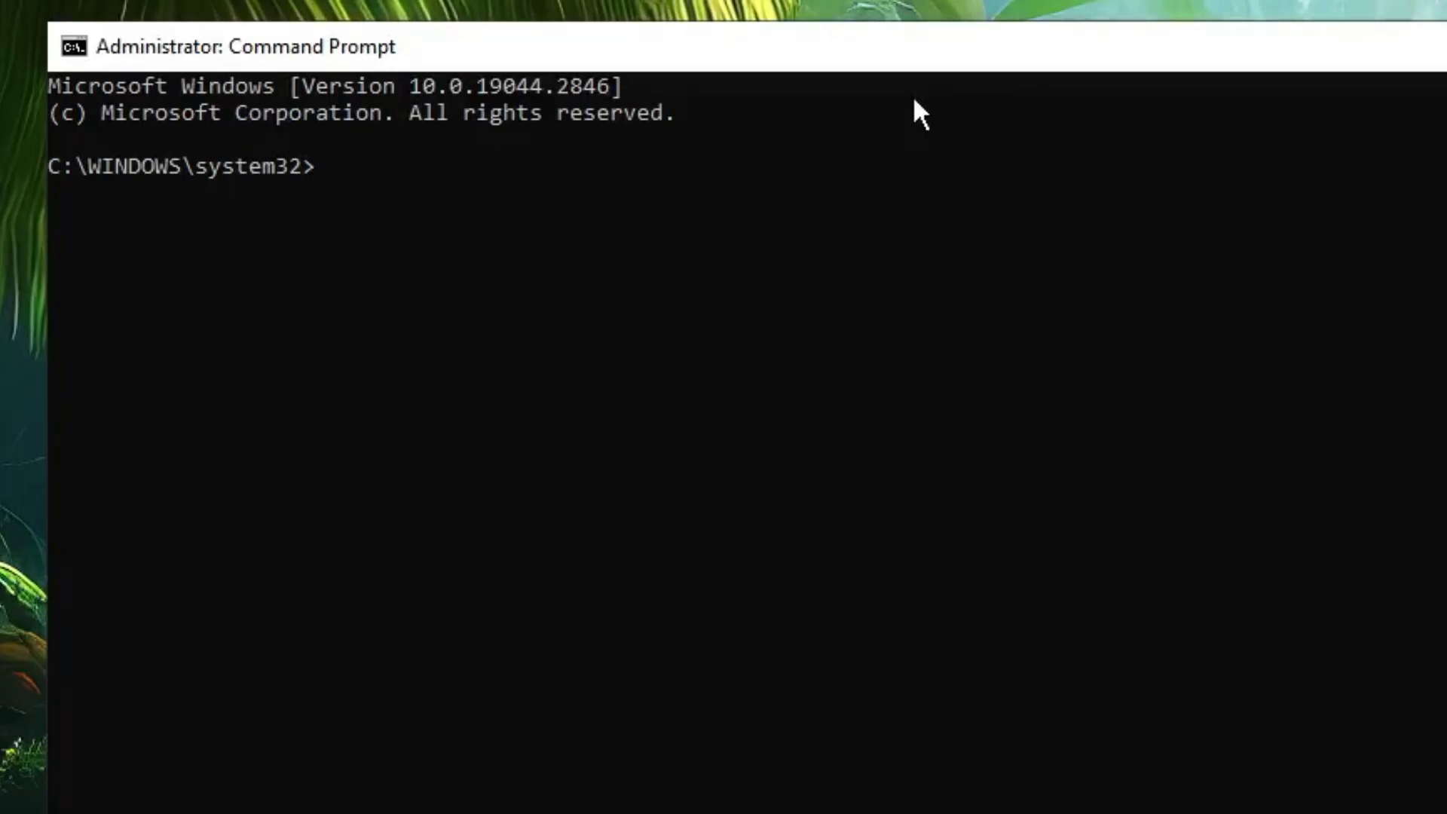
Run ipconfig /flushdns, netsh winsock reset and sfc /scannow in the admin Command Prompt.
text(ipconfig)
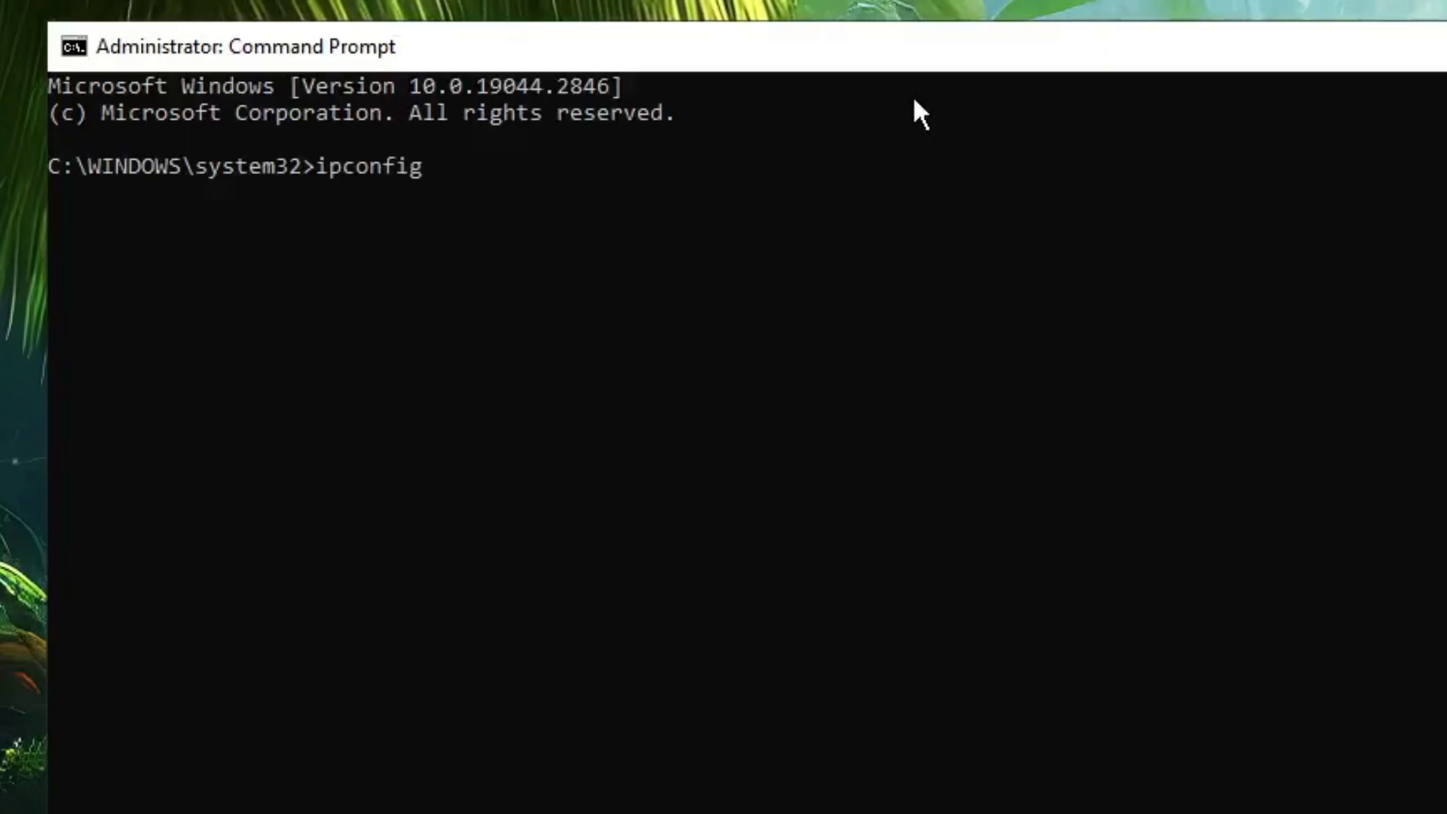
text( /flushd)
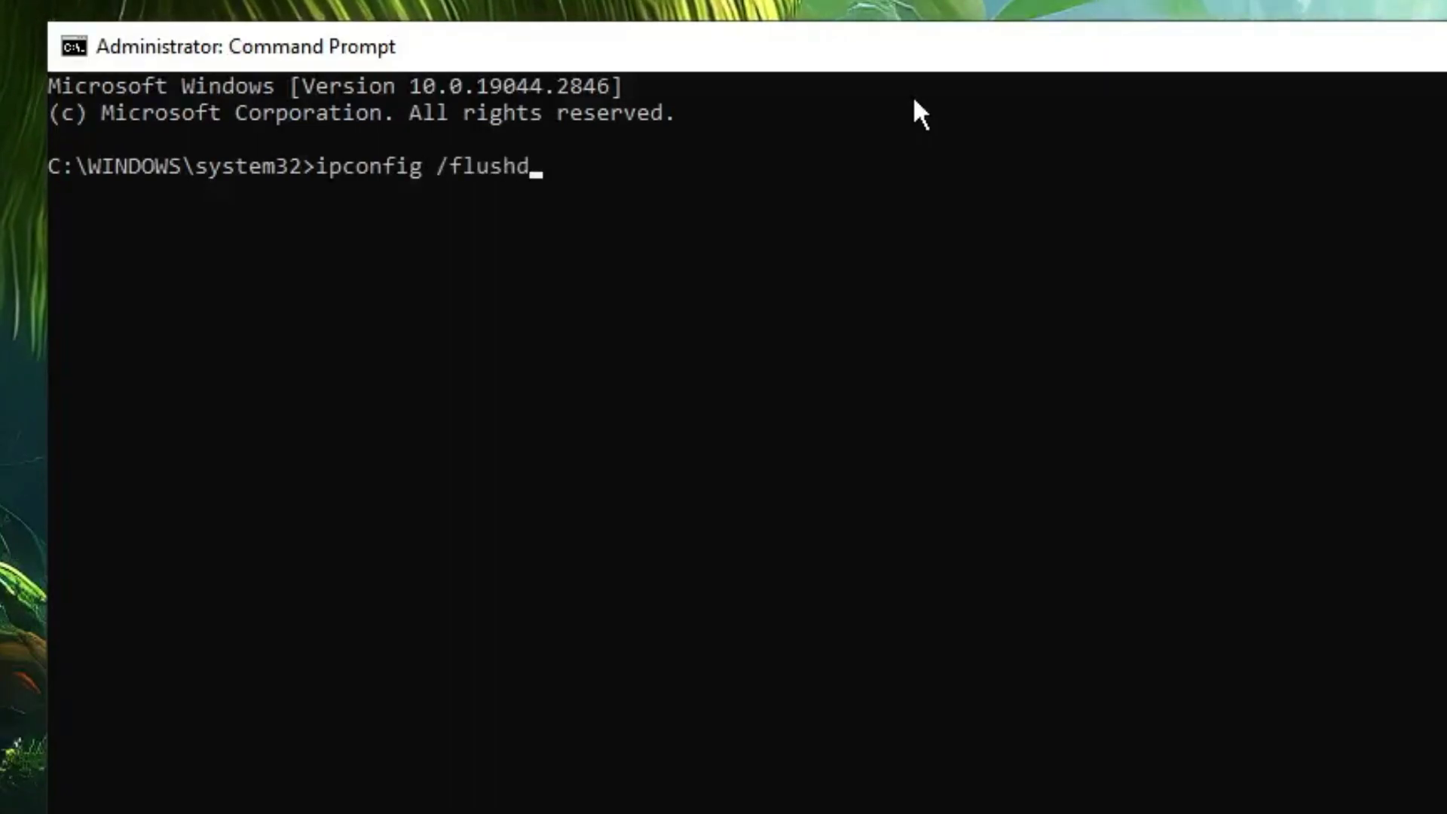
text(ns)
key(Return)
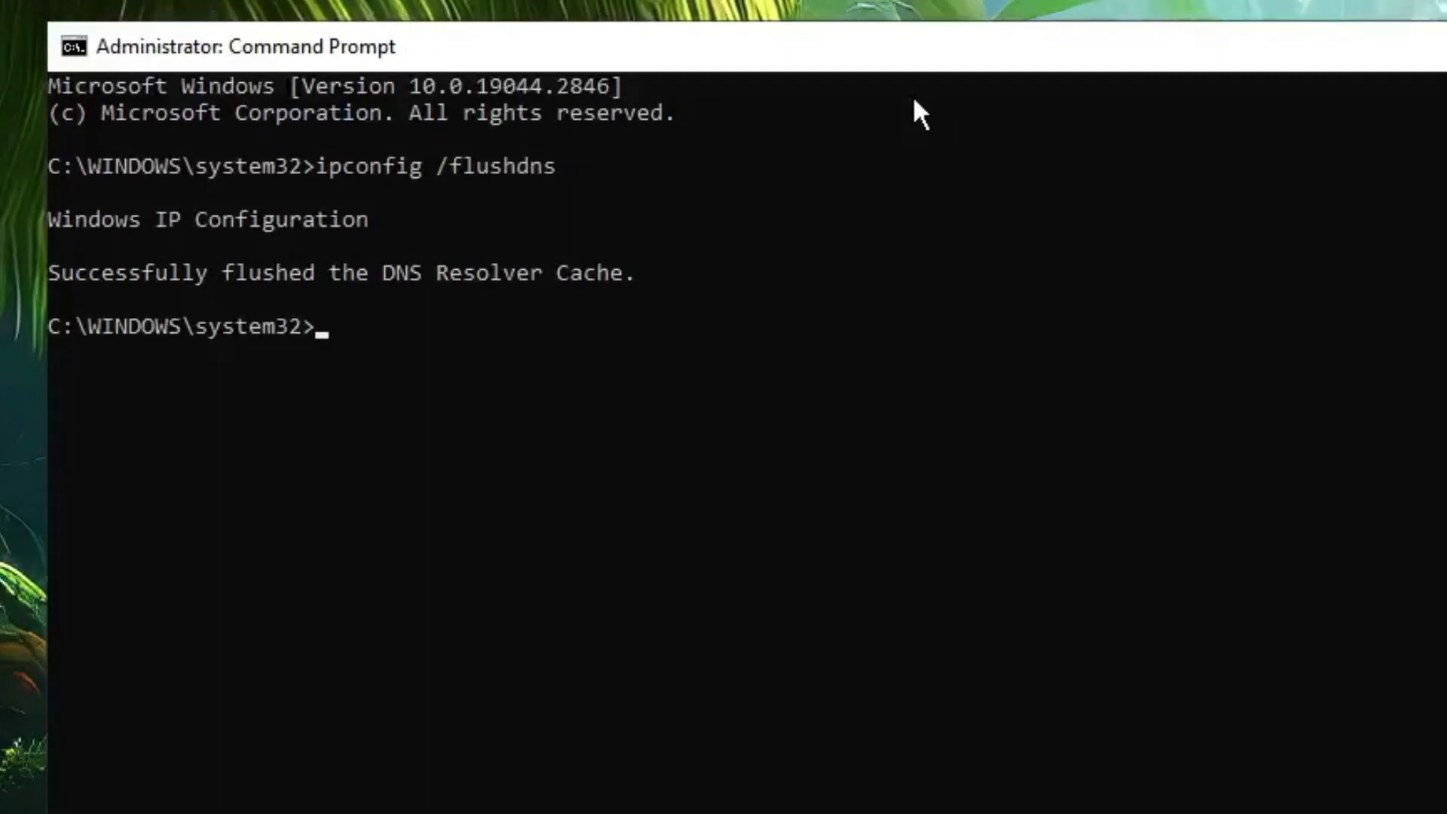
text(netsh)
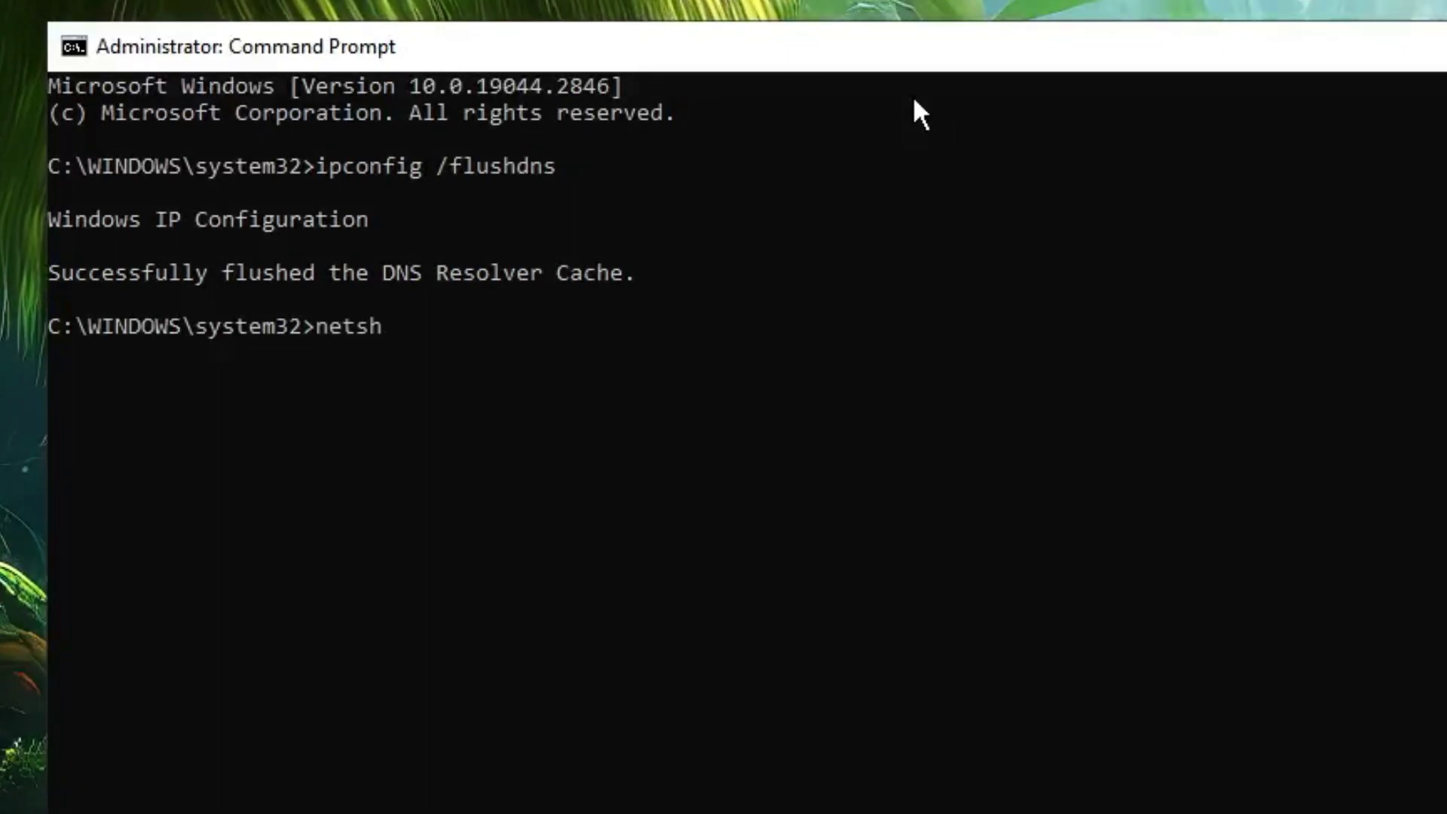
text( winsock )
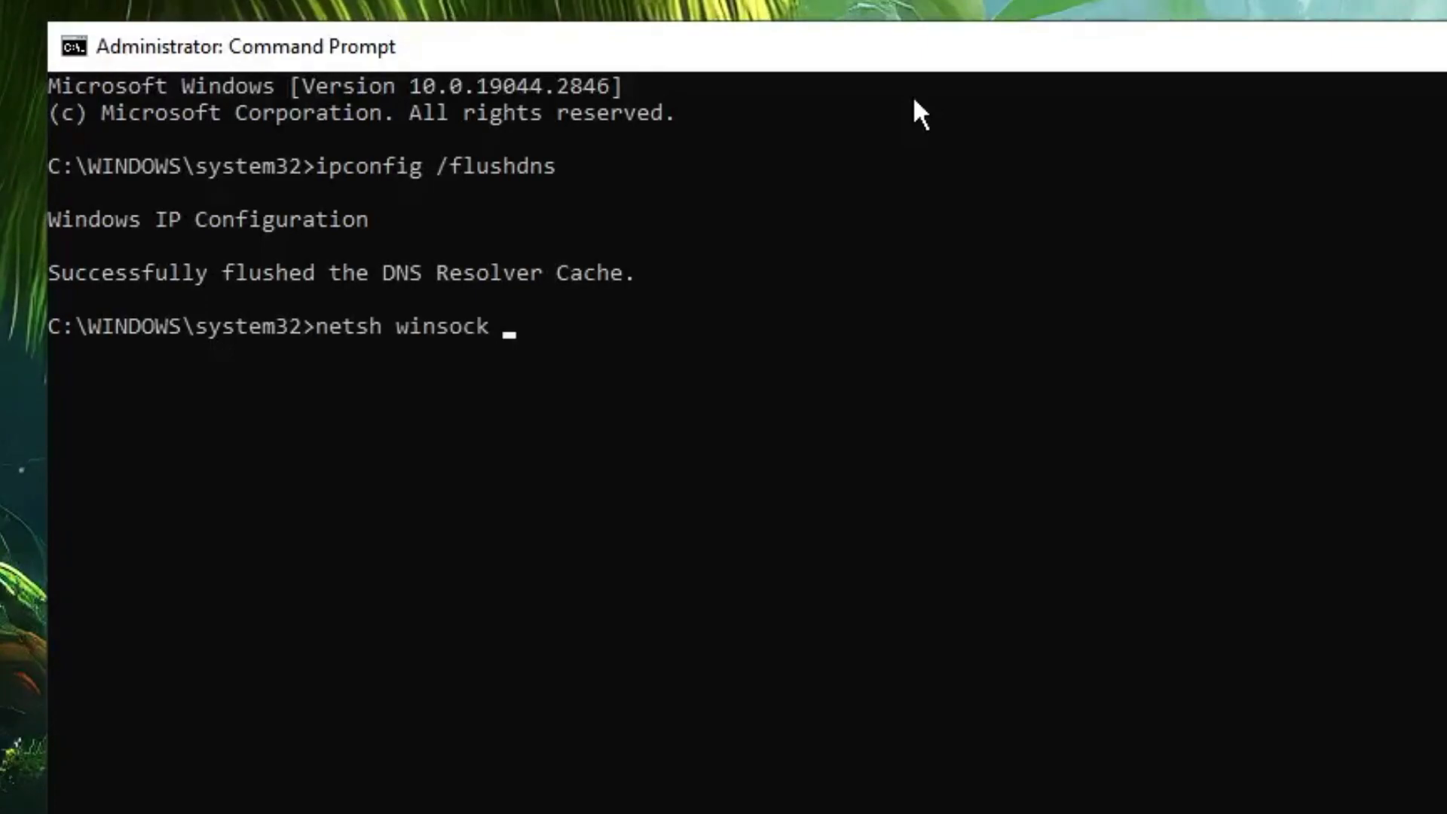
text(reset)
key(Return)
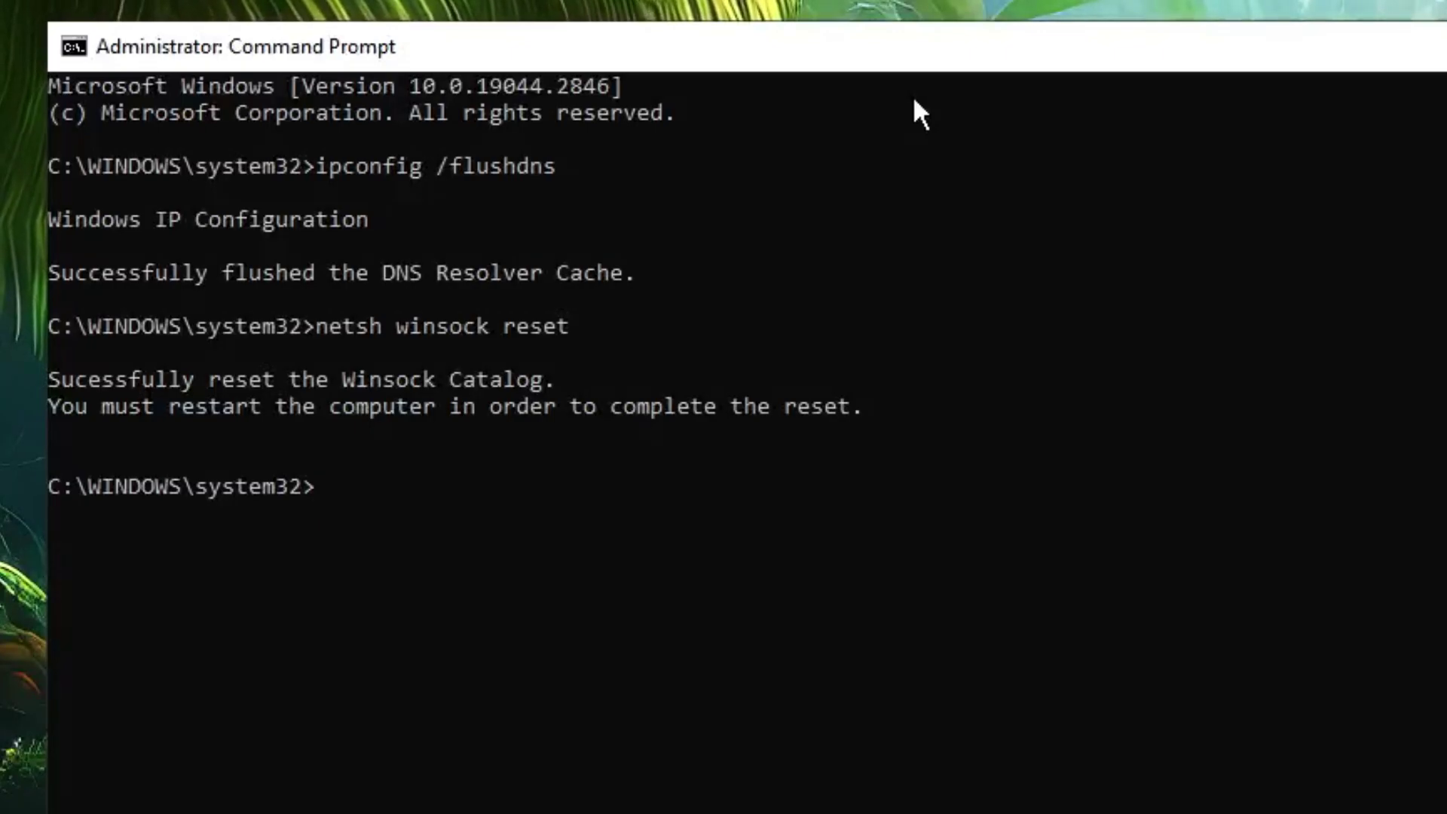
text(sfc /)
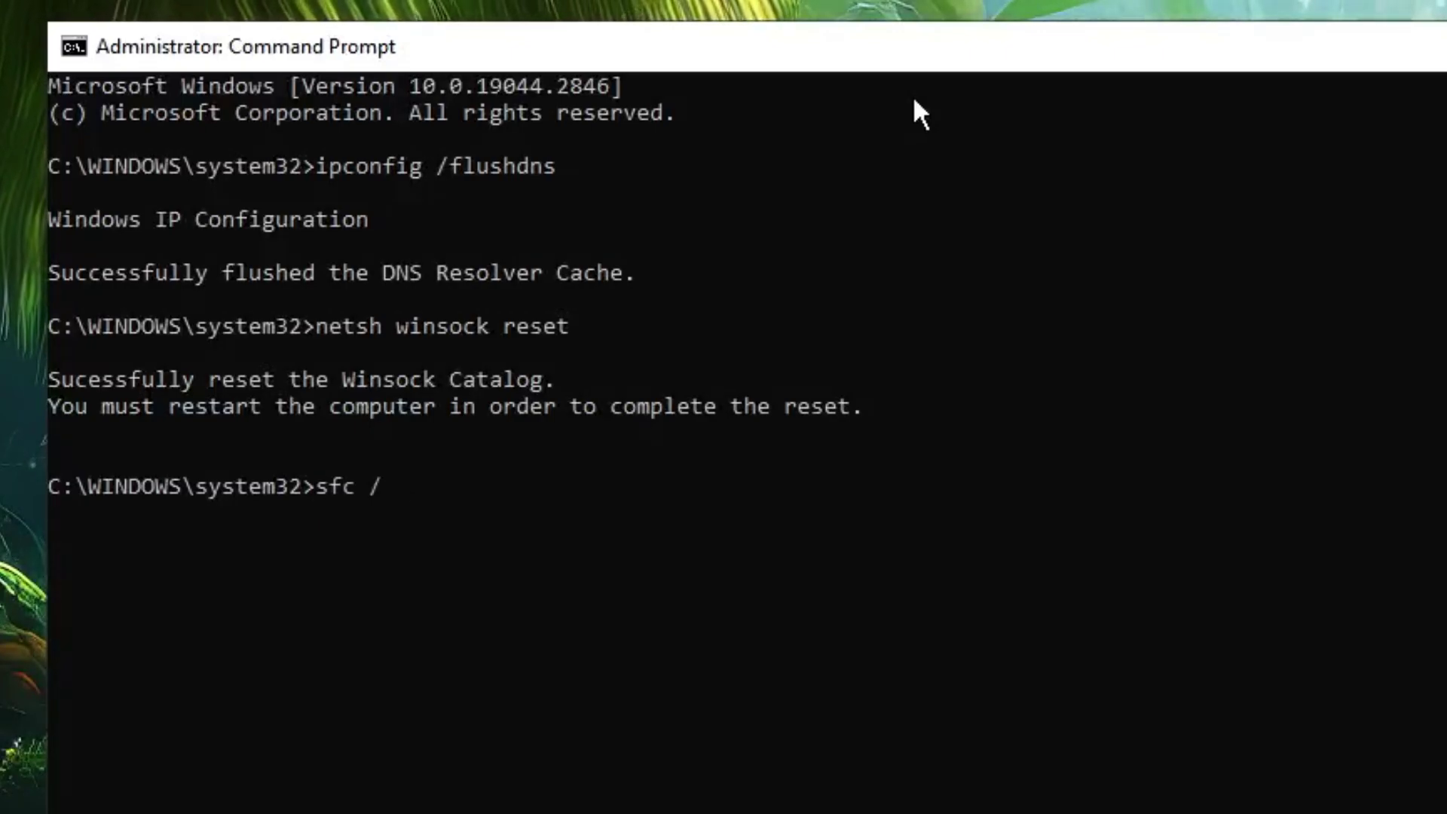
text(scannow)
key(Return)
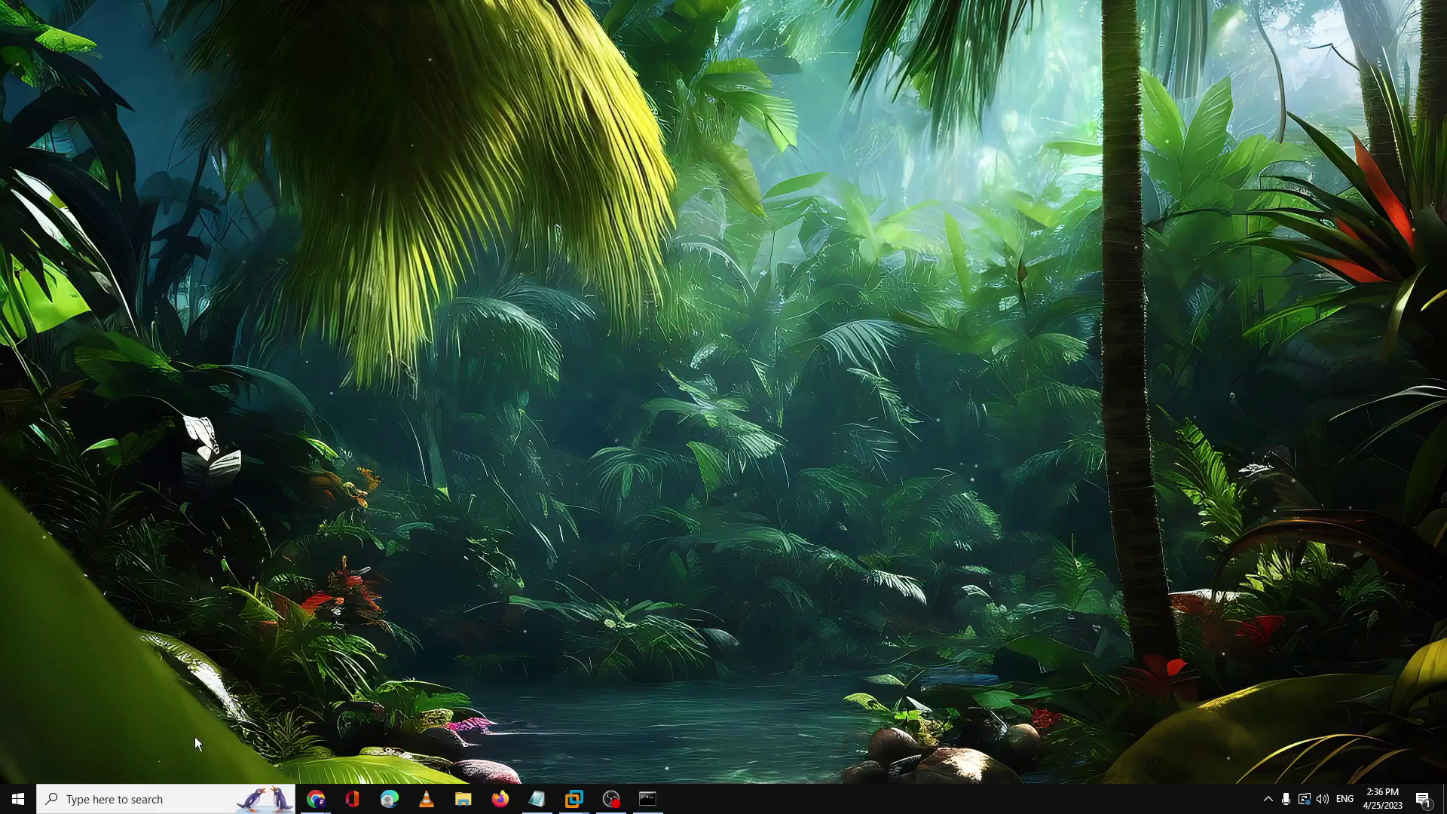
Open the Ethernet adapter's IPv4 properties from Network Connections (ncpa.cpl).
click(203, 798)
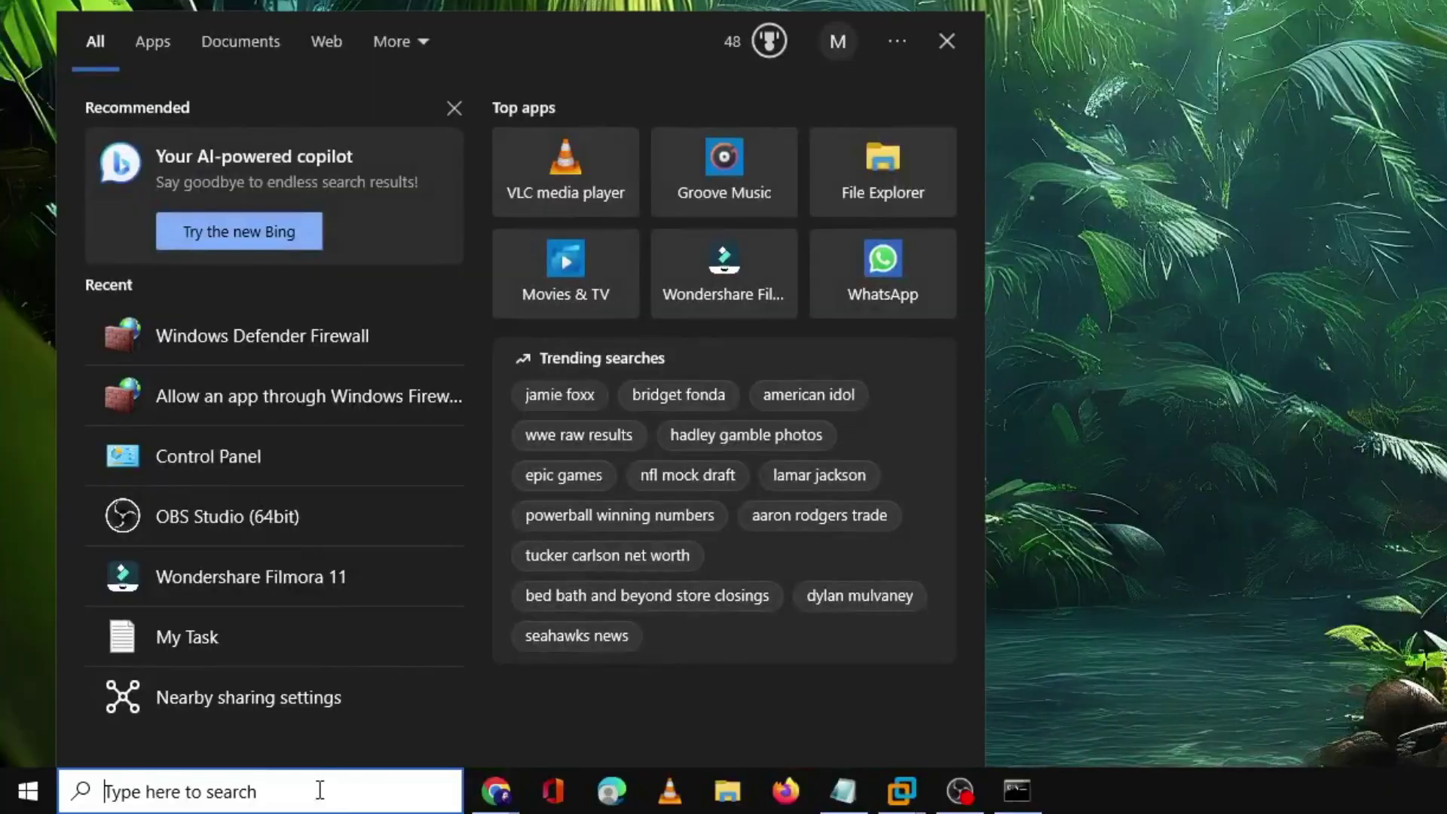
text(ncpa.cp)
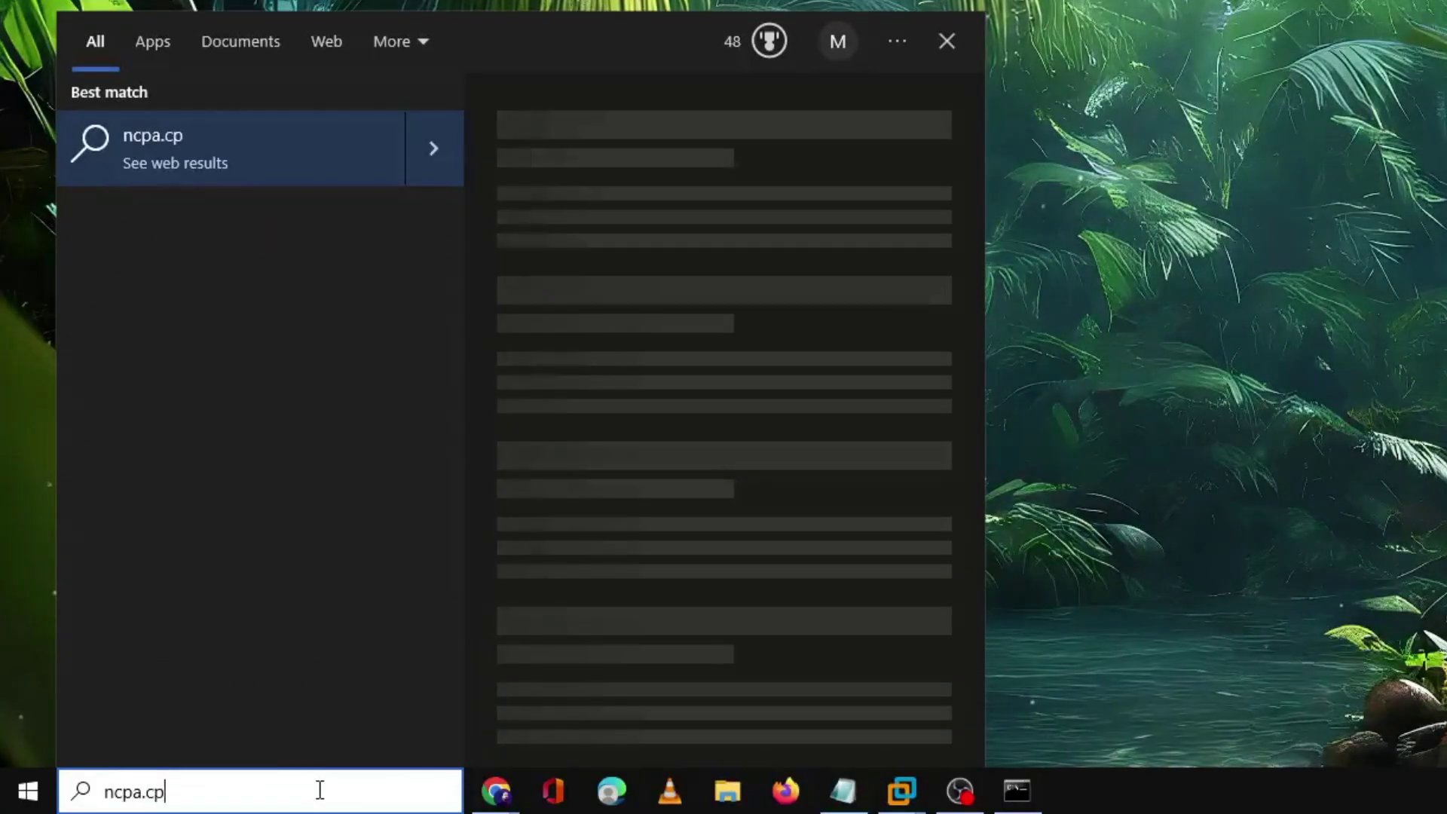
text(l)
key(Return)
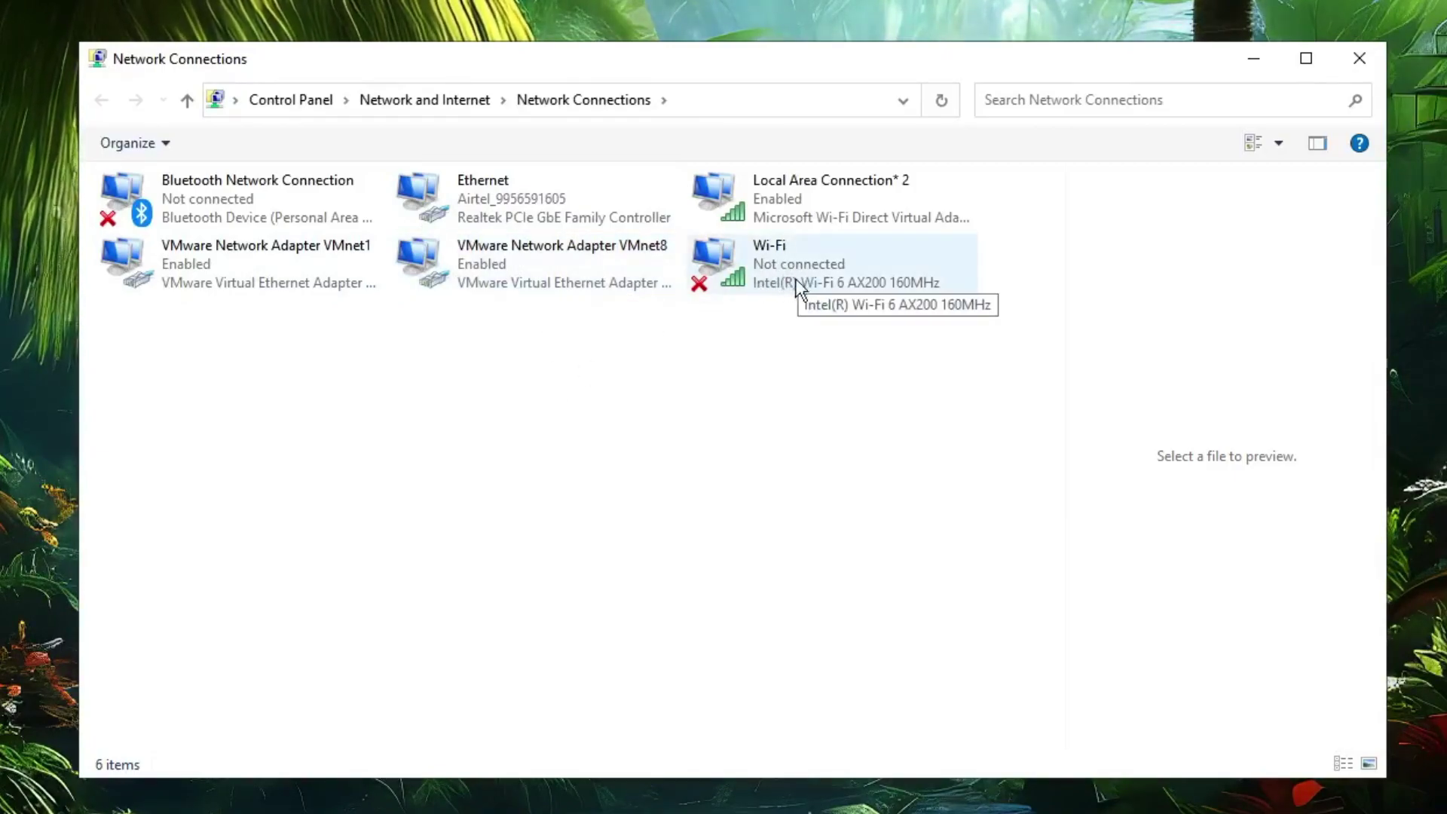
right_click(494, 193)
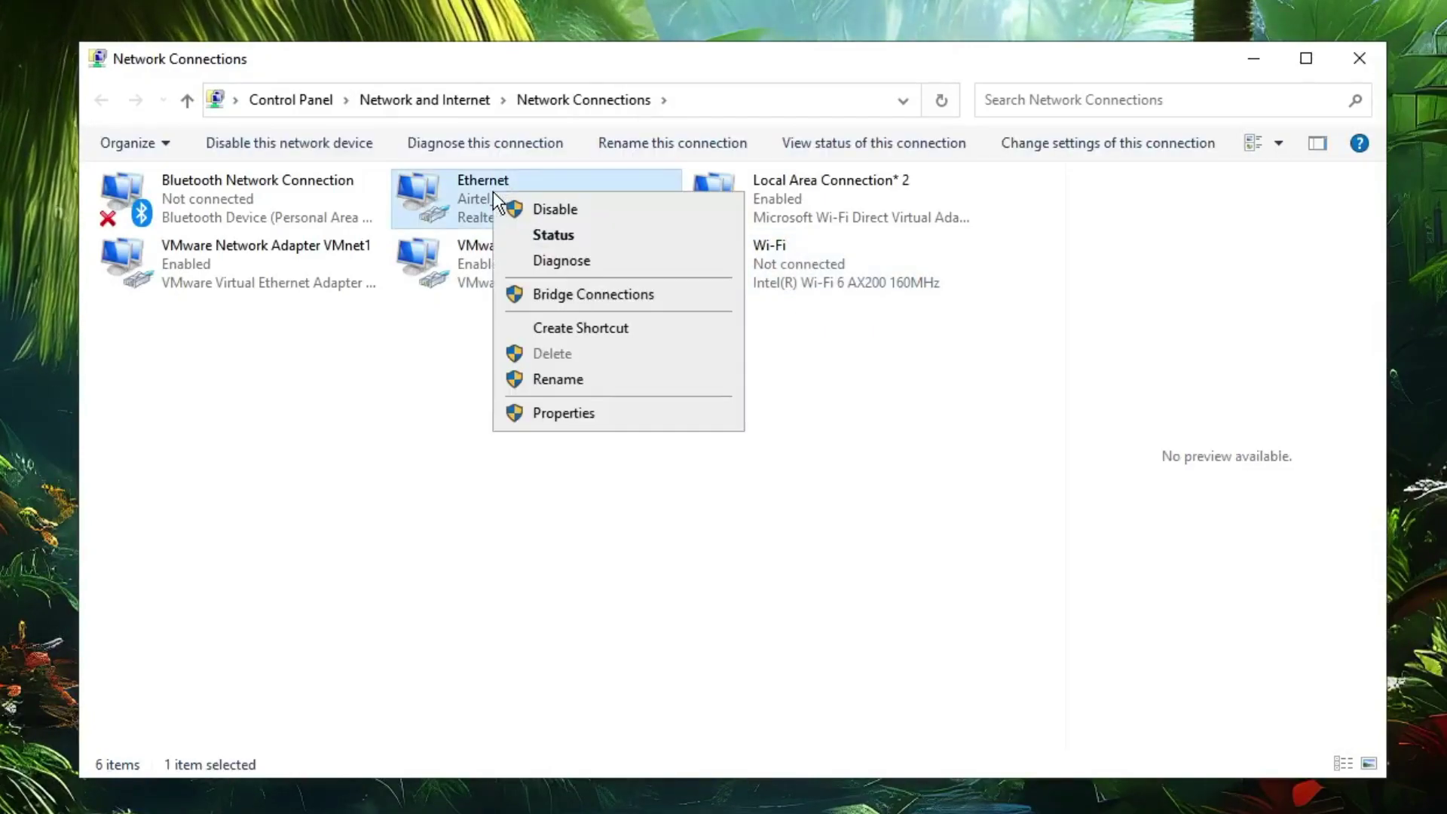
click(577, 407)
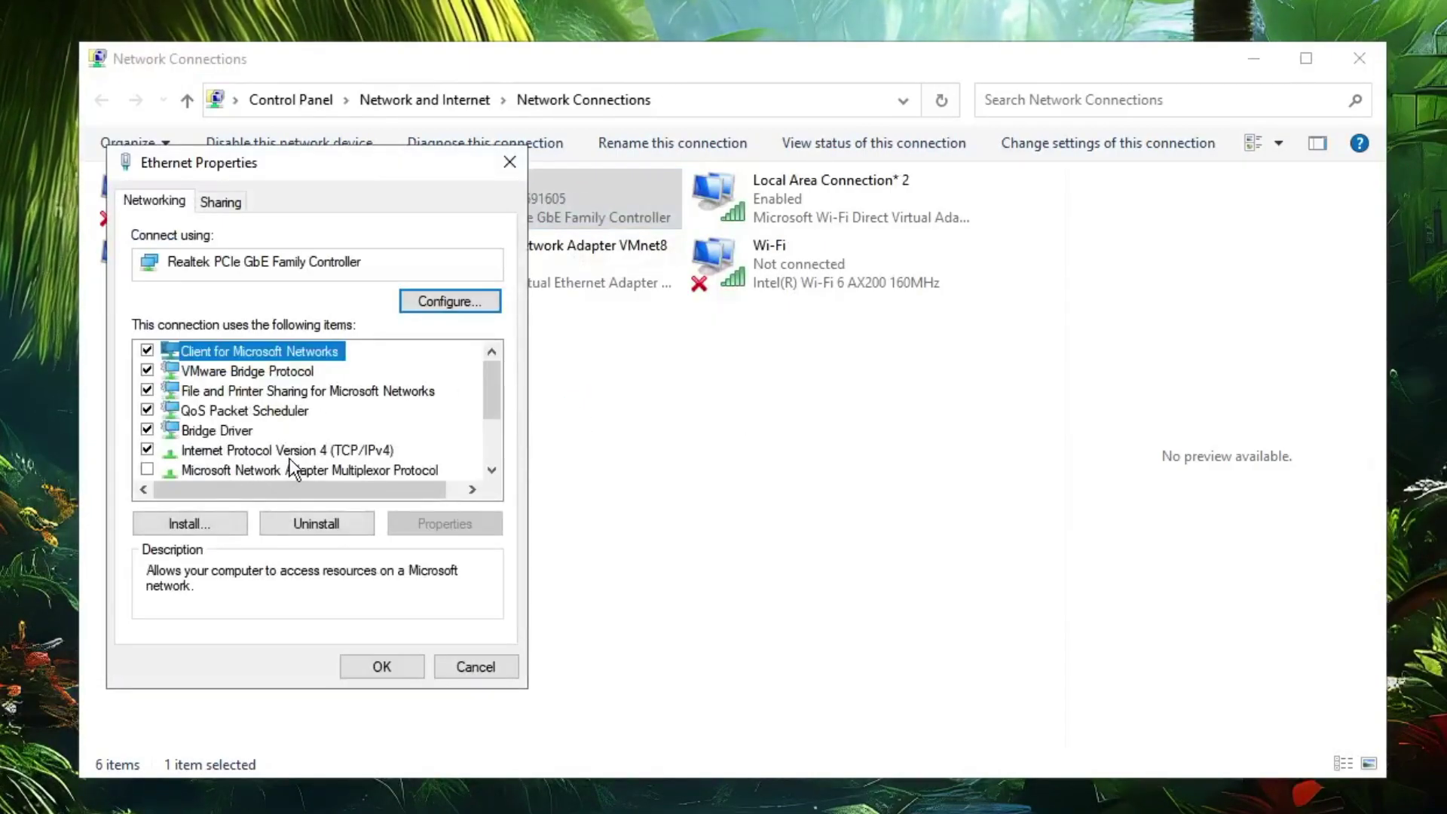
click(333, 451)
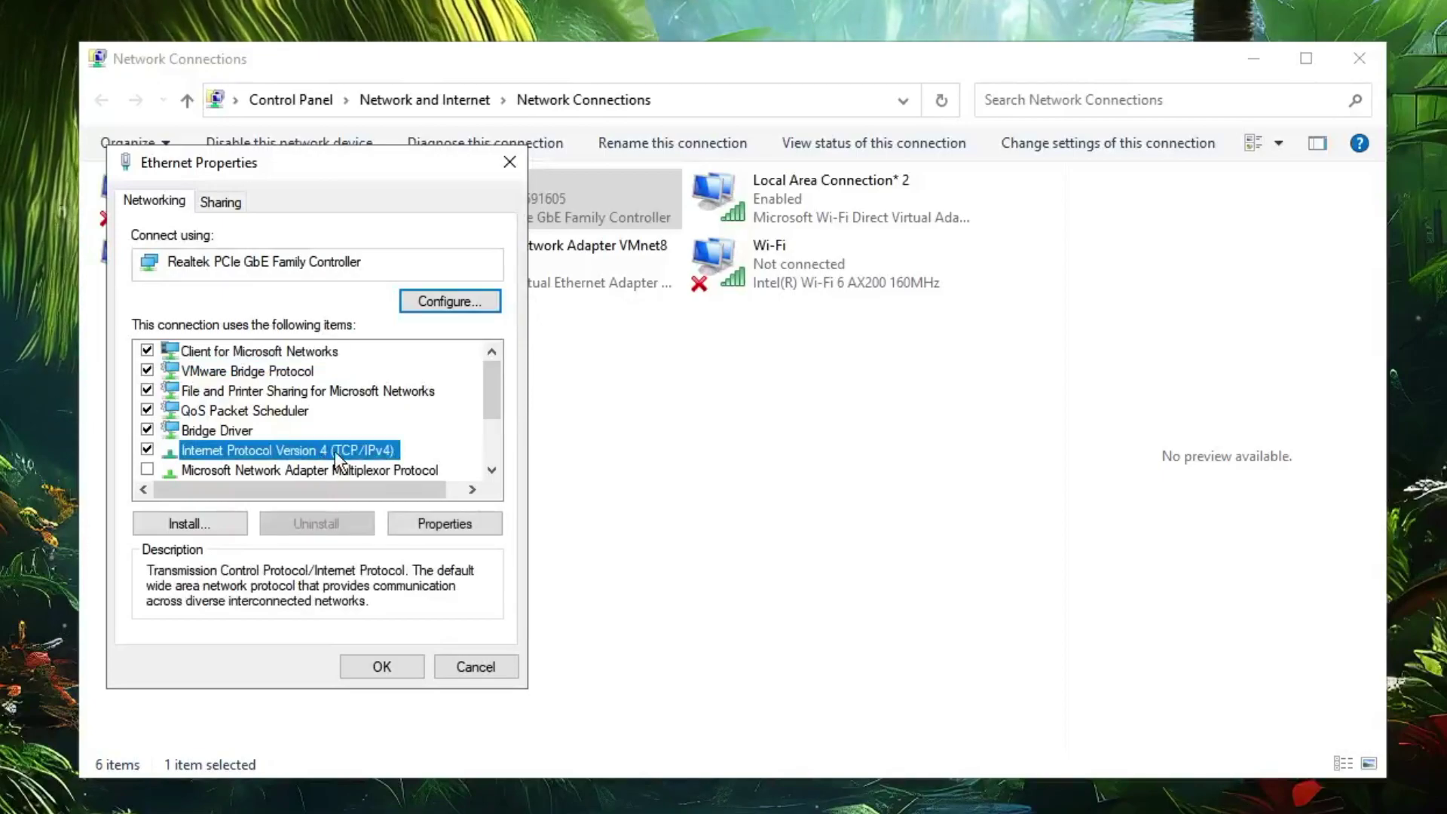
double_click(323, 451)
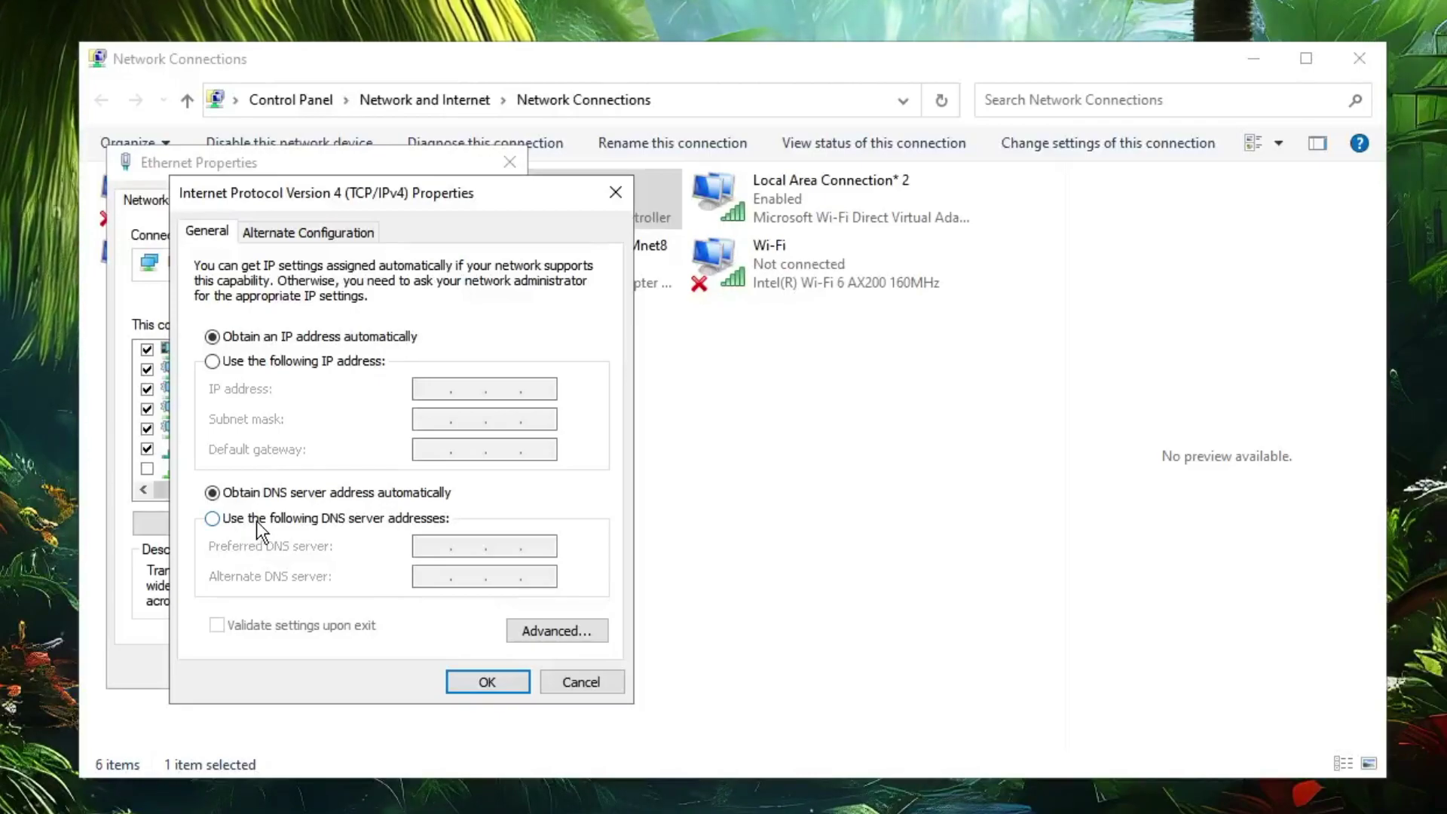
Set DNS servers to 1.1.1.1 and 1.0.0.1, save both dialogs, and close Network Connections.
click(318, 524)
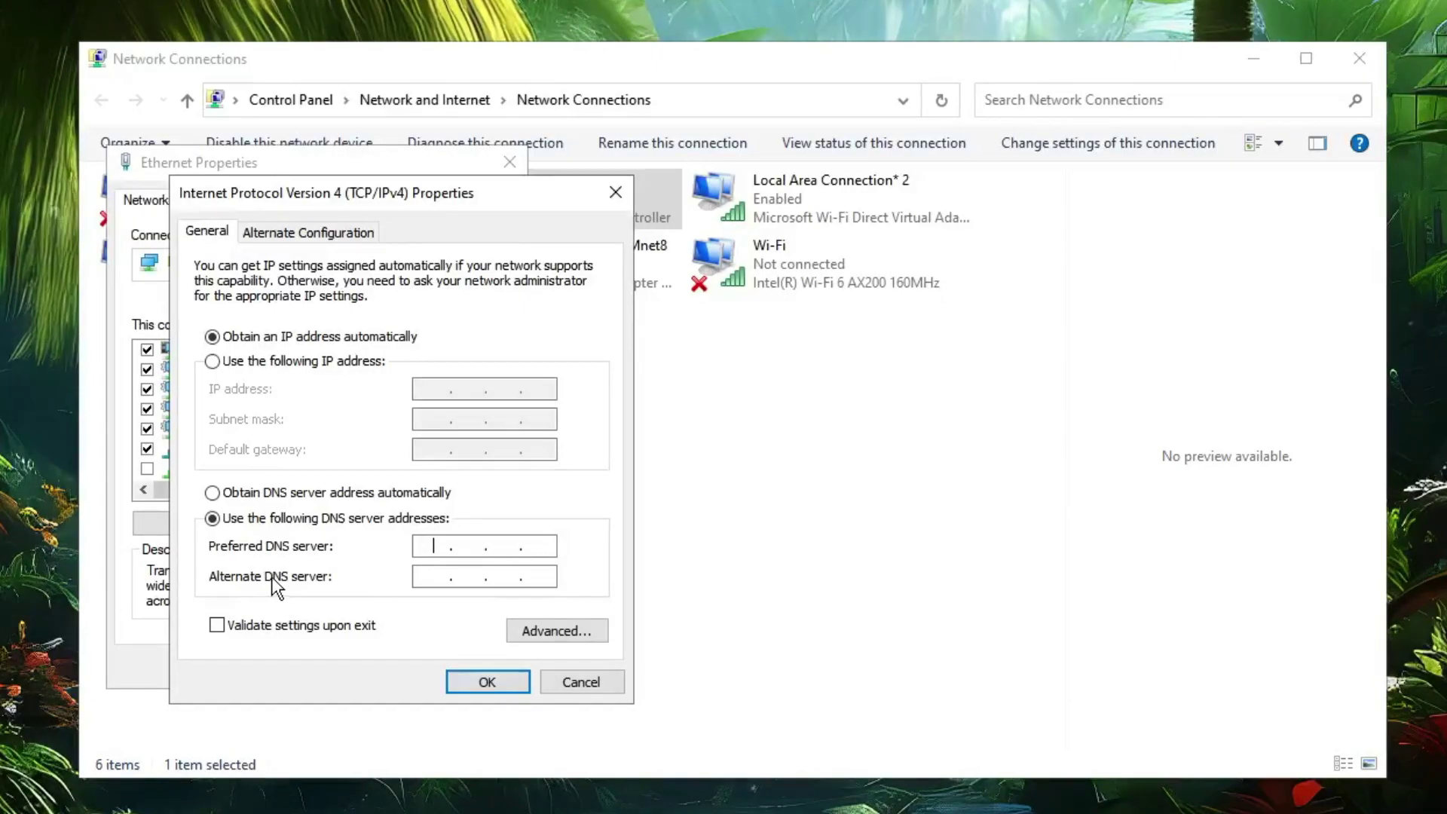
text(1.1.1.1)
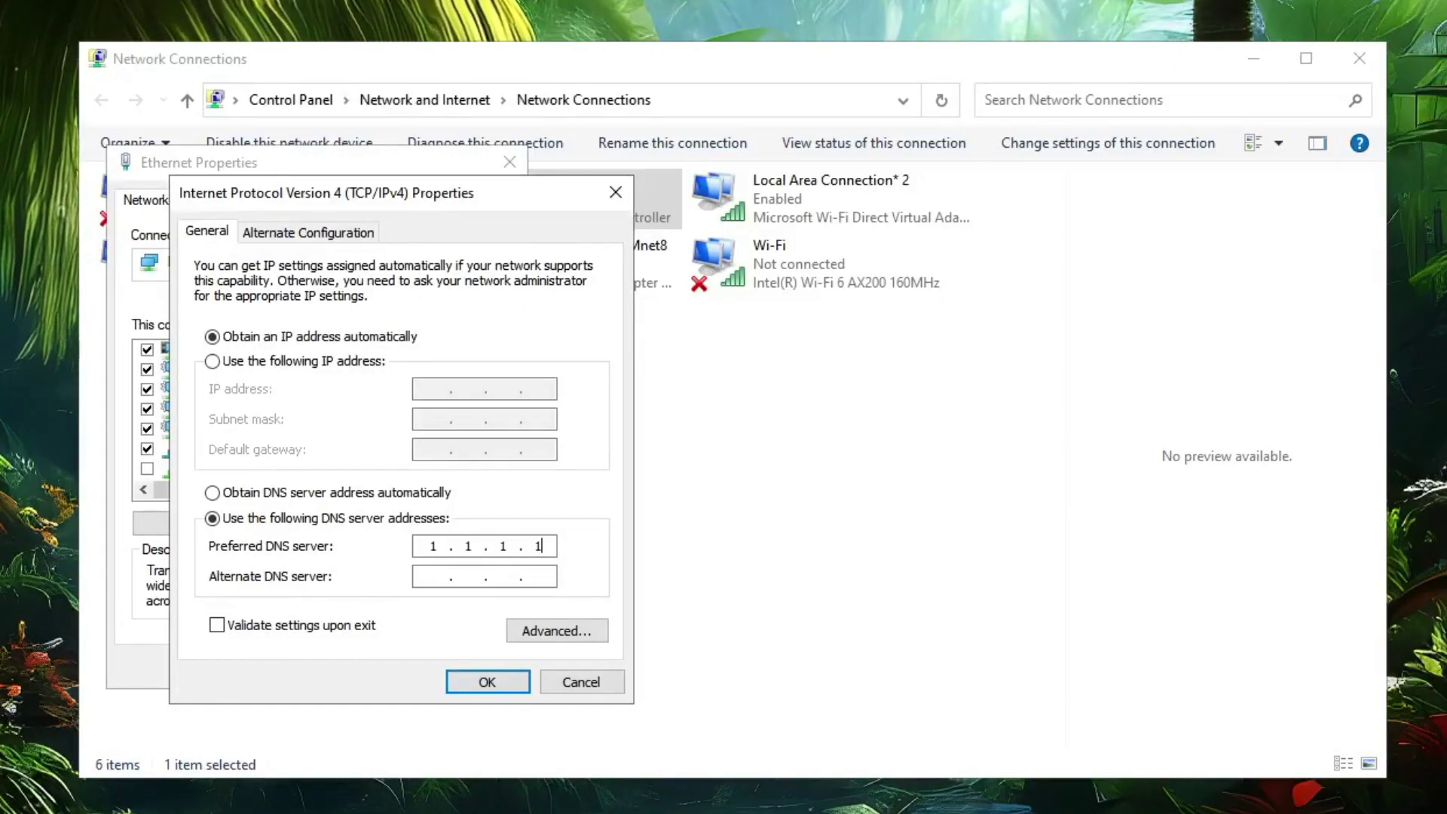
click(428, 578)
text(1.0.0)
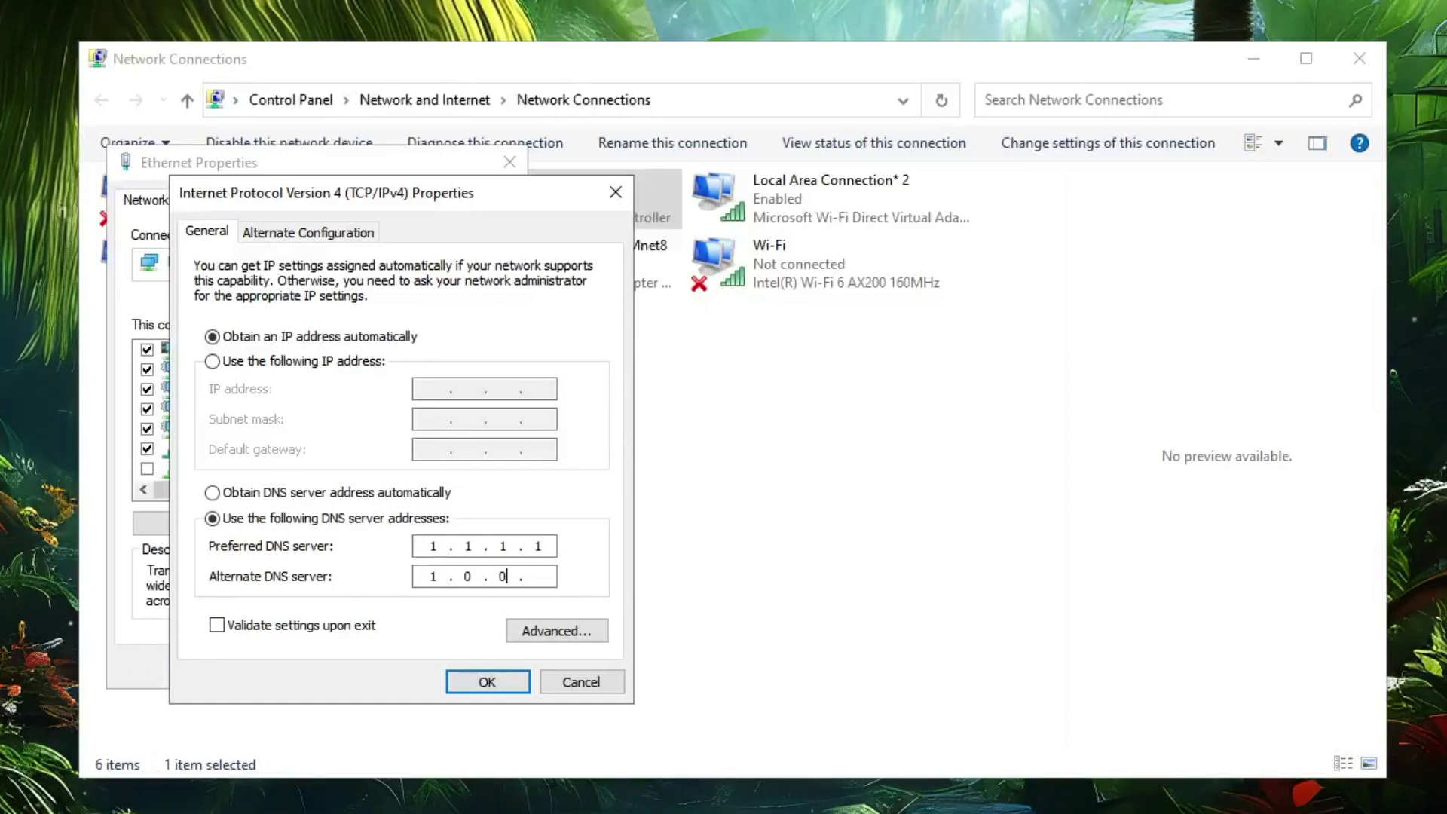
text(.1)
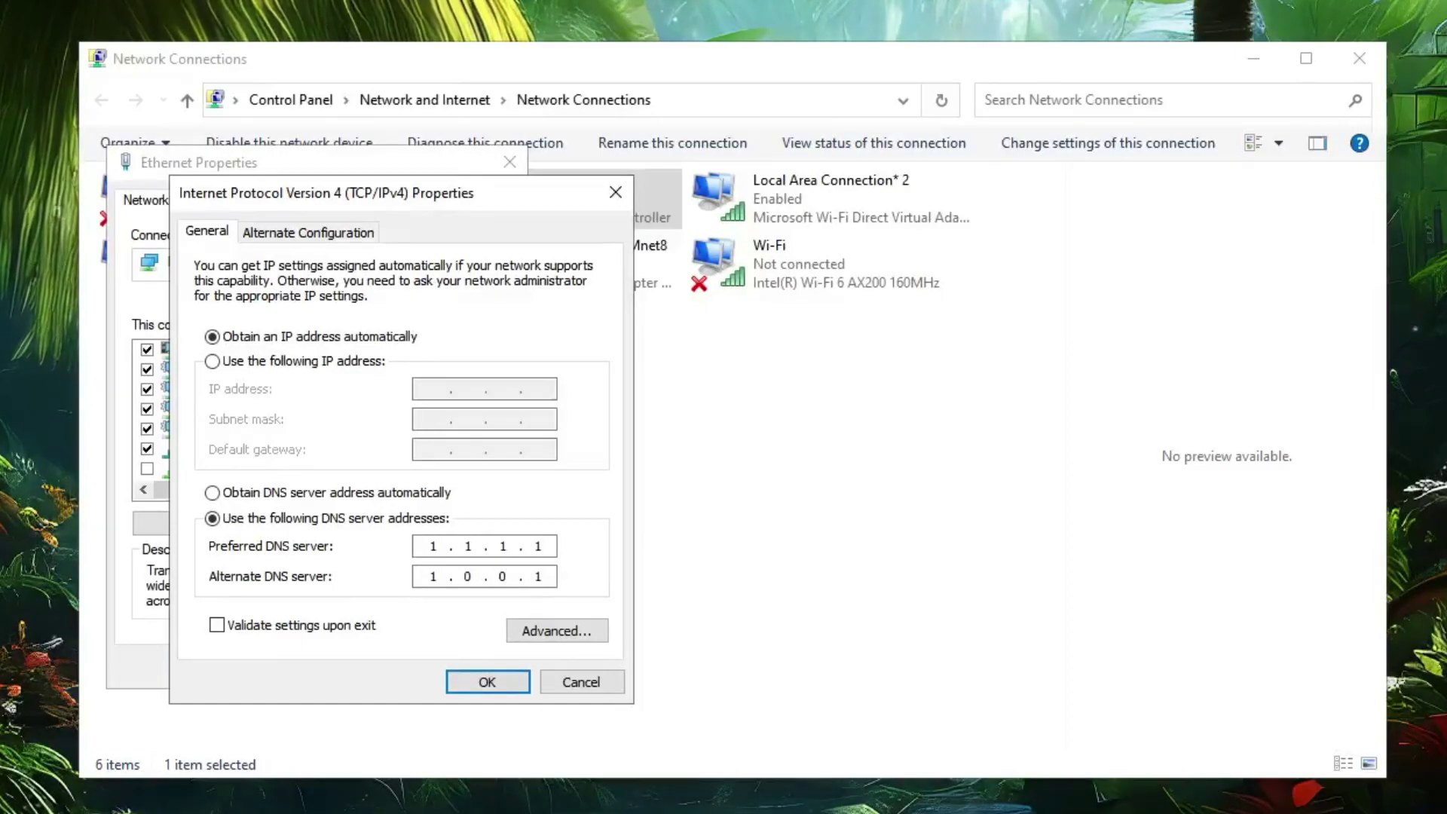
click(490, 683)
click(390, 671)
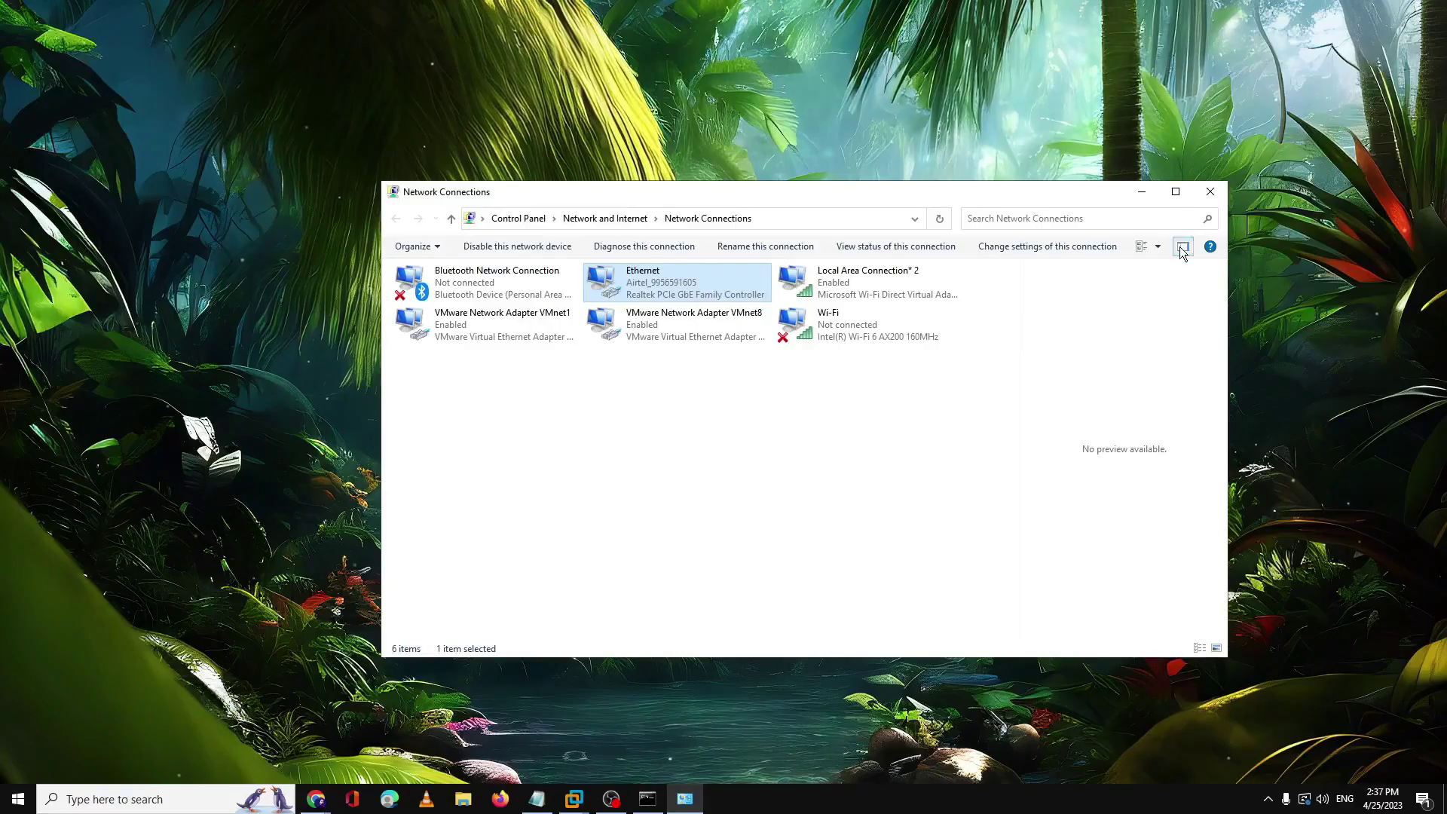
key(alt+F4)
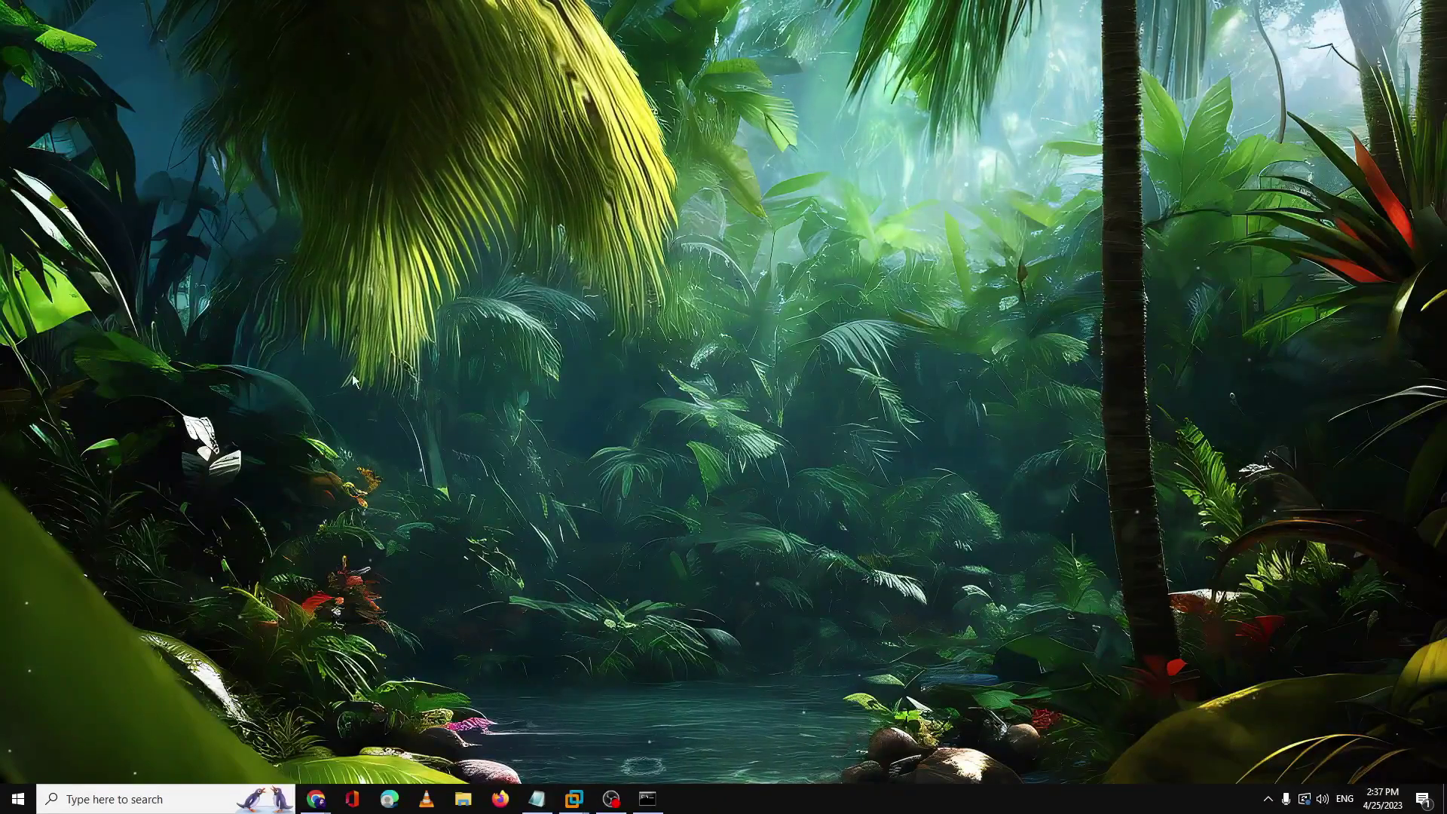
Search Windows for 'netwo' and open the Network reset settings page.
click(177, 797)
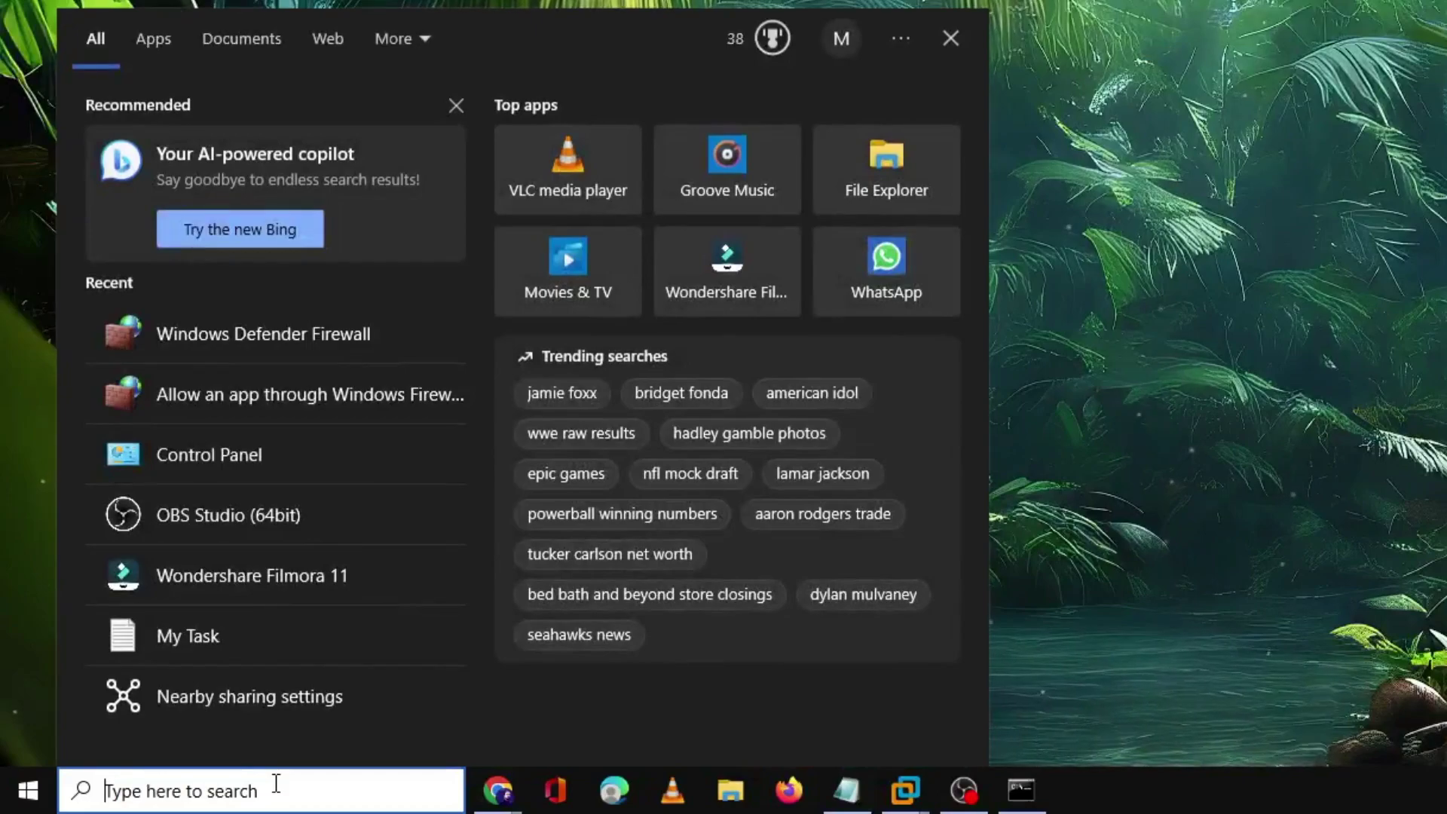
text(networ)
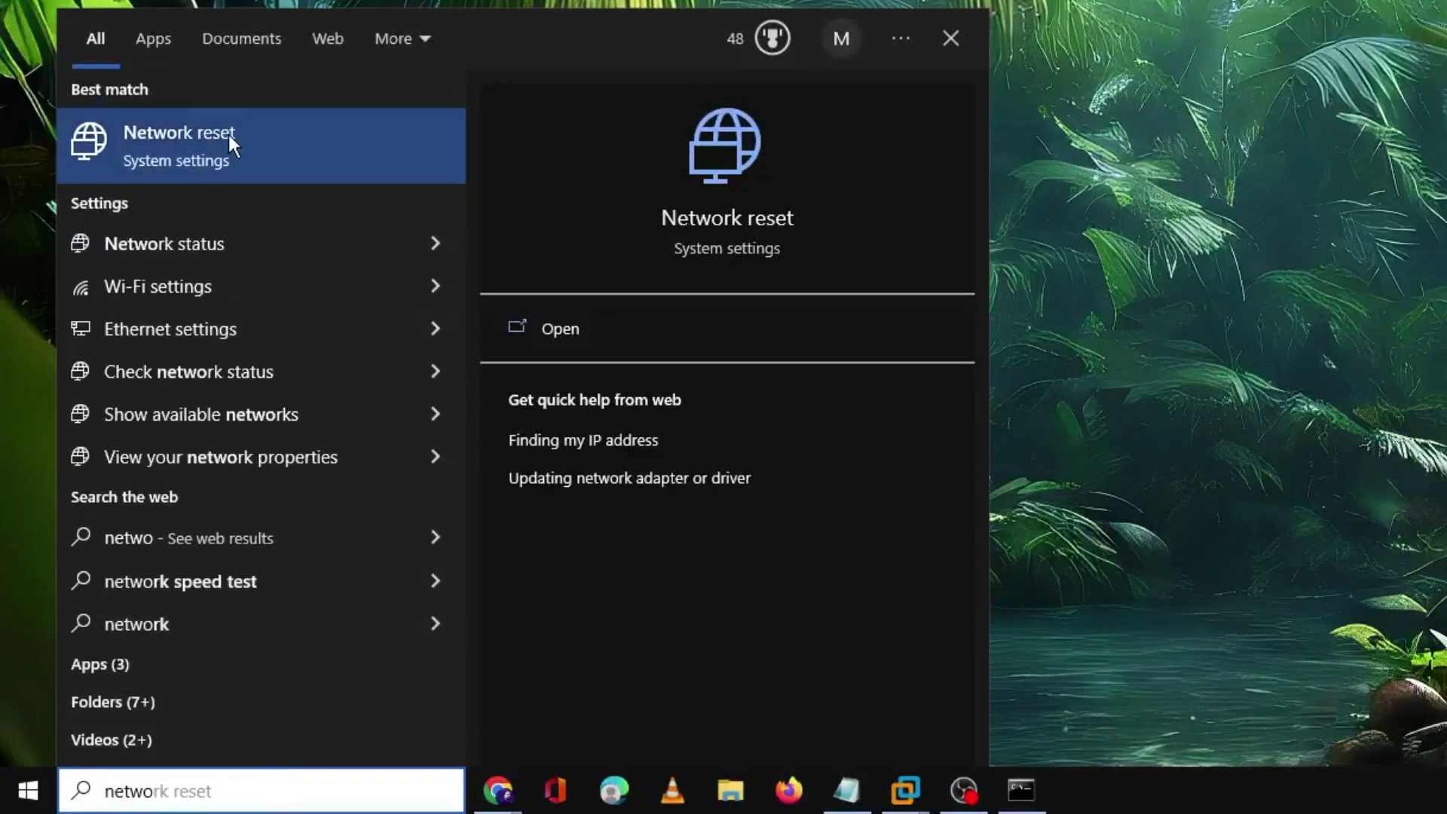
click(228, 134)
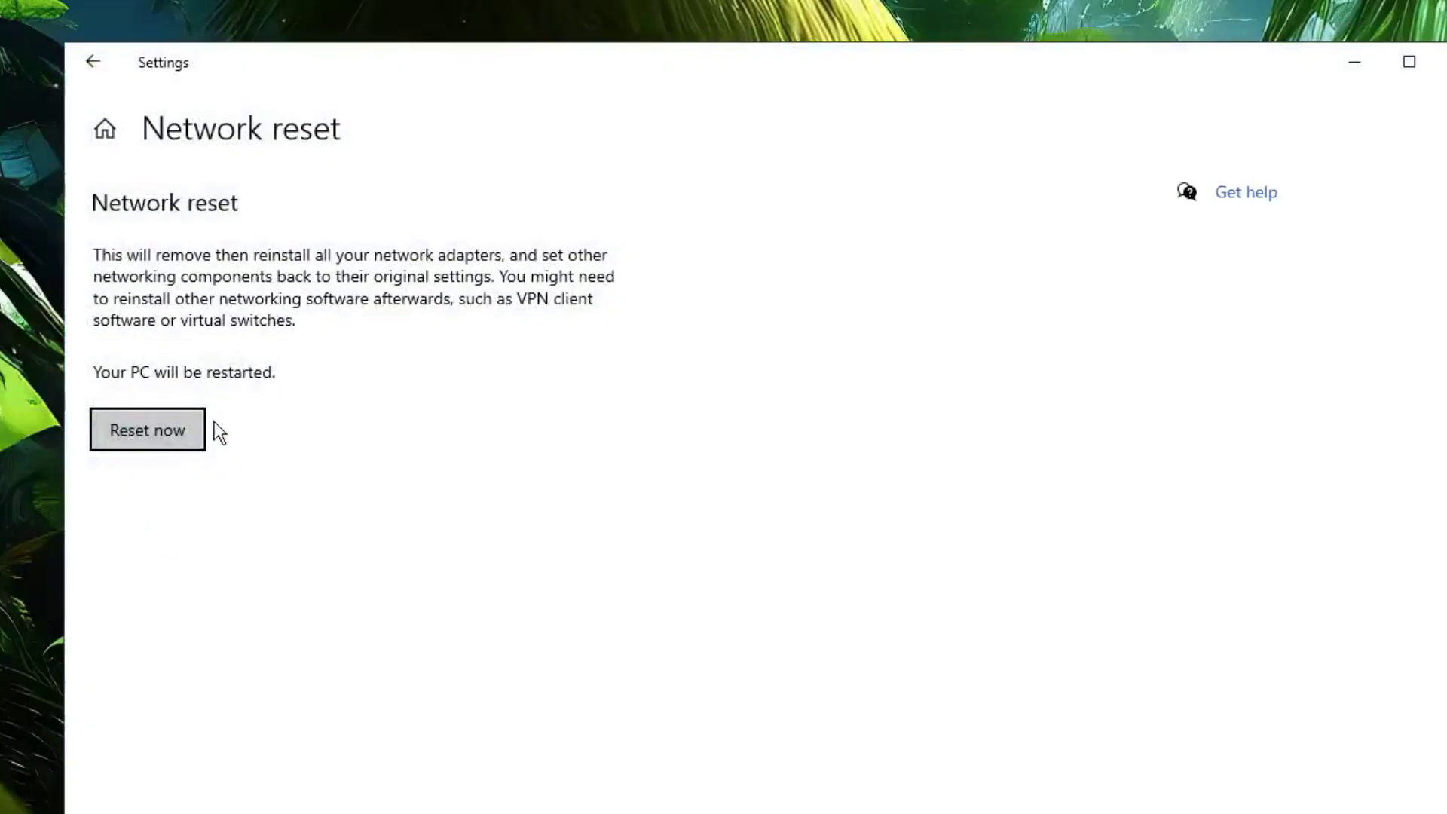